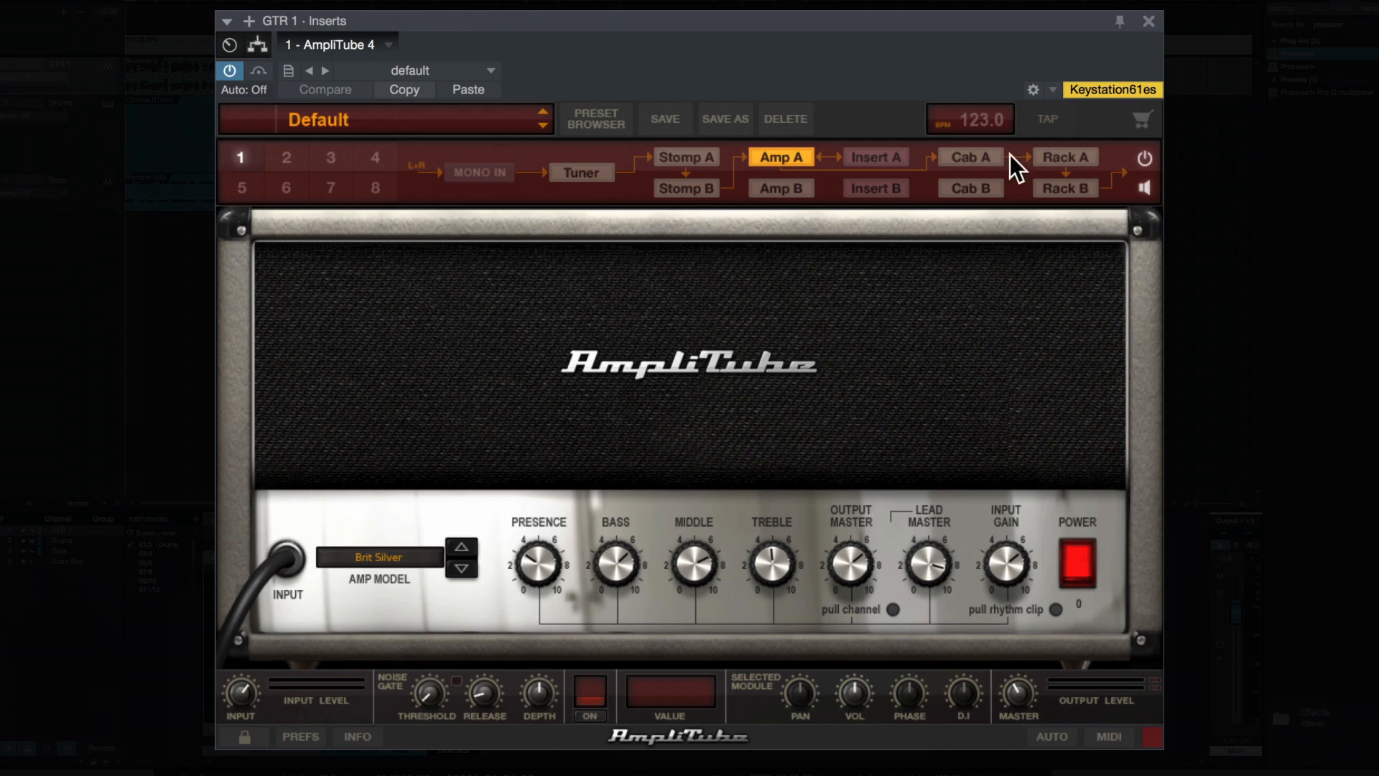
Show the Cab A module and nudge the first microphone slightly in front of the cabinet.
{"action": "left_click", "coordinate": [964, 152]}
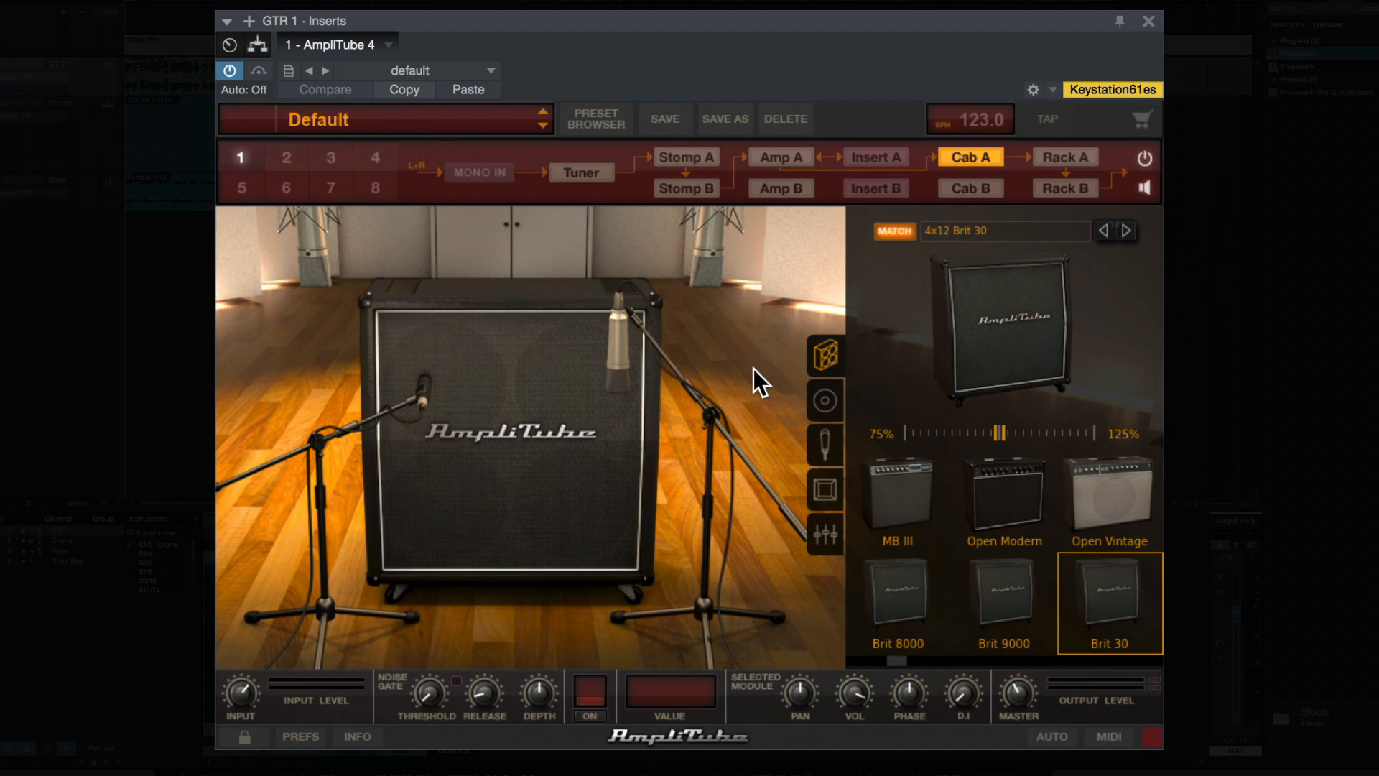
{"action": "mouse_move", "coordinate": [422, 397]}
{"action": "left_mouse_down"}
{"action": "mouse_move", "coordinate": [438, 400]}
{"action": "mouse_move", "coordinate": [423, 401]}
{"action": "left_mouse_up"}
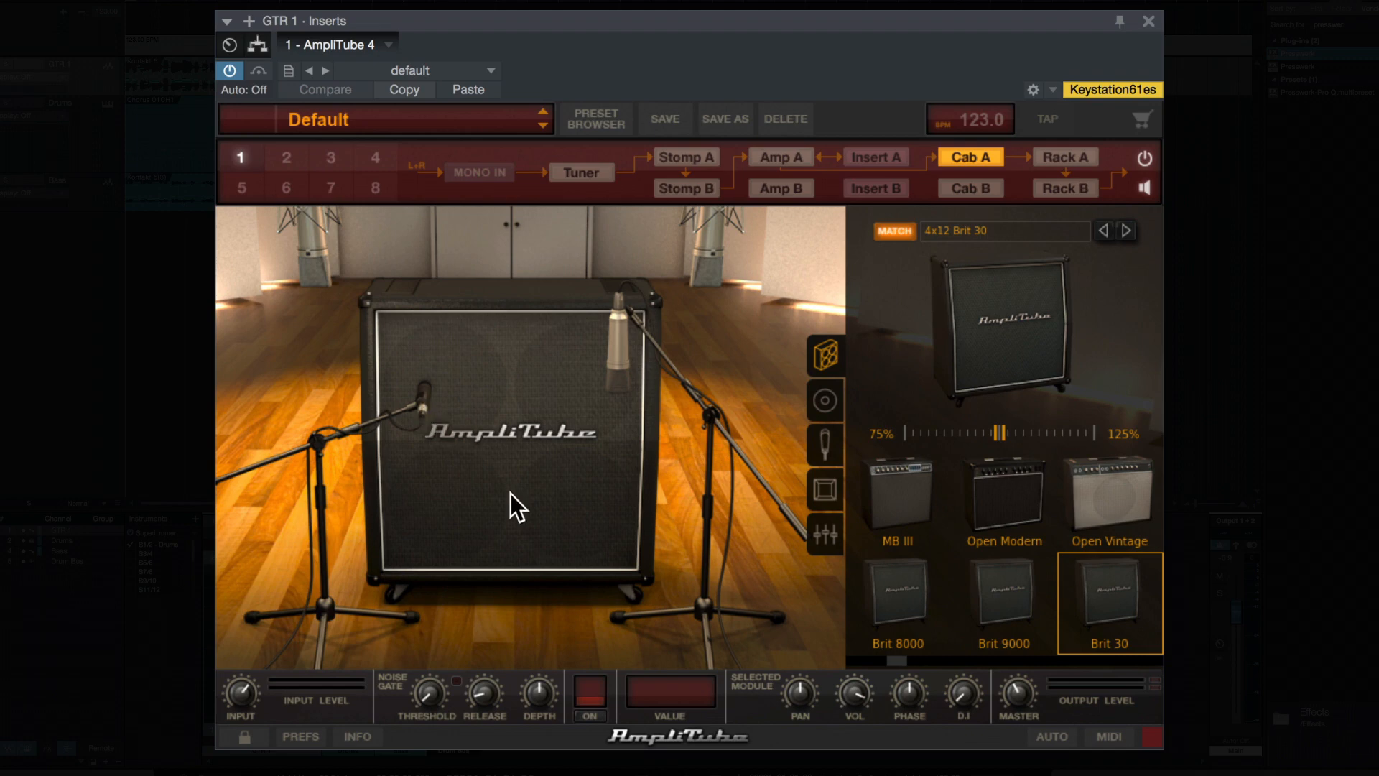
{"action": "left_click_drag", "start_coordinate": [310, 600], "coordinate": [320, 572]}
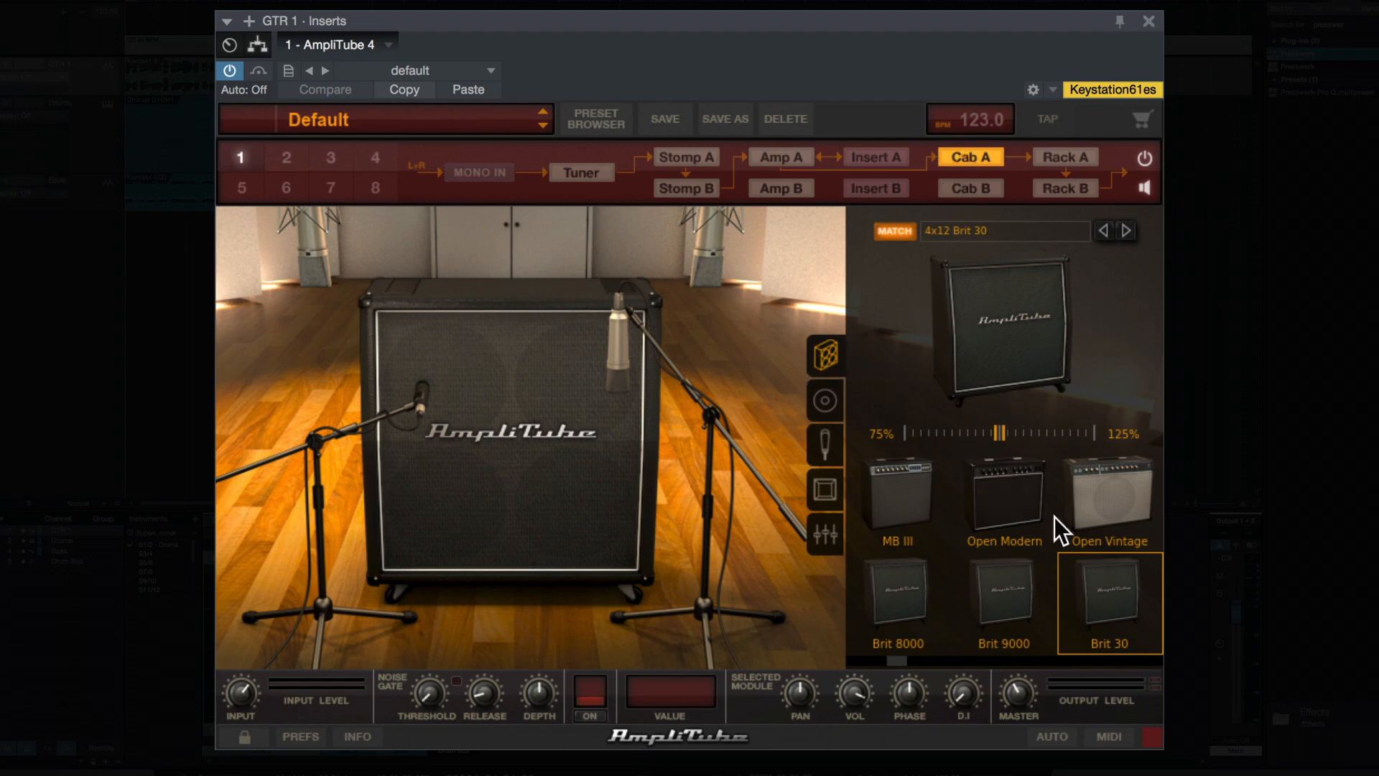
Browse the available cabinet models and their size and brand categories without choosing a different cabinet.
{"action": "left_click_drag", "start_coordinate": [887, 660], "coordinate": [982, 665]}
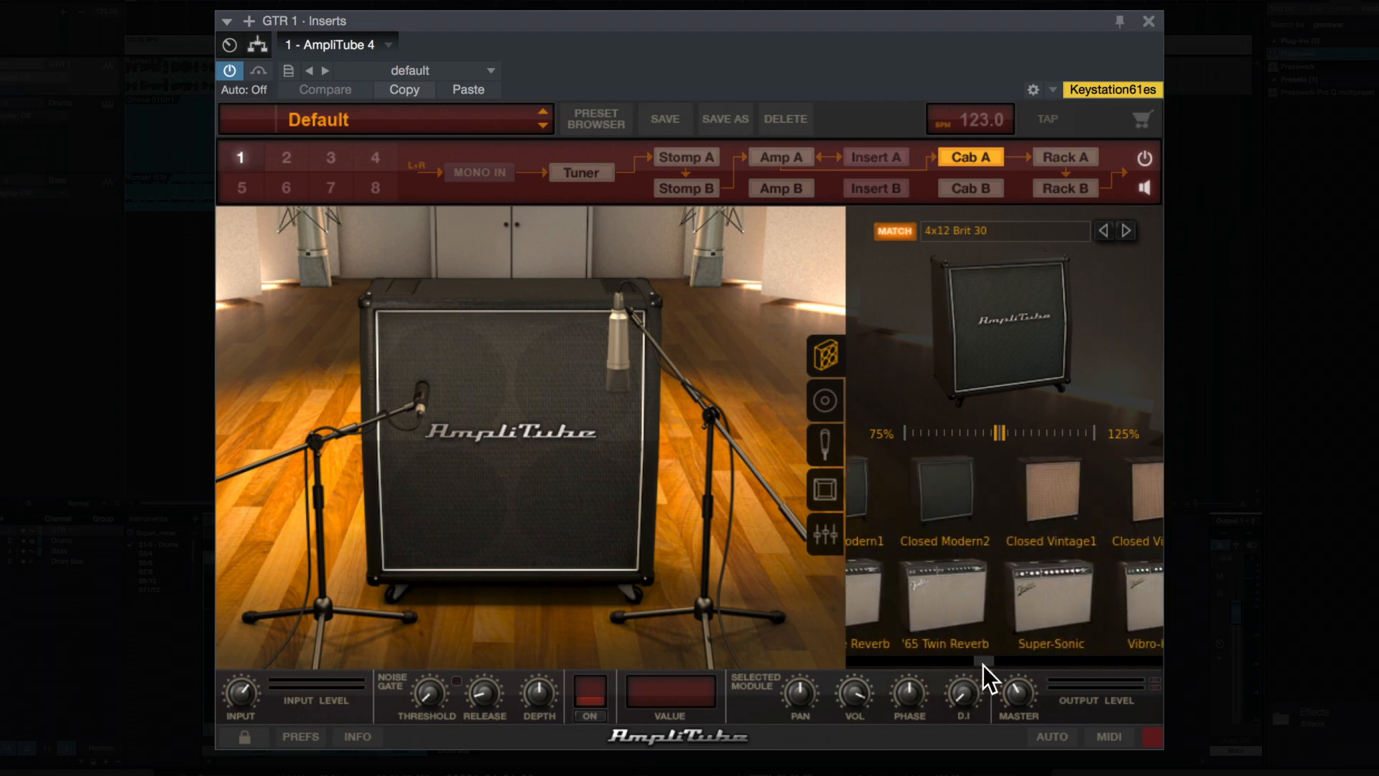
{"action": "left_click", "coordinate": [994, 234]}
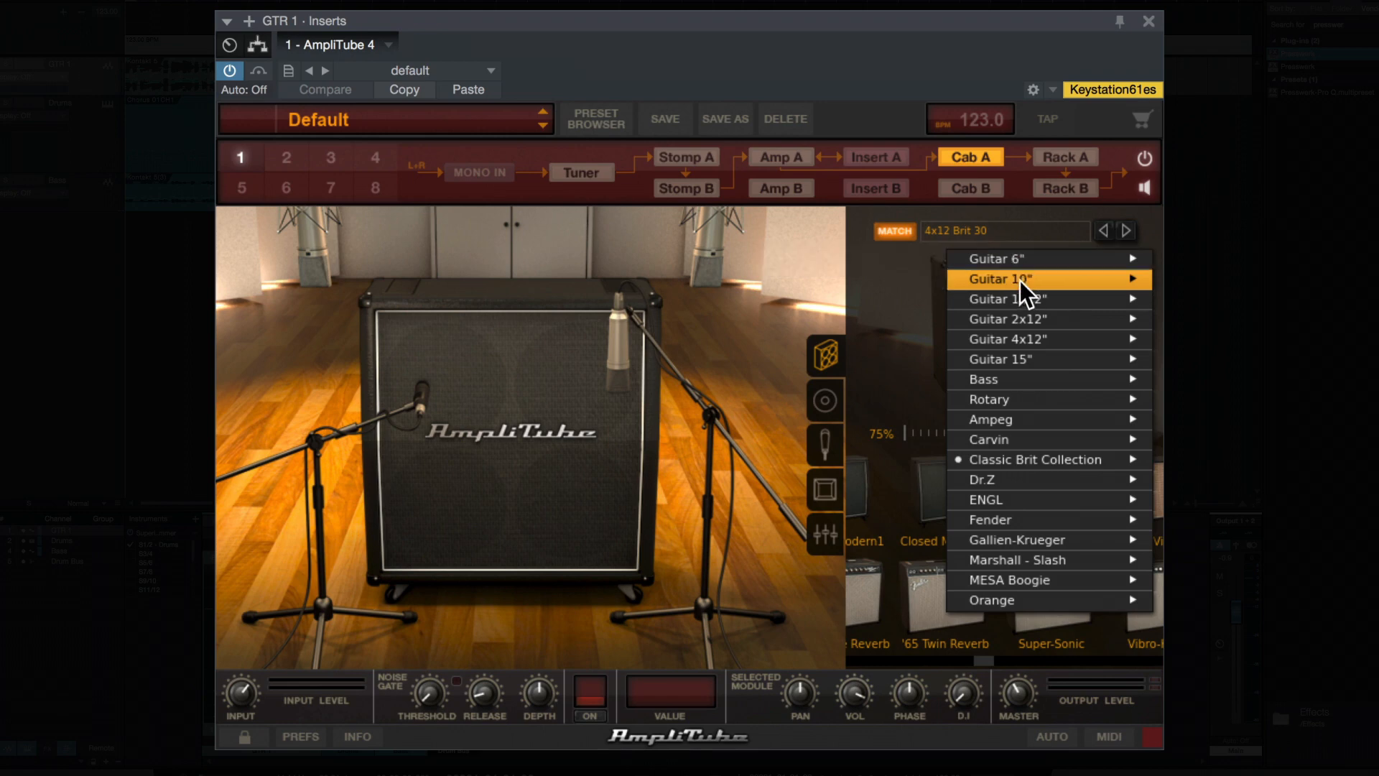
{"action": "mouse_move", "coordinate": [1014, 257]}
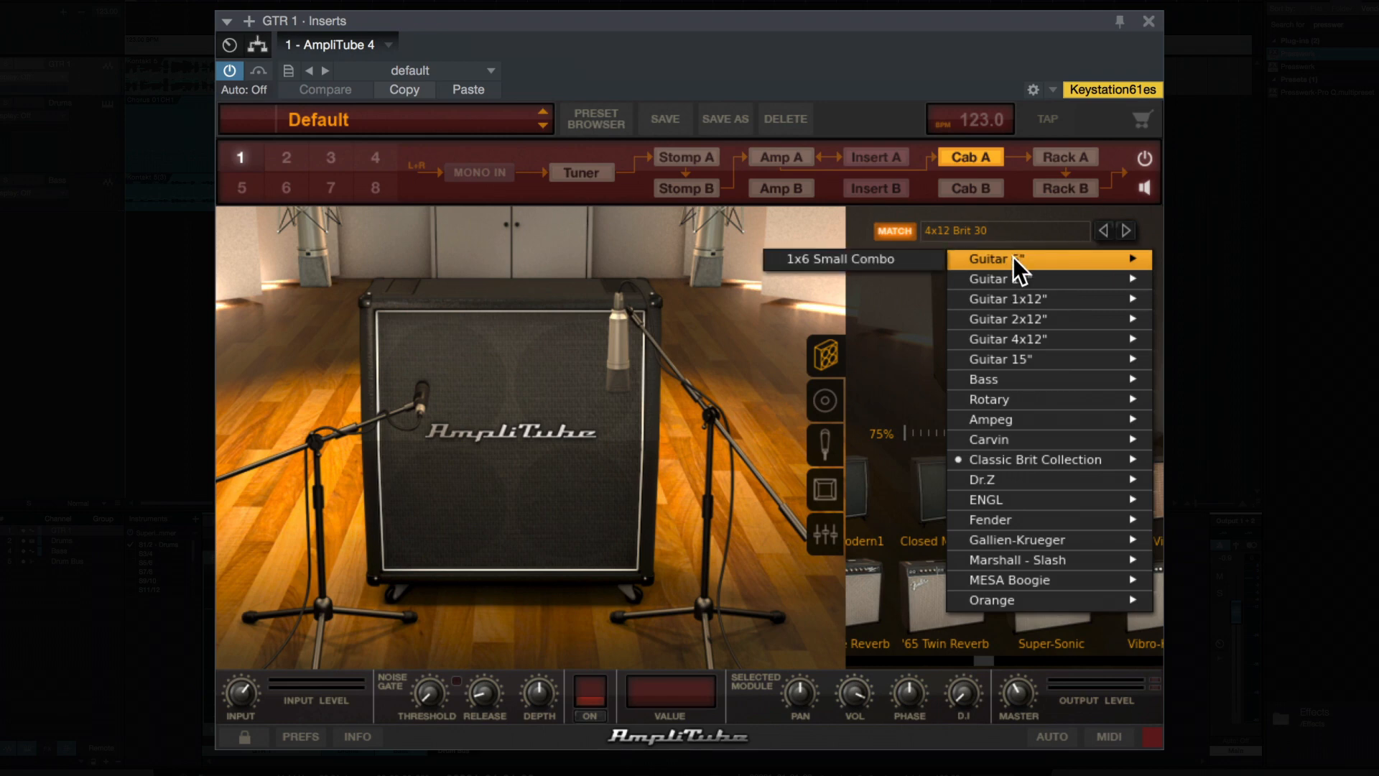
{"action": "mouse_move", "coordinate": [1055, 273]}
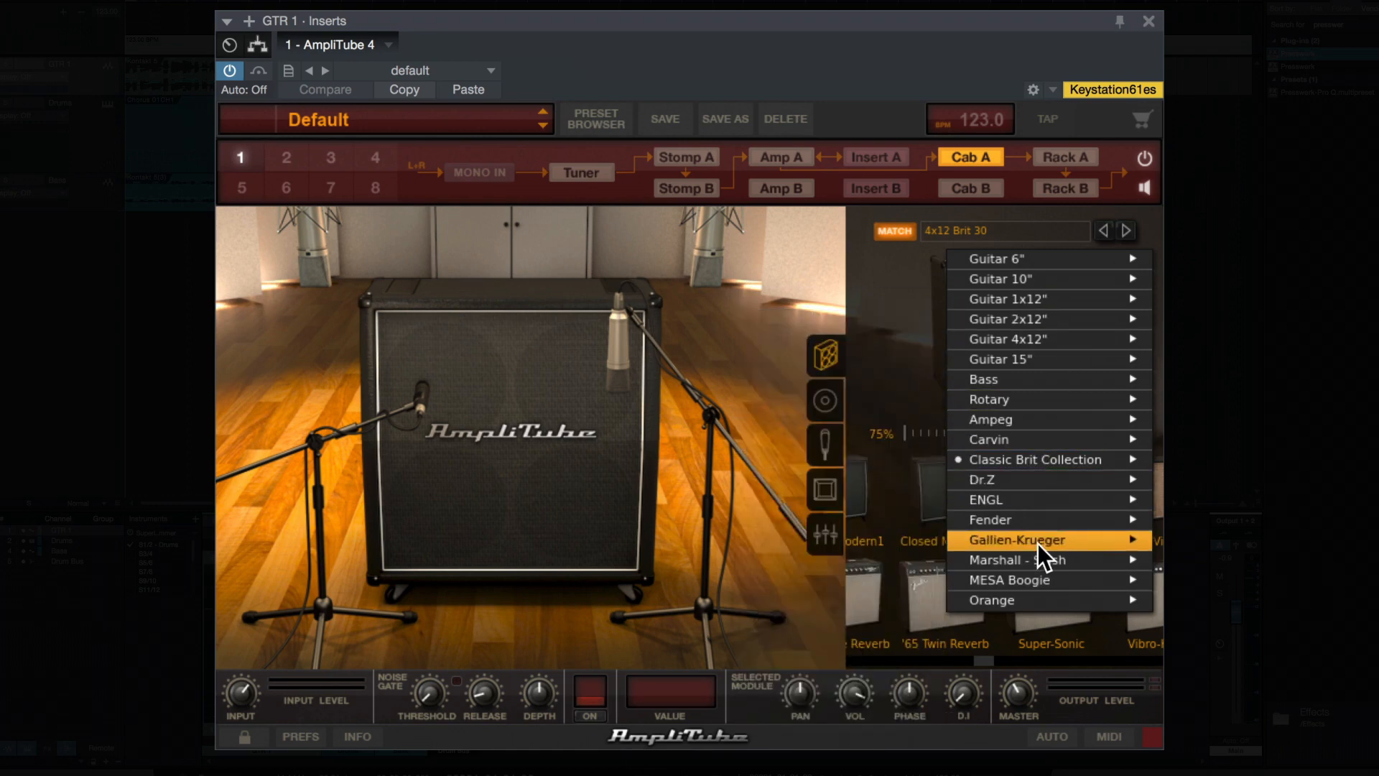
{"action": "left_click", "coordinate": [870, 212]}
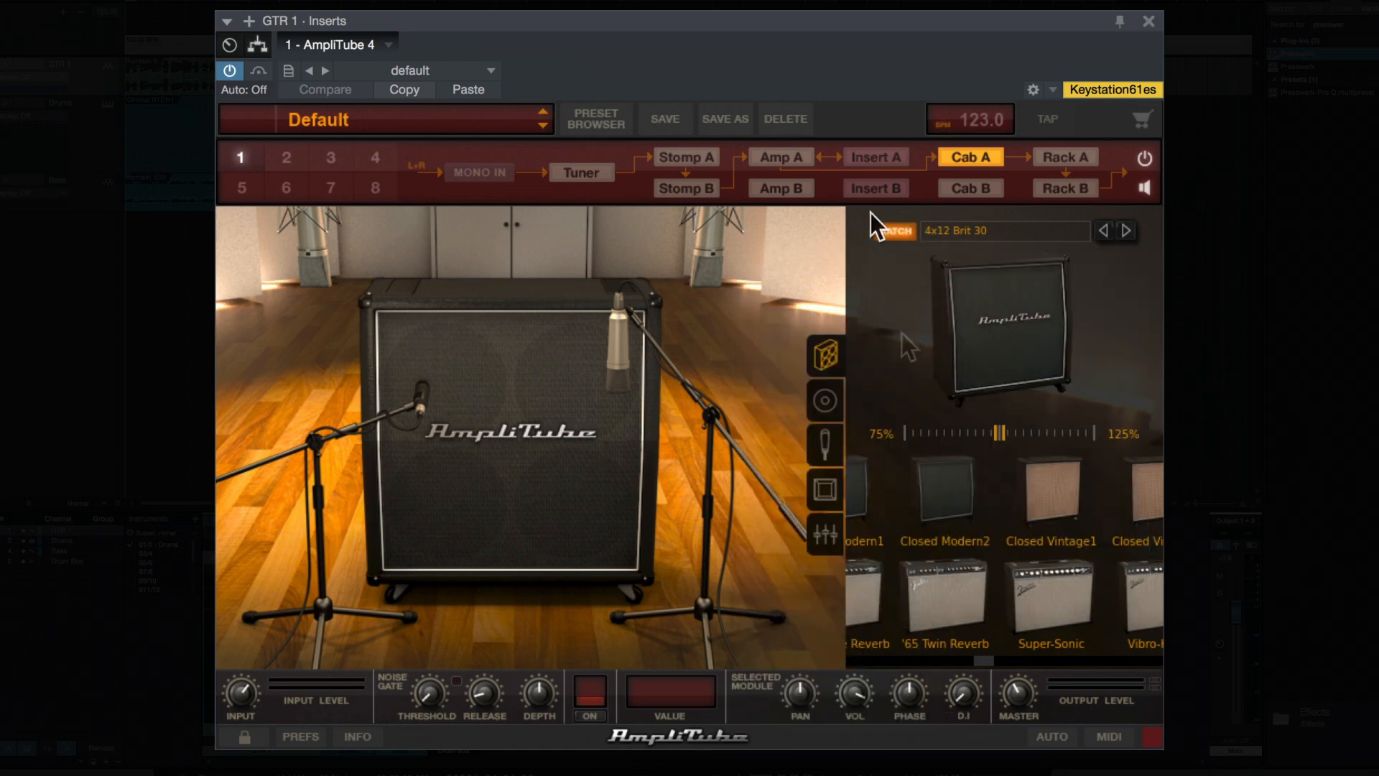
Set the two upper speakers of the Cab A cabinet to Brit Green.
{"action": "left_click", "coordinate": [824, 404]}
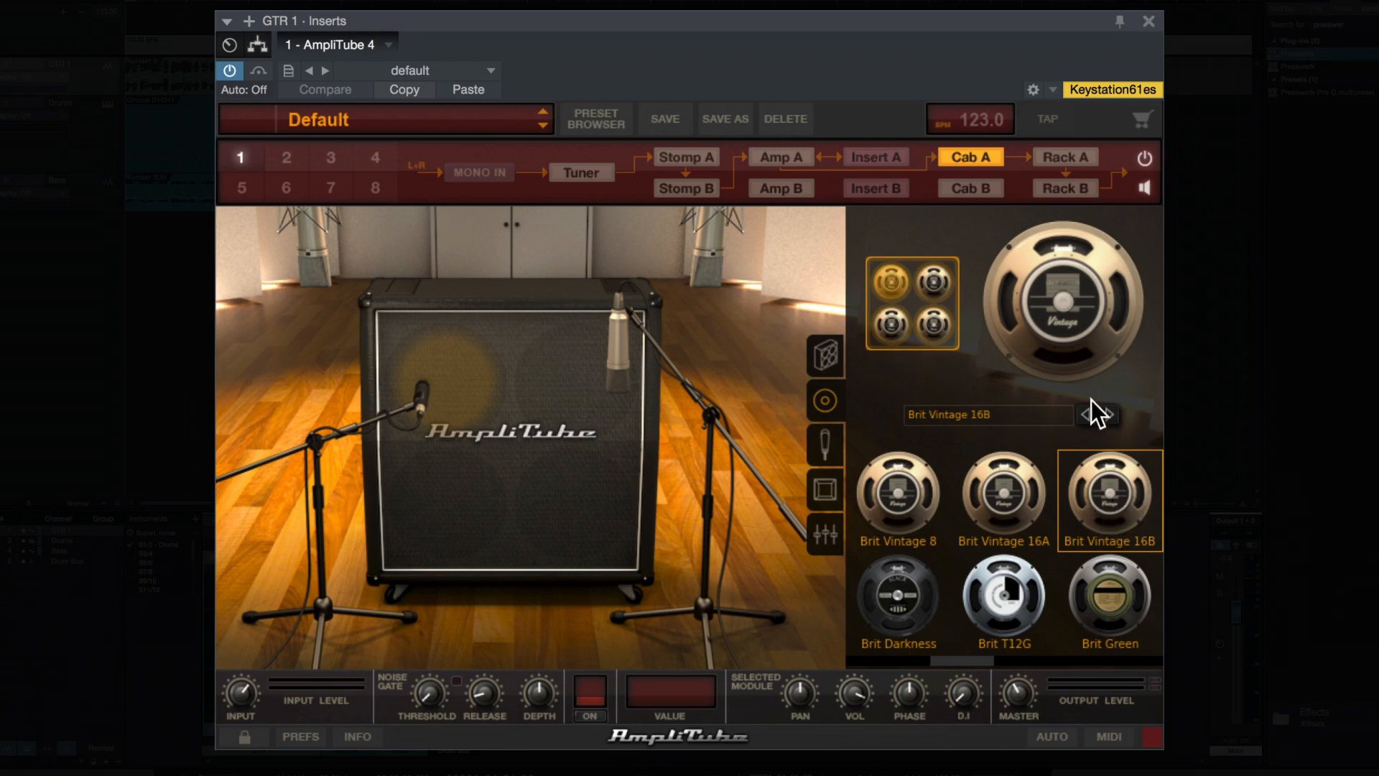
{"action": "left_click", "coordinate": [1119, 600]}
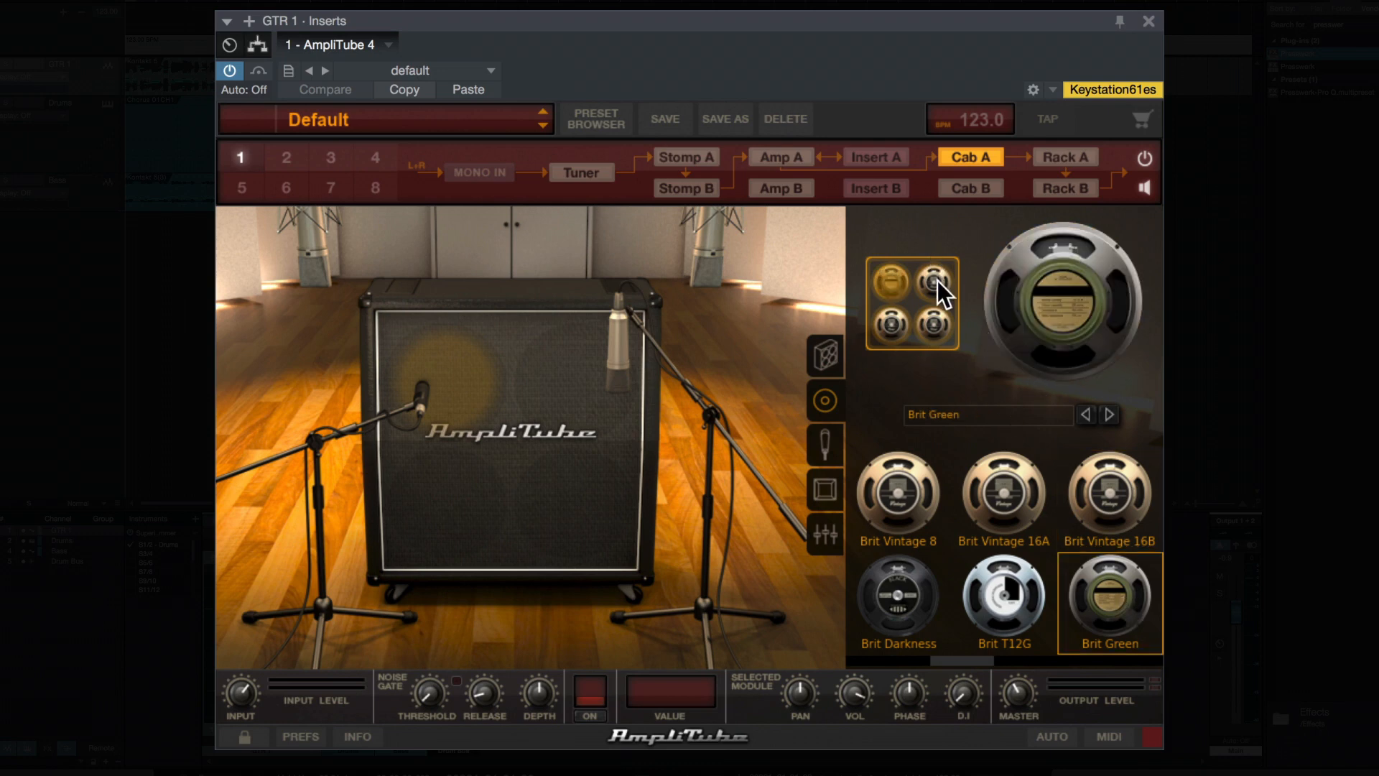
{"action": "left_click", "coordinate": [935, 281]}
{"action": "left_click", "coordinate": [1115, 629]}
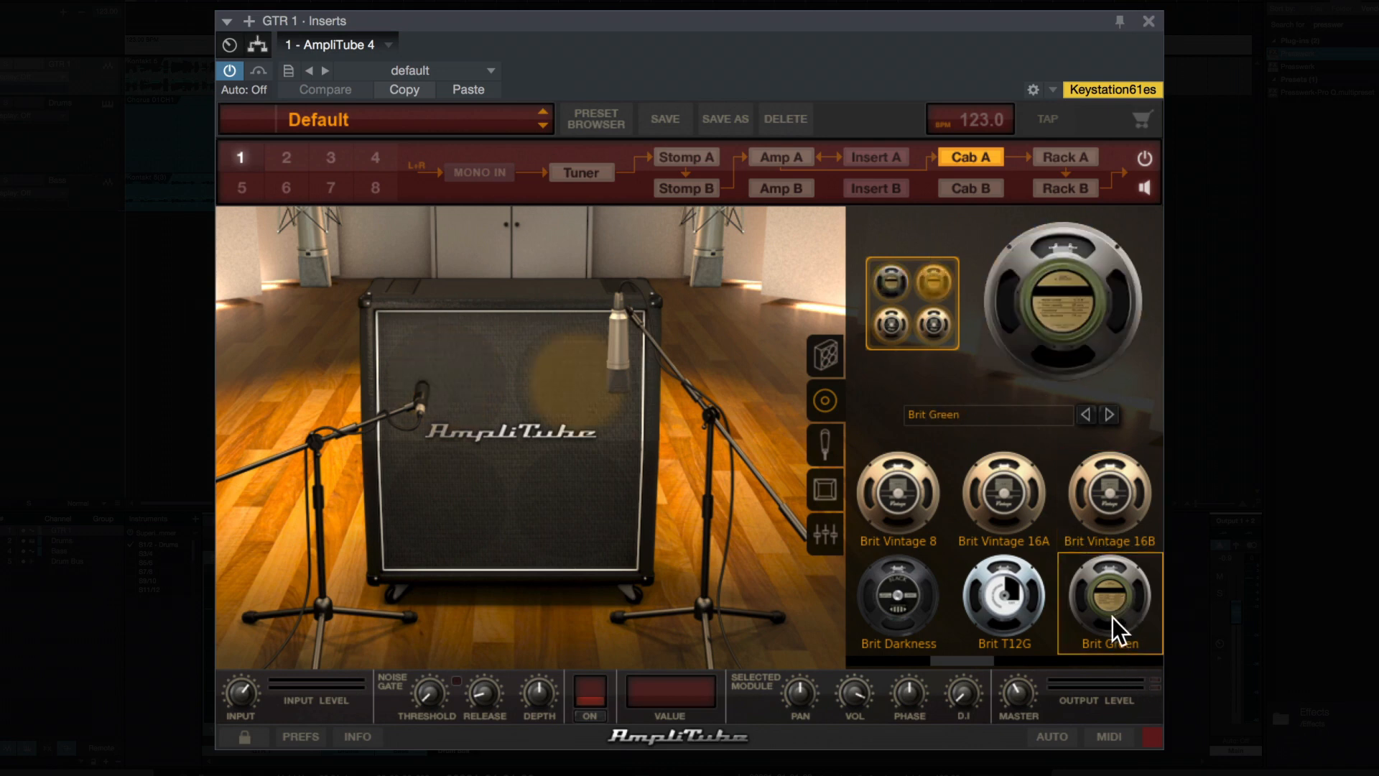
Set the two lower speakers of the Cab A cabinet to Brit Darkness.
{"action": "left_click", "coordinate": [888, 328]}
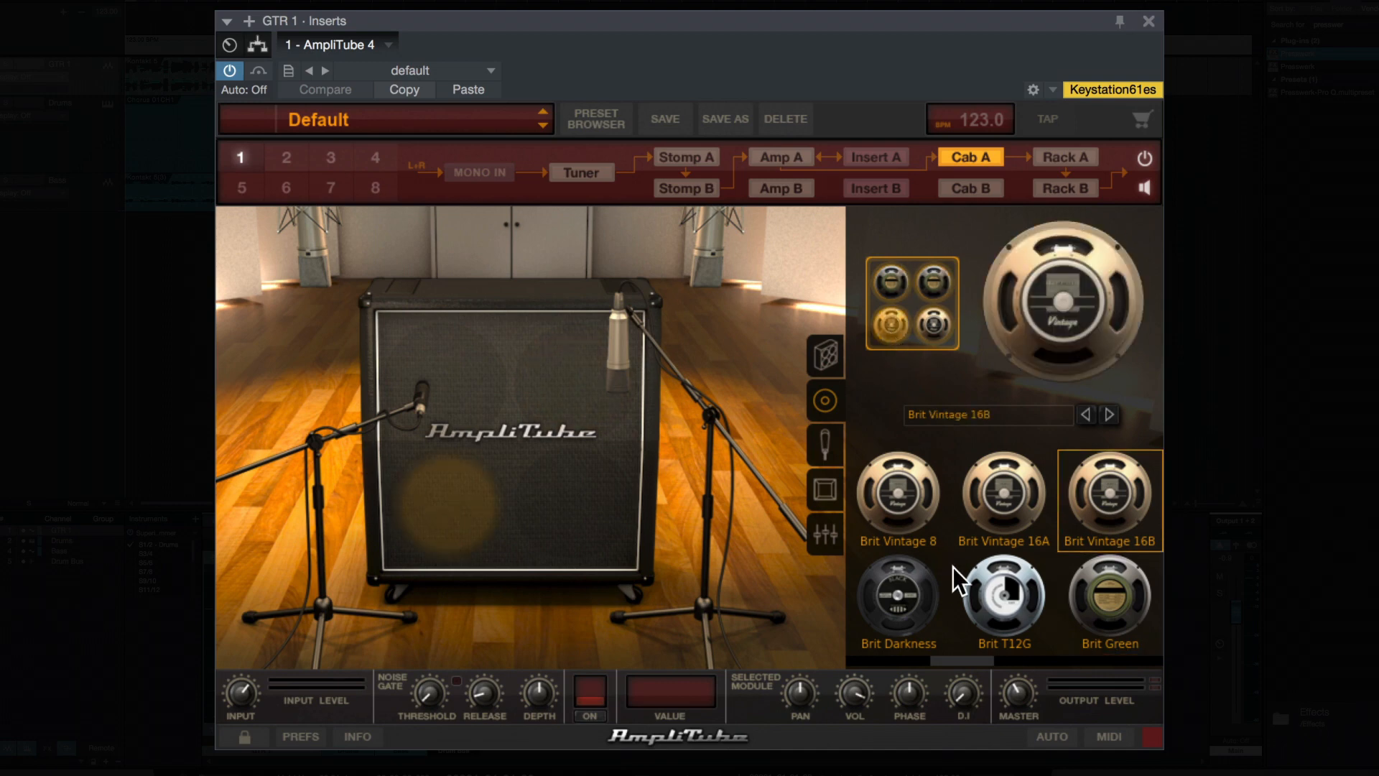
{"action": "left_click", "coordinate": [892, 599]}
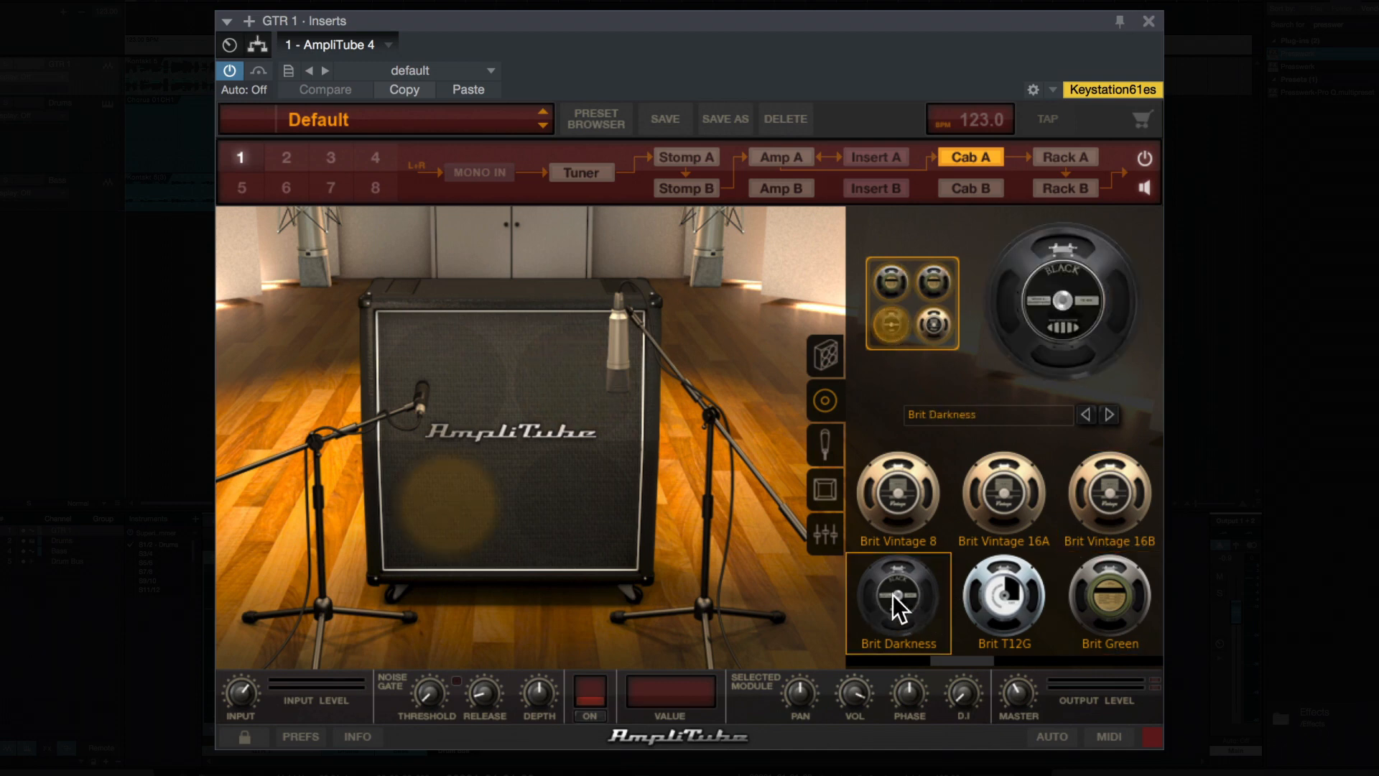
{"action": "left_click", "coordinate": [933, 314]}
{"action": "left_click", "coordinate": [905, 614]}
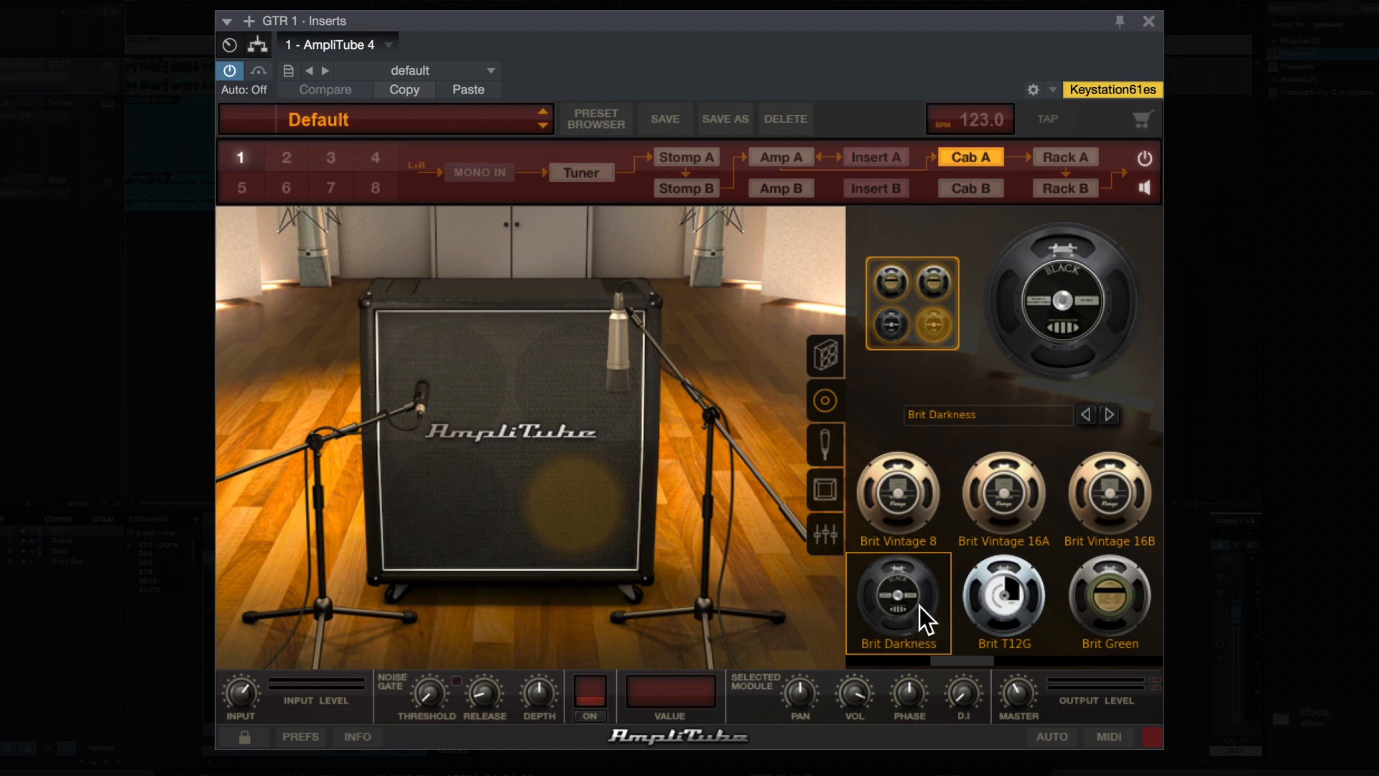
Return all four cabinet speakers to Brit Vintage 16B and browse the other speaker models.
{"action": "left_click", "coordinate": [1131, 495]}
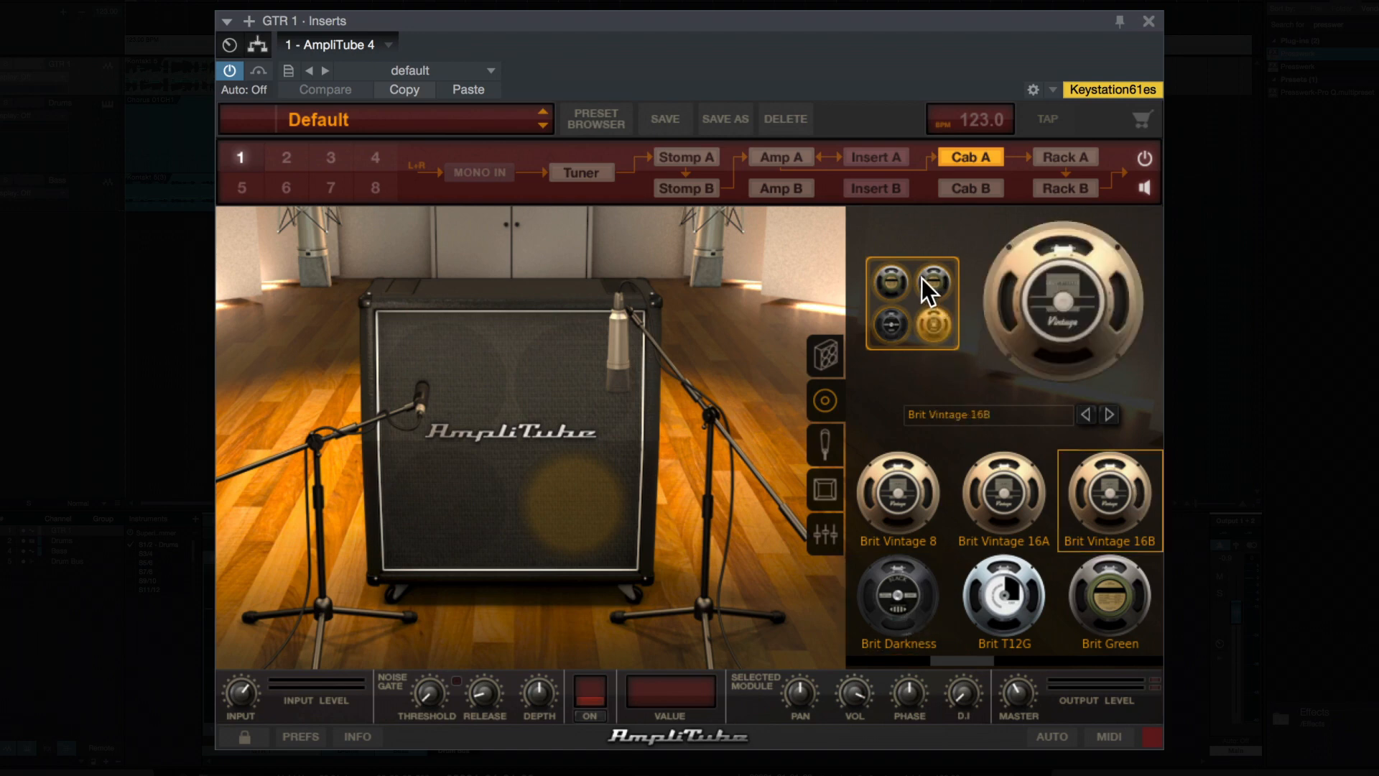
{"action": "left_click", "coordinate": [908, 280]}
{"action": "left_click", "coordinate": [1073, 466]}
{"action": "left_click", "coordinate": [931, 296]}
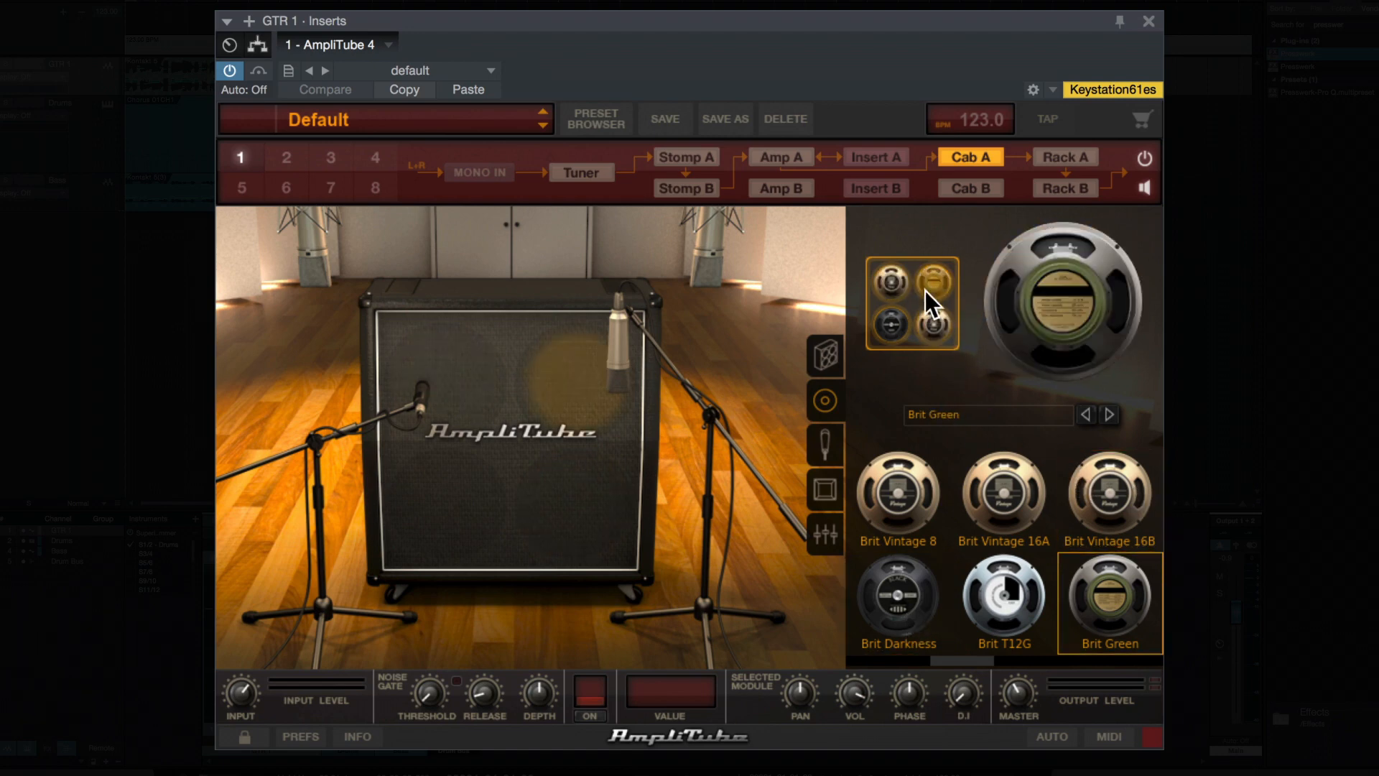
{"action": "left_click", "coordinate": [1072, 480]}
{"action": "left_click", "coordinate": [926, 331]}
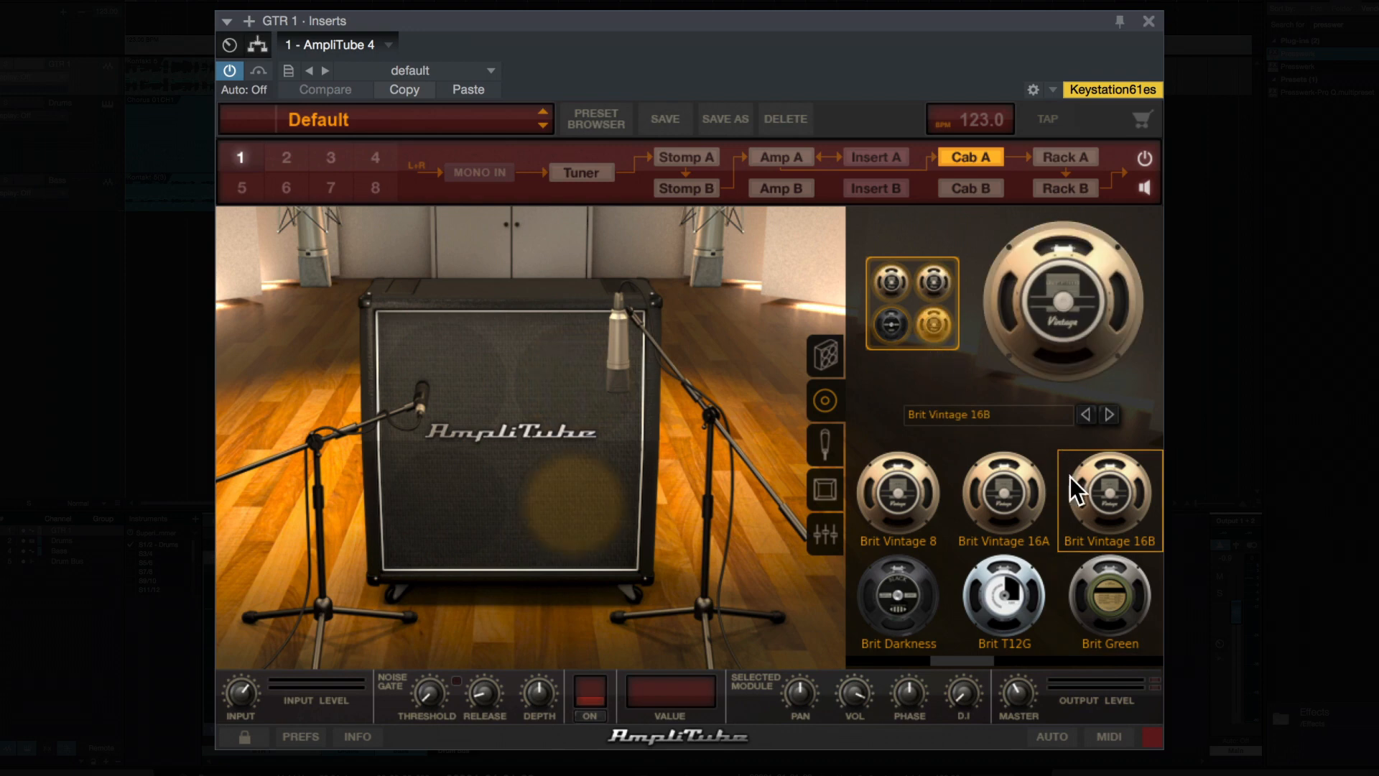
{"action": "left_click", "coordinate": [871, 317]}
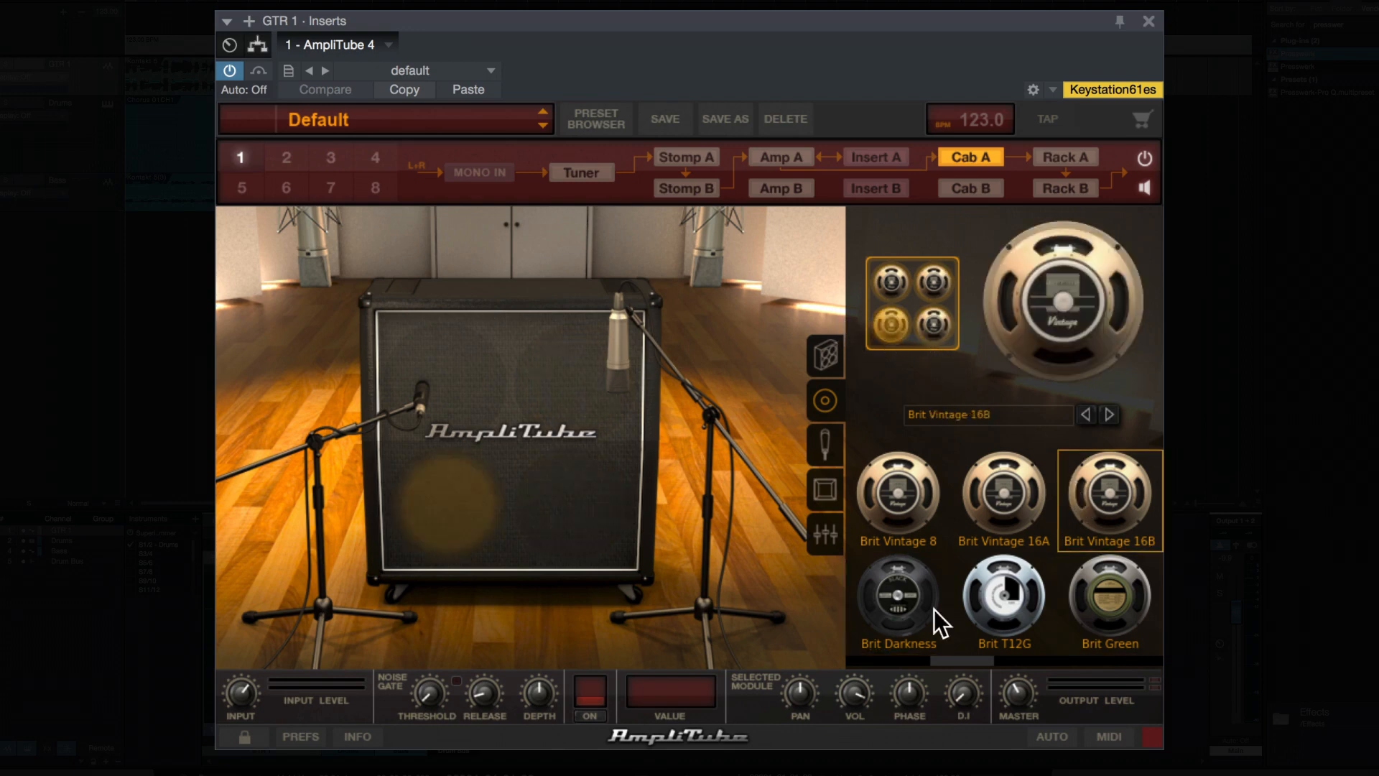
{"action": "left_click_drag", "start_coordinate": [967, 659], "coordinate": [881, 669]}
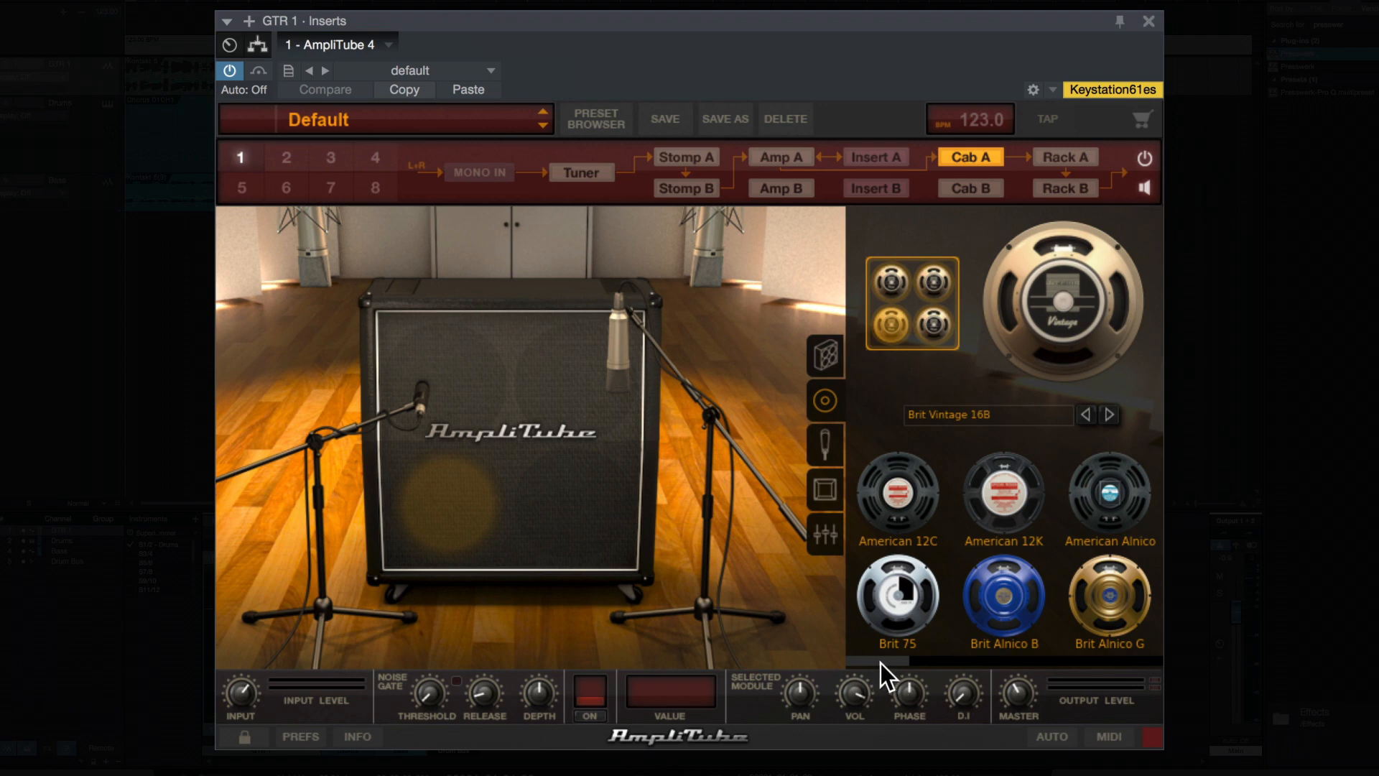
{"action": "mouse_move", "coordinate": [880, 663]}
{"action": "left_mouse_down"}
{"action": "mouse_move", "coordinate": [1143, 676]}
{"action": "mouse_move", "coordinate": [885, 670]}
{"action": "left_mouse_up"}
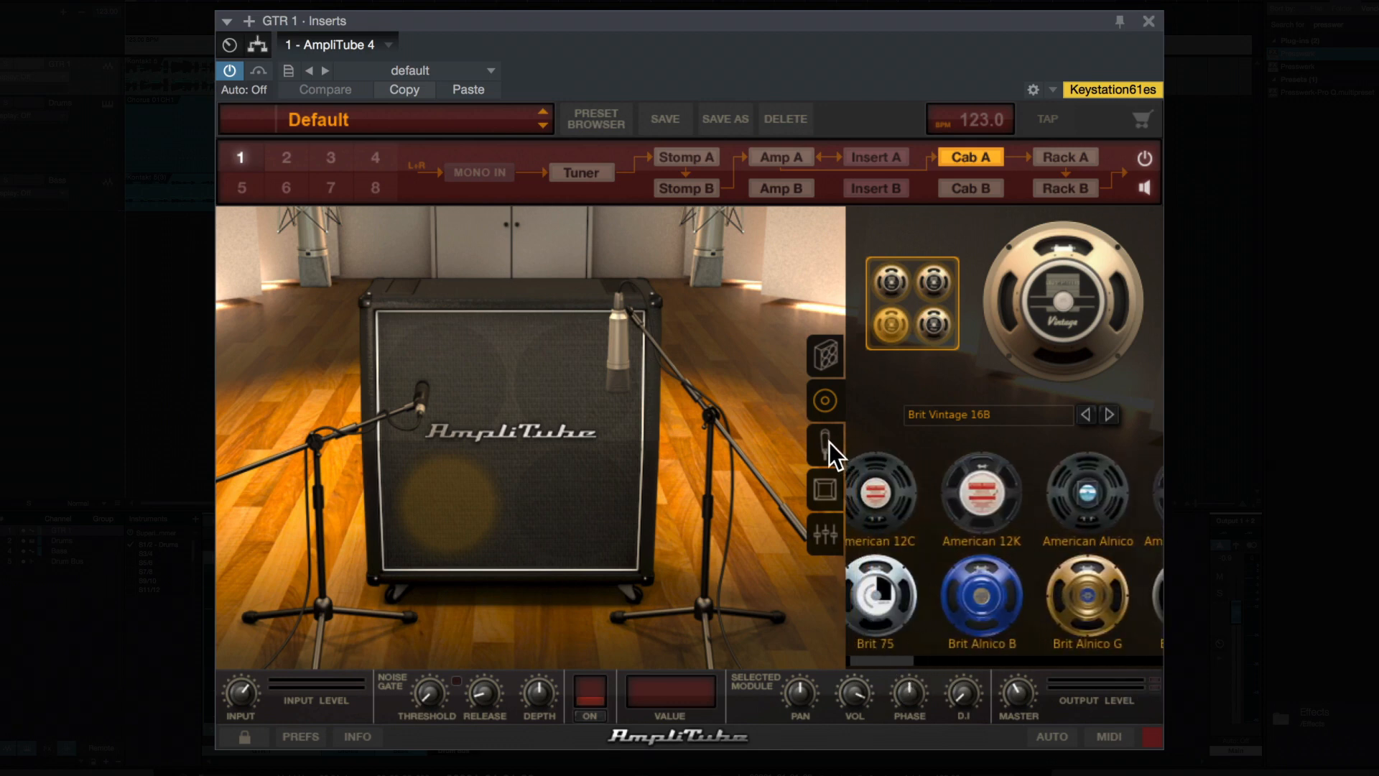
Move microphone 1 slightly higher on the speaker cone in the Cab A microphone settings.
{"action": "left_click", "coordinate": [826, 445]}
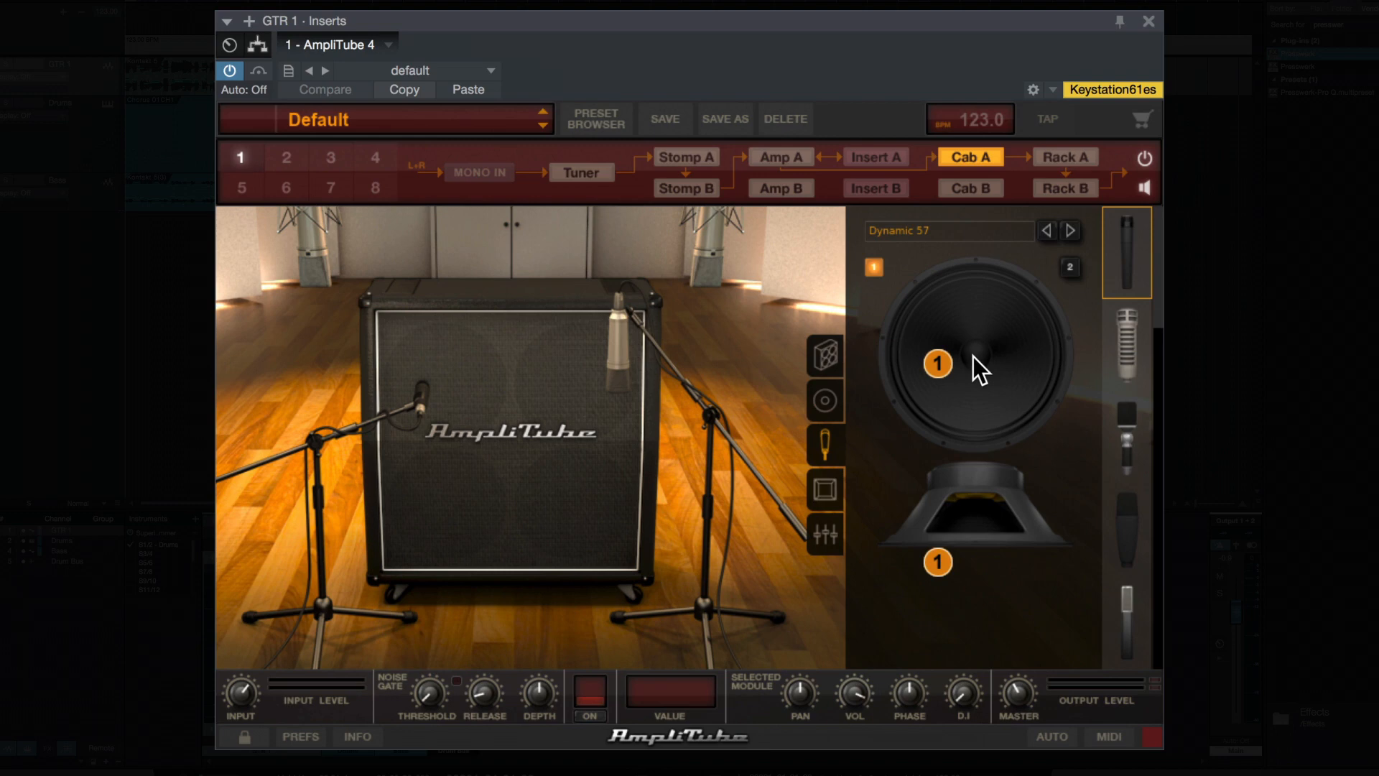
{"action": "mouse_move", "coordinate": [953, 359]}
{"action": "left_mouse_down"}
{"action": "mouse_move", "coordinate": [935, 343]}
{"action": "mouse_move", "coordinate": [943, 352]}
{"action": "left_mouse_up"}
{"action": "mouse_move", "coordinate": [939, 538]}
{"action": "left_mouse_down"}
{"action": "mouse_move", "coordinate": [937, 647]}
{"action": "mouse_move", "coordinate": [944, 540]}
{"action": "left_mouse_up"}
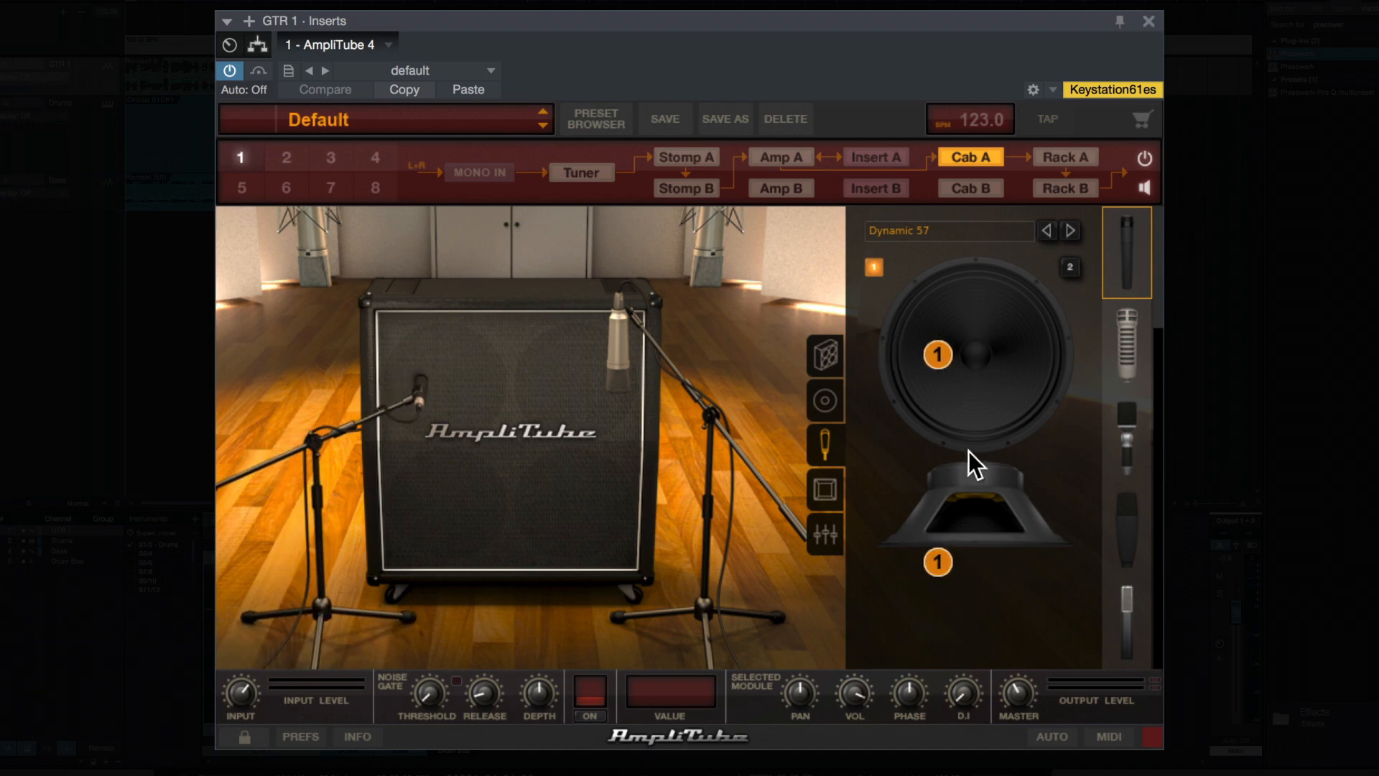
Look at microphone 2's placement, then browse the microphone models and types available for microphone 1.
{"action": "left_click", "coordinate": [1069, 269]}
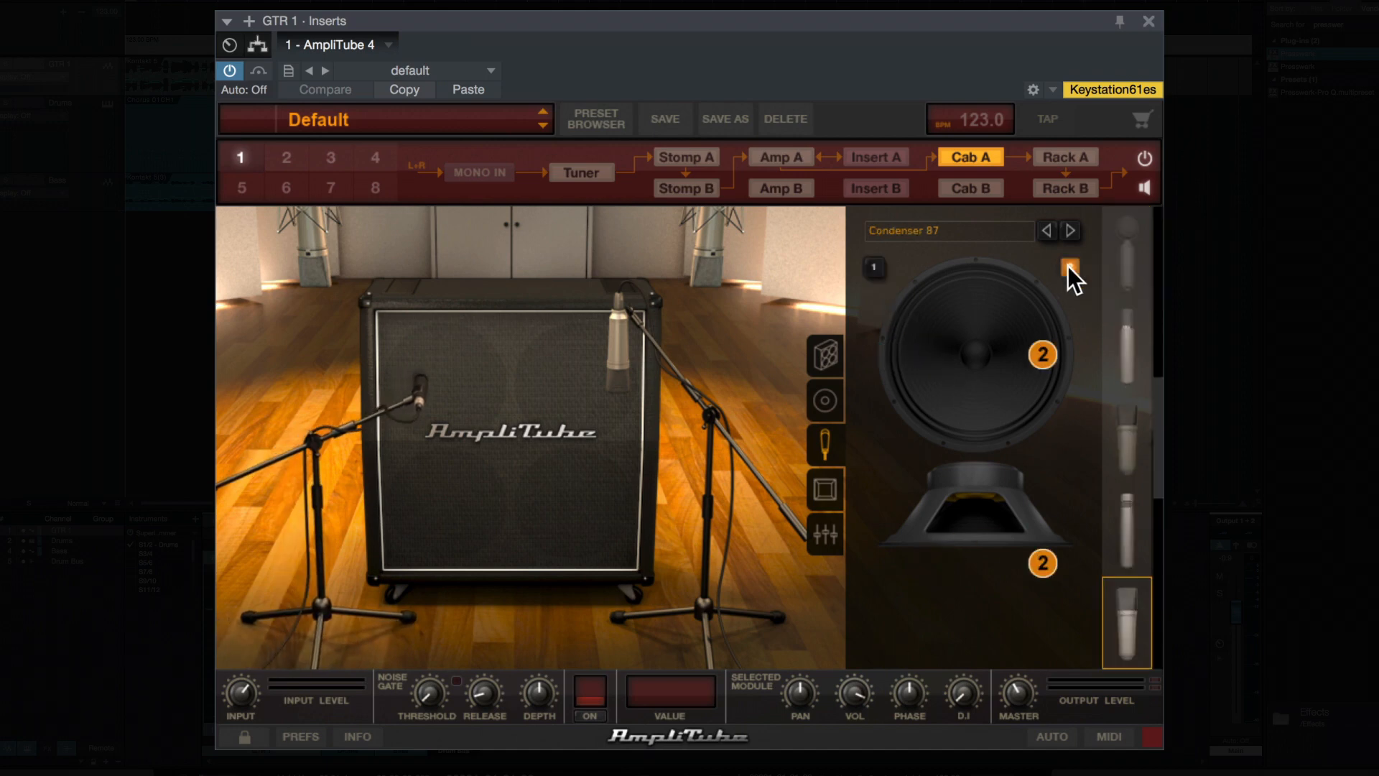
{"action": "left_click", "coordinate": [866, 269]}
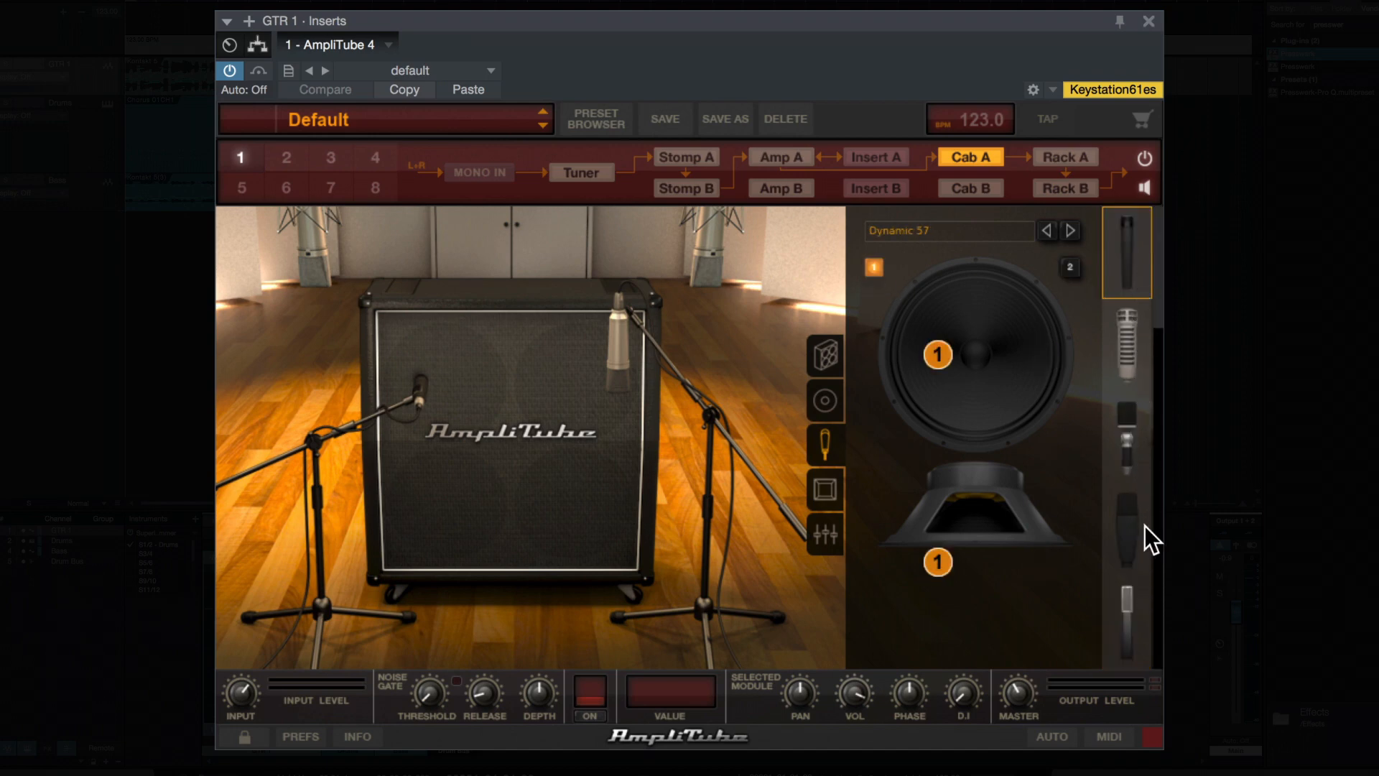
{"action": "scroll", "coordinate": [1149, 512], "scroll_direction": "down", "scroll_amount": 5}
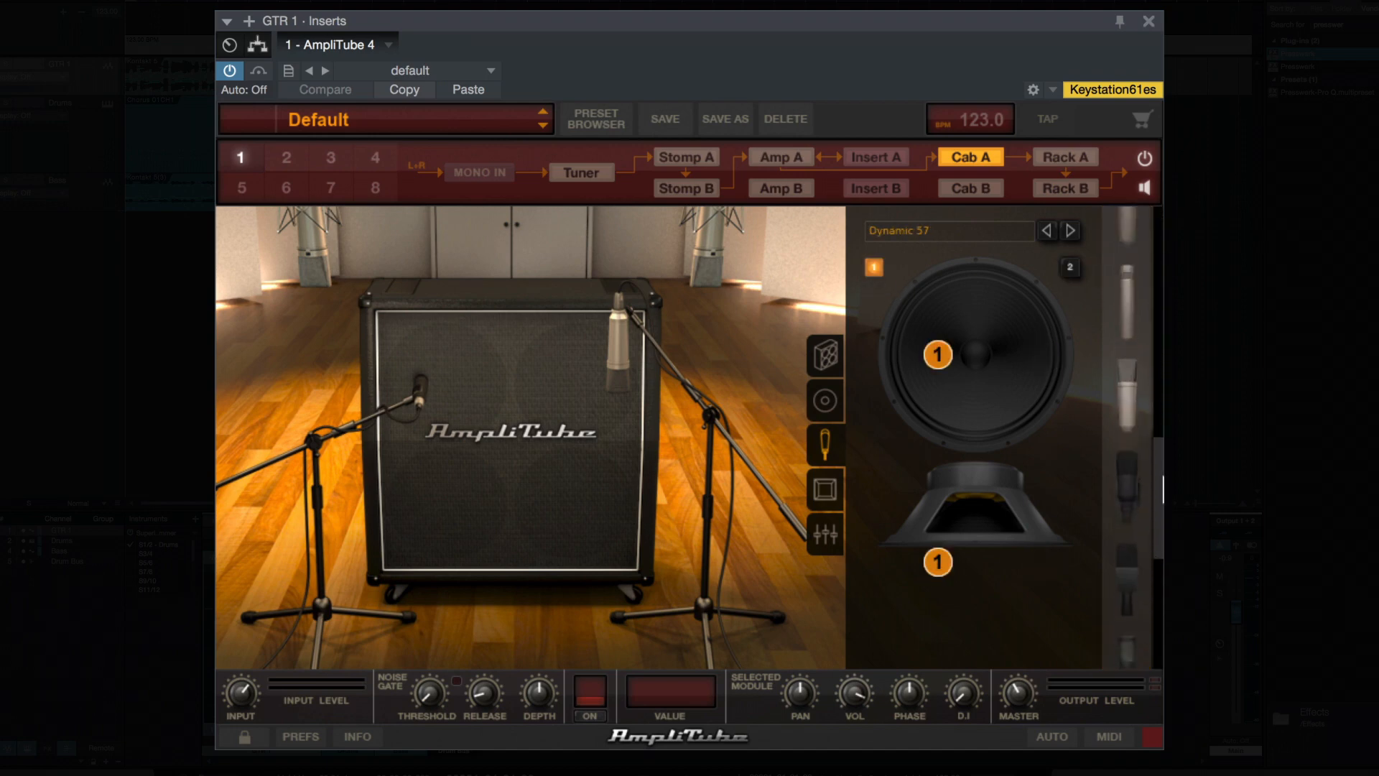
{"action": "scroll", "coordinate": [1128, 432], "scroll_direction": "up", "scroll_amount": 5}
{"action": "left_click", "coordinate": [982, 230]}
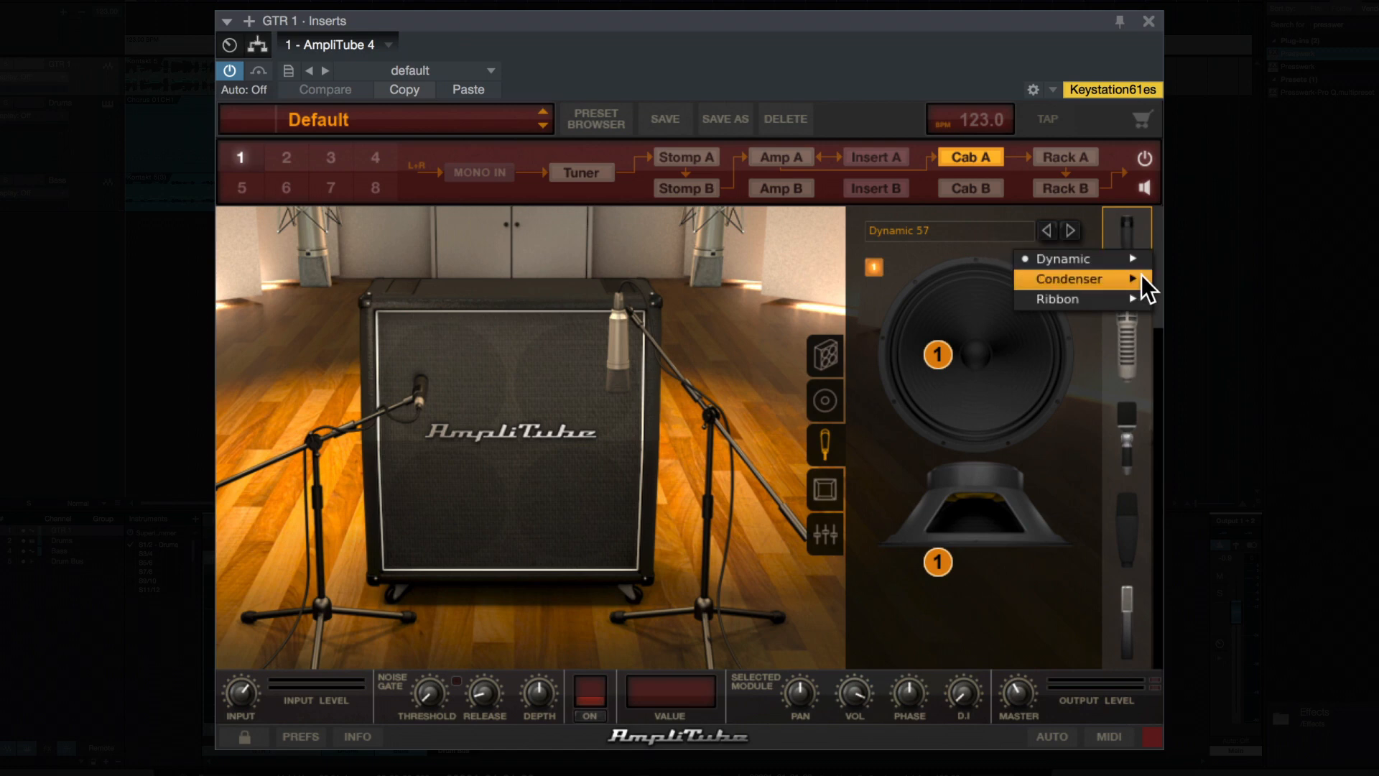
{"action": "left_click", "coordinate": [992, 215]}
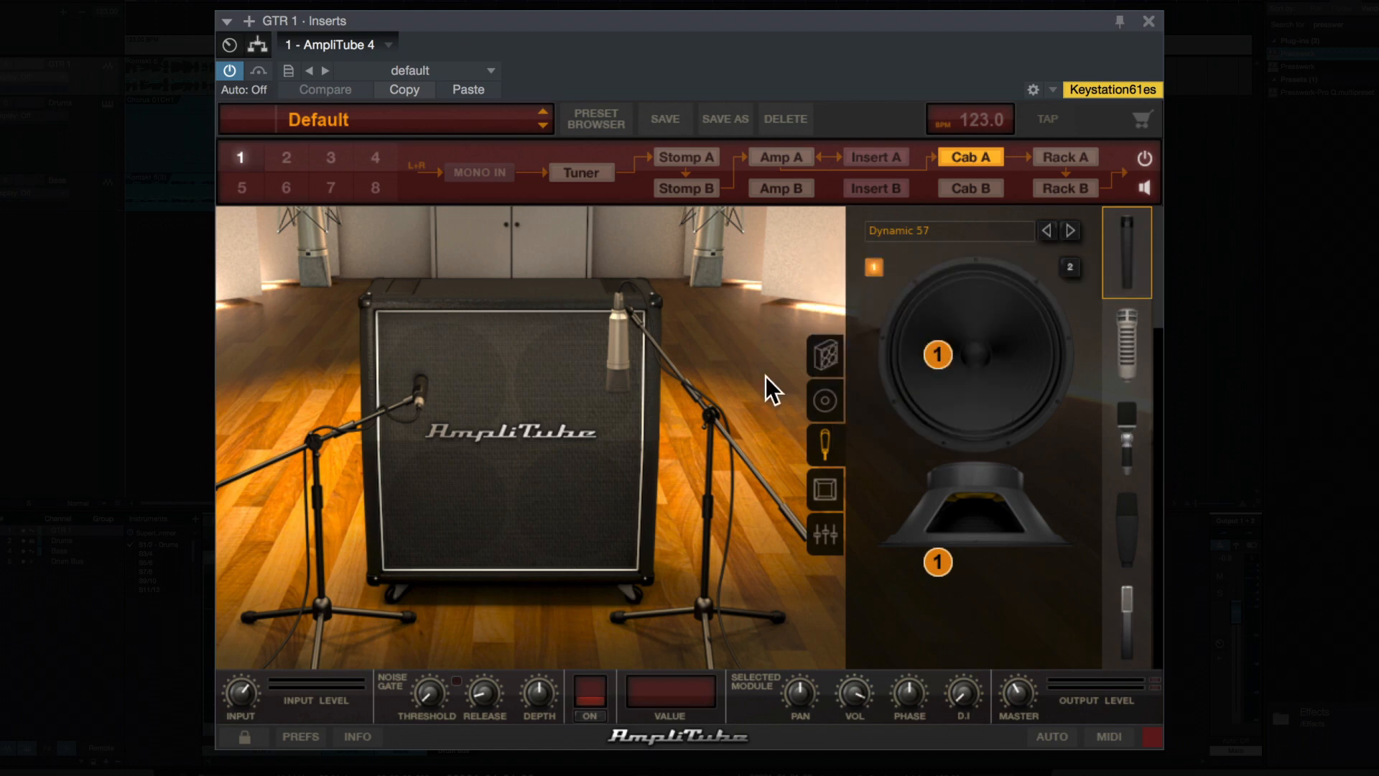
Examine the room and room microphone options, then the cabinet mixer's fourth channel fader and room width control.
{"action": "left_click", "coordinate": [829, 494]}
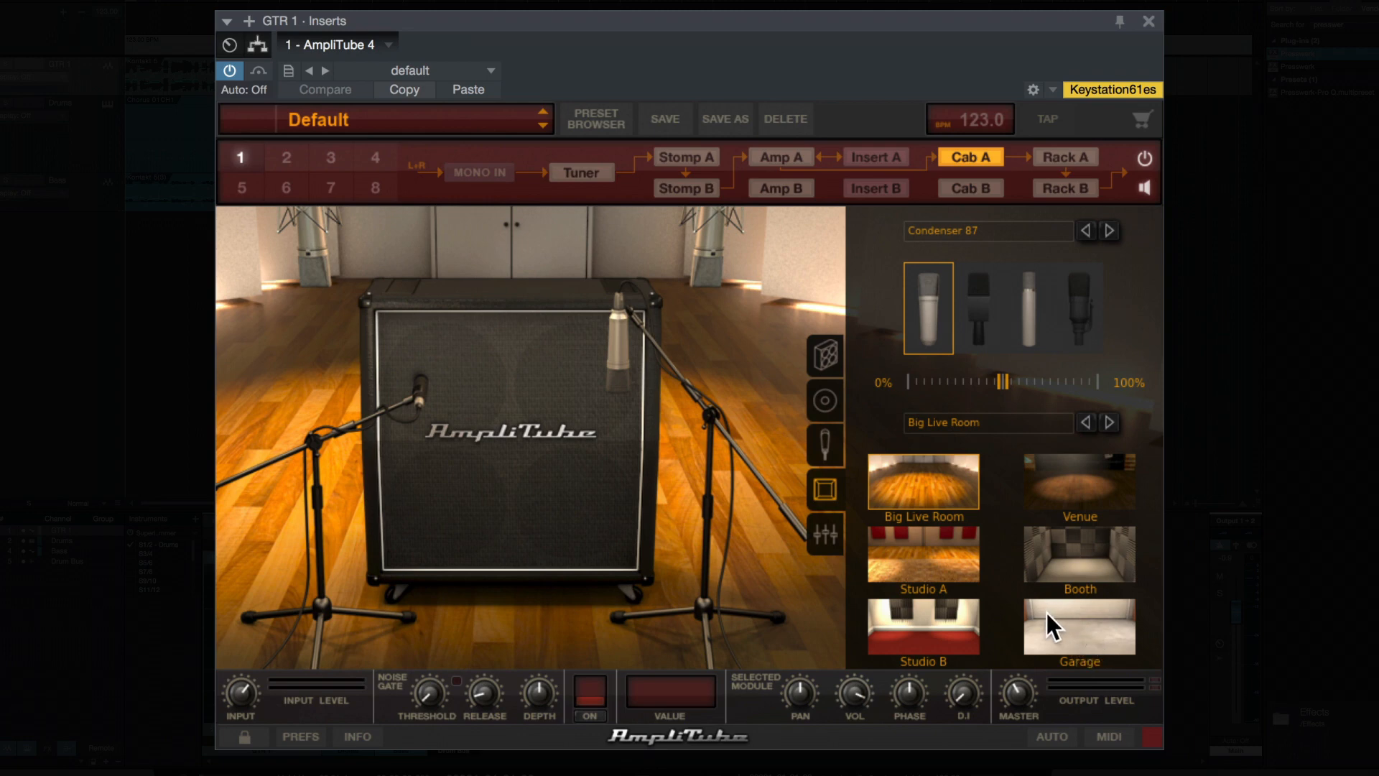
{"action": "left_click", "coordinate": [833, 531]}
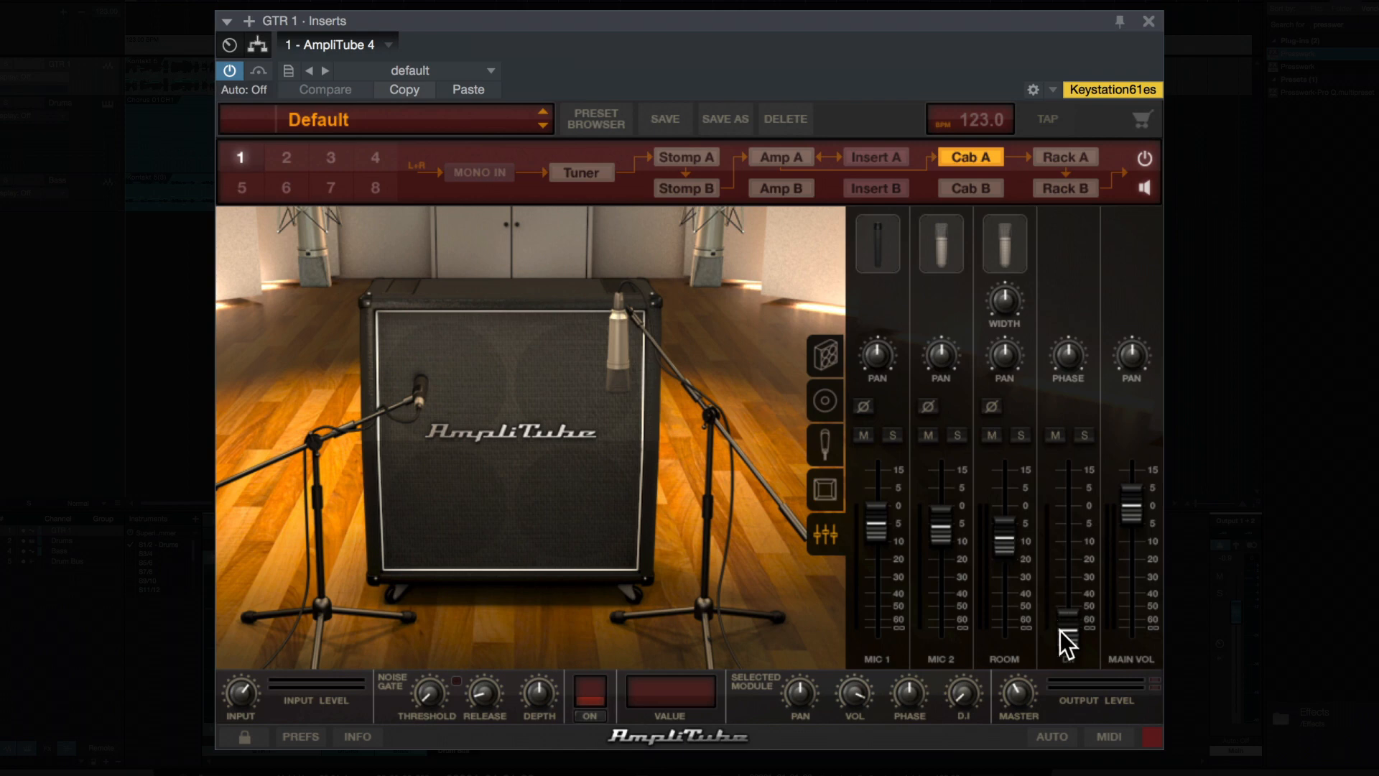
{"action": "left_click_drag", "start_coordinate": [1074, 626], "coordinate": [1075, 662]}
{"action": "left_click_drag", "start_coordinate": [1007, 301], "coordinate": [1049, 299]}
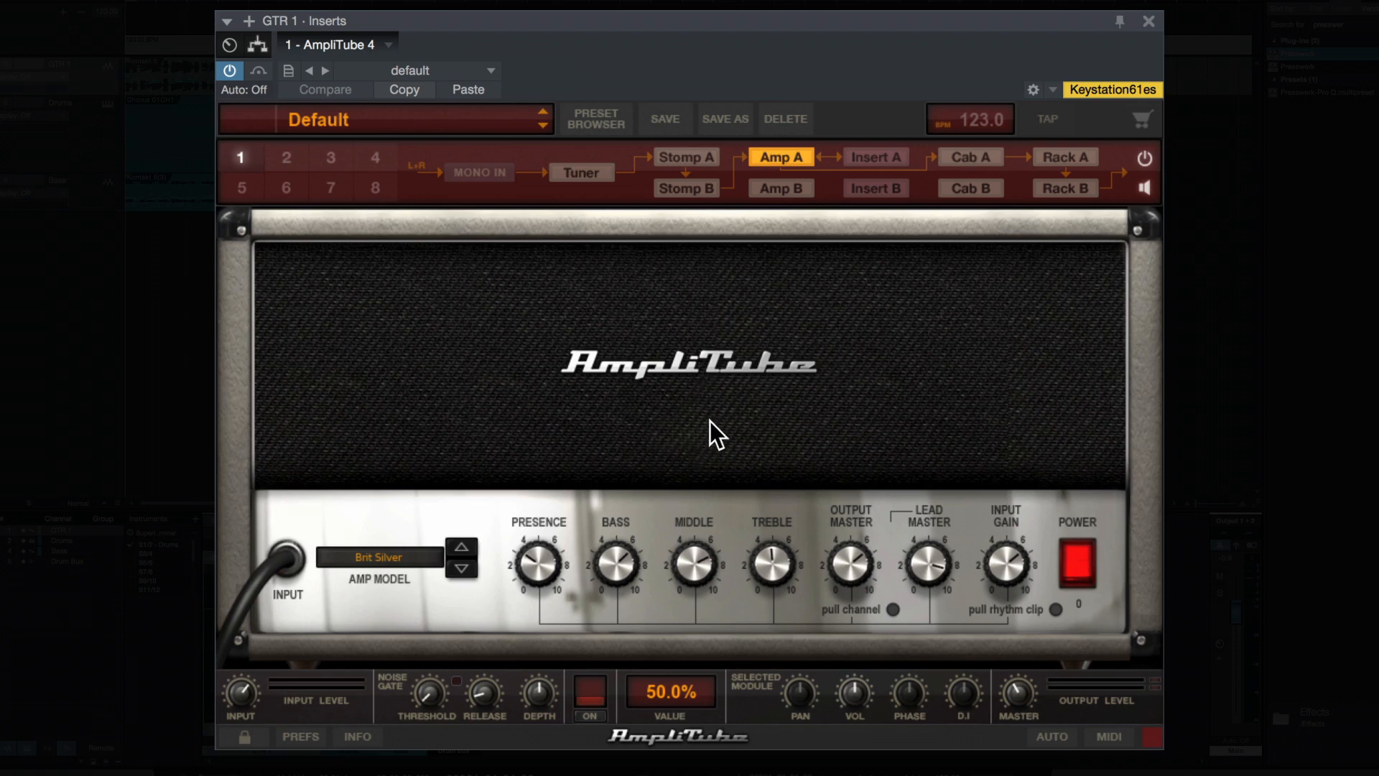
Return to the Cab A module and set the input level to 2.8 dB.
{"action": "left_click", "coordinate": [969, 156]}
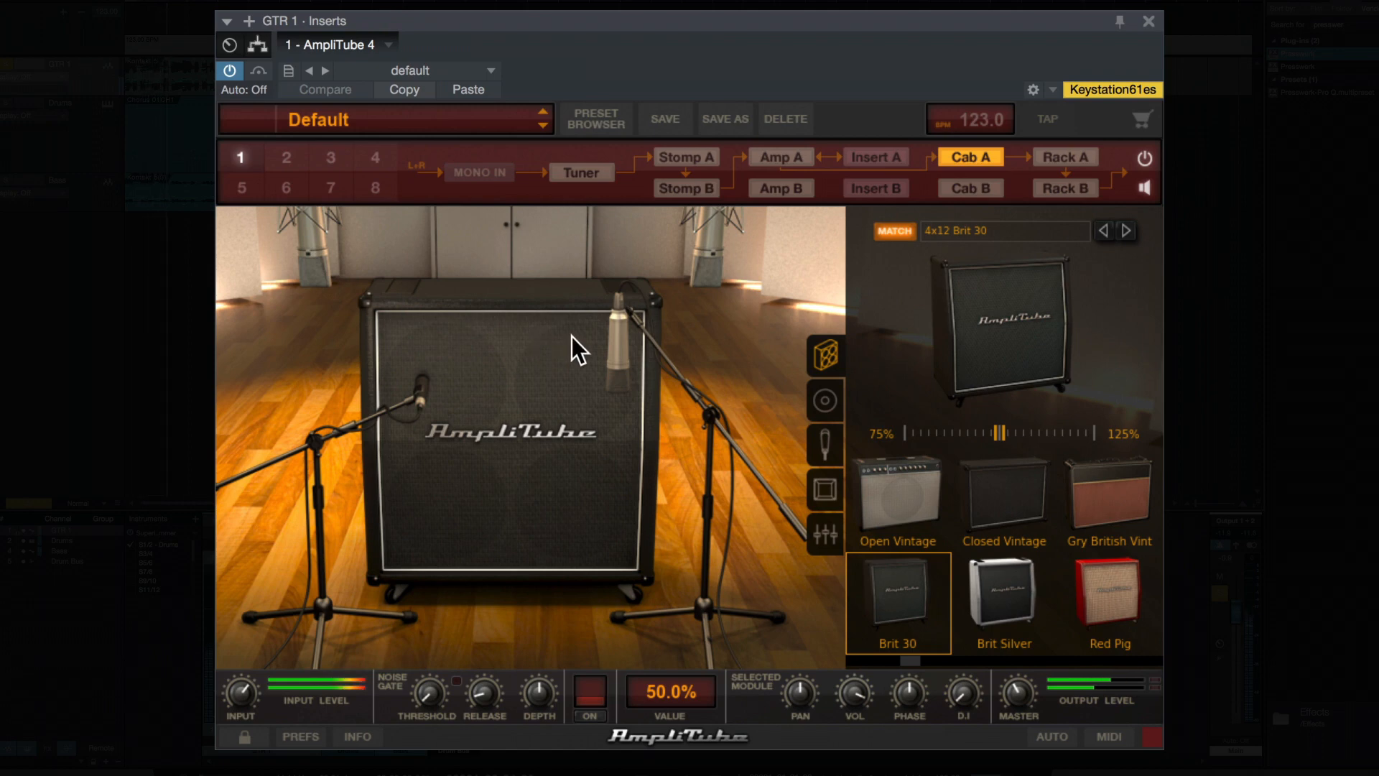
{"action": "left_click_drag", "start_coordinate": [242, 697], "coordinate": [249, 706]}
Switch to the Cab A speaker settings and set all four speakers of the cabinet to Brit Green.
{"action": "left_click", "coordinate": [823, 402]}
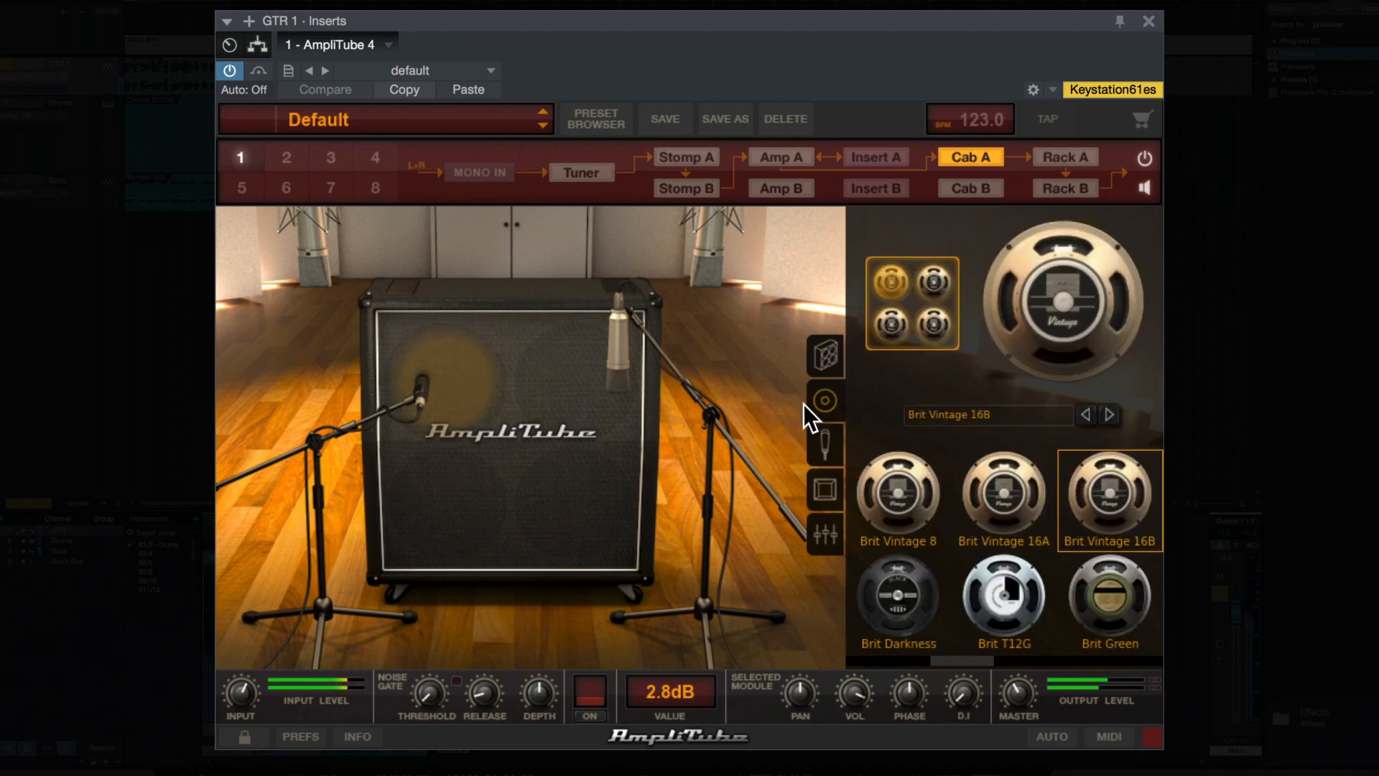
{"action": "left_click", "coordinate": [1119, 587]}
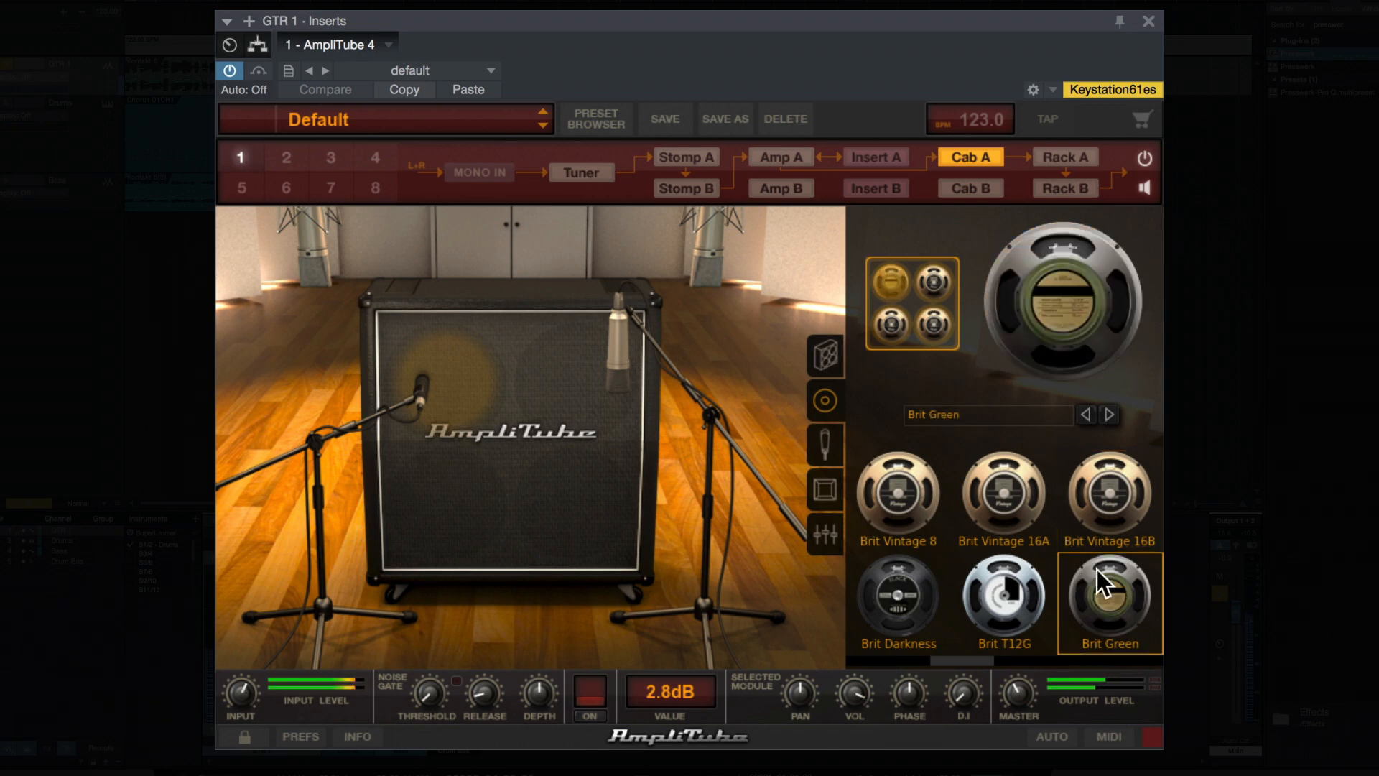
{"action": "left_click", "coordinate": [933, 281]}
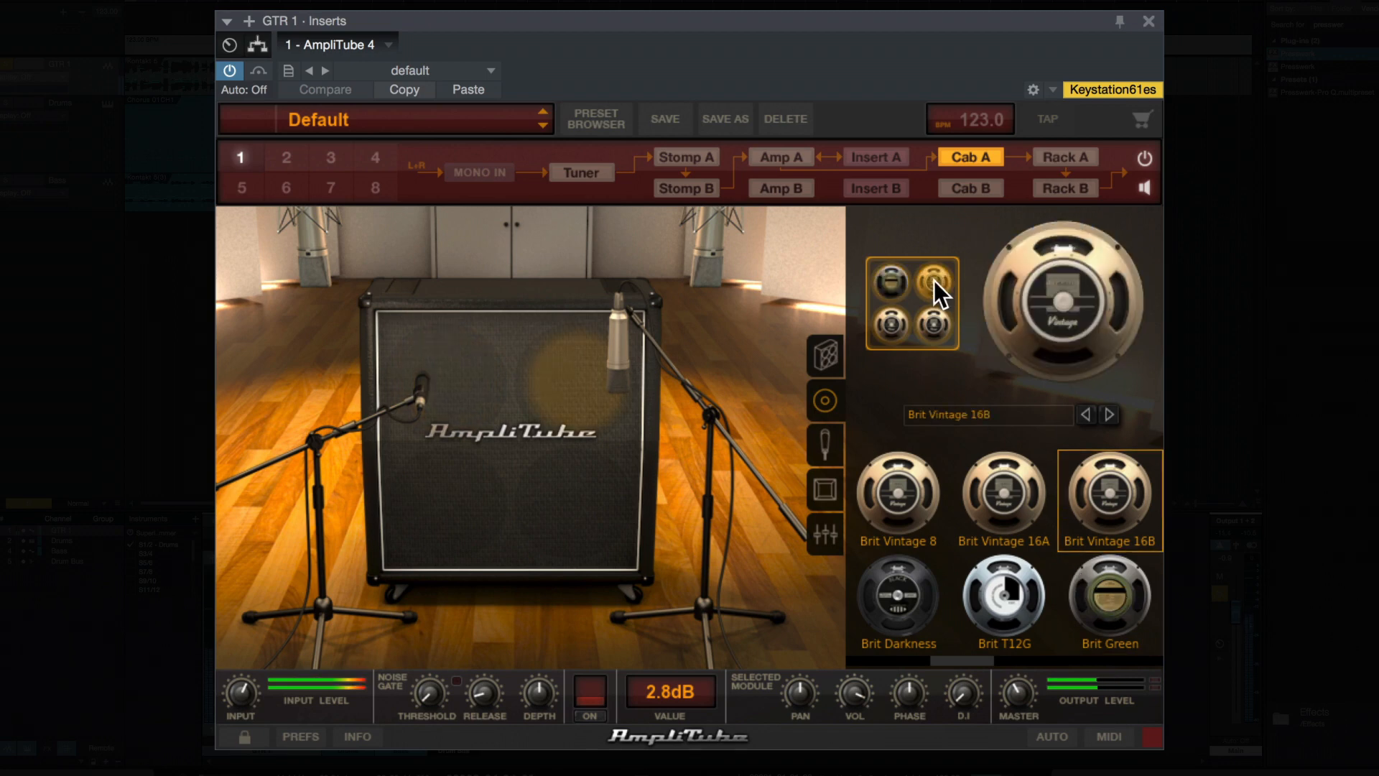
{"action": "left_click", "coordinate": [1096, 582]}
{"action": "left_click", "coordinate": [932, 324]}
{"action": "left_click", "coordinate": [1107, 589]}
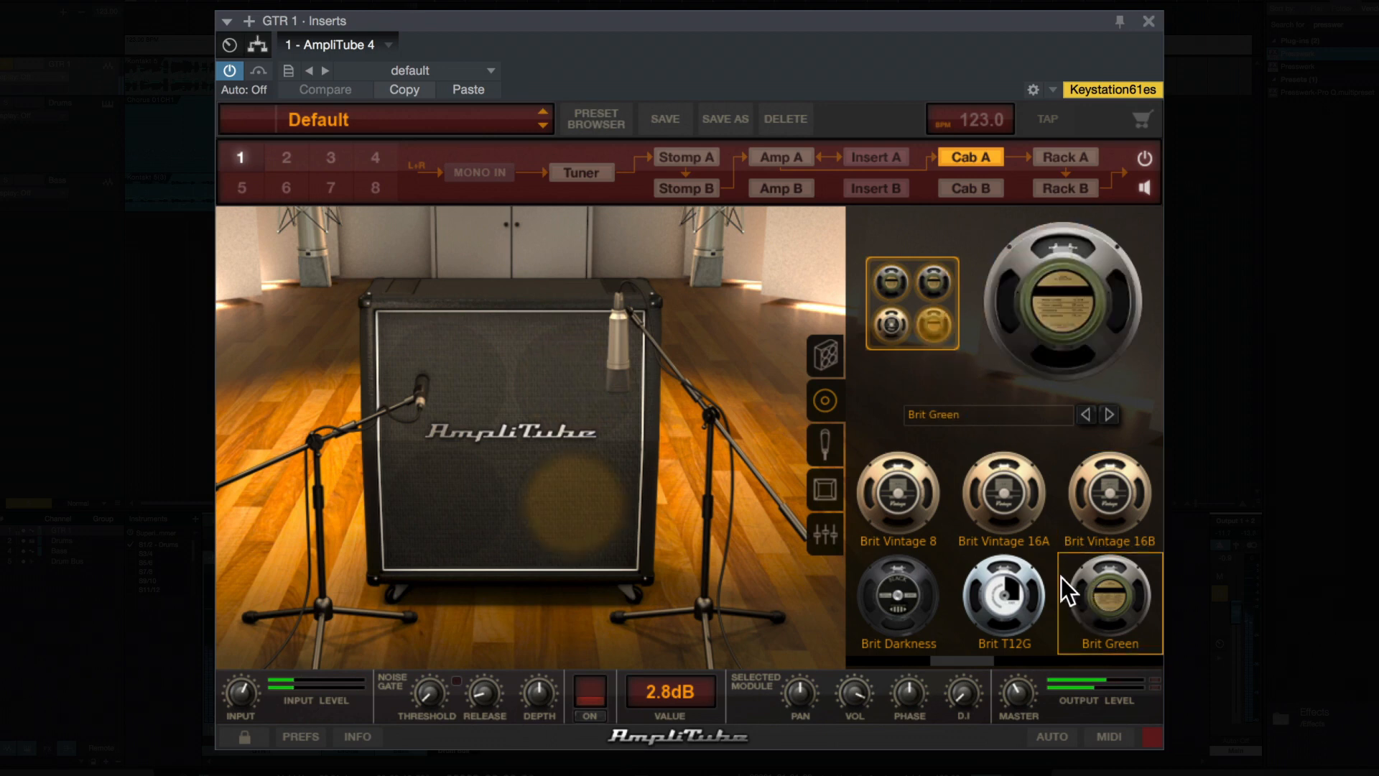
{"action": "left_click", "coordinate": [890, 325]}
{"action": "left_click", "coordinate": [1109, 575]}
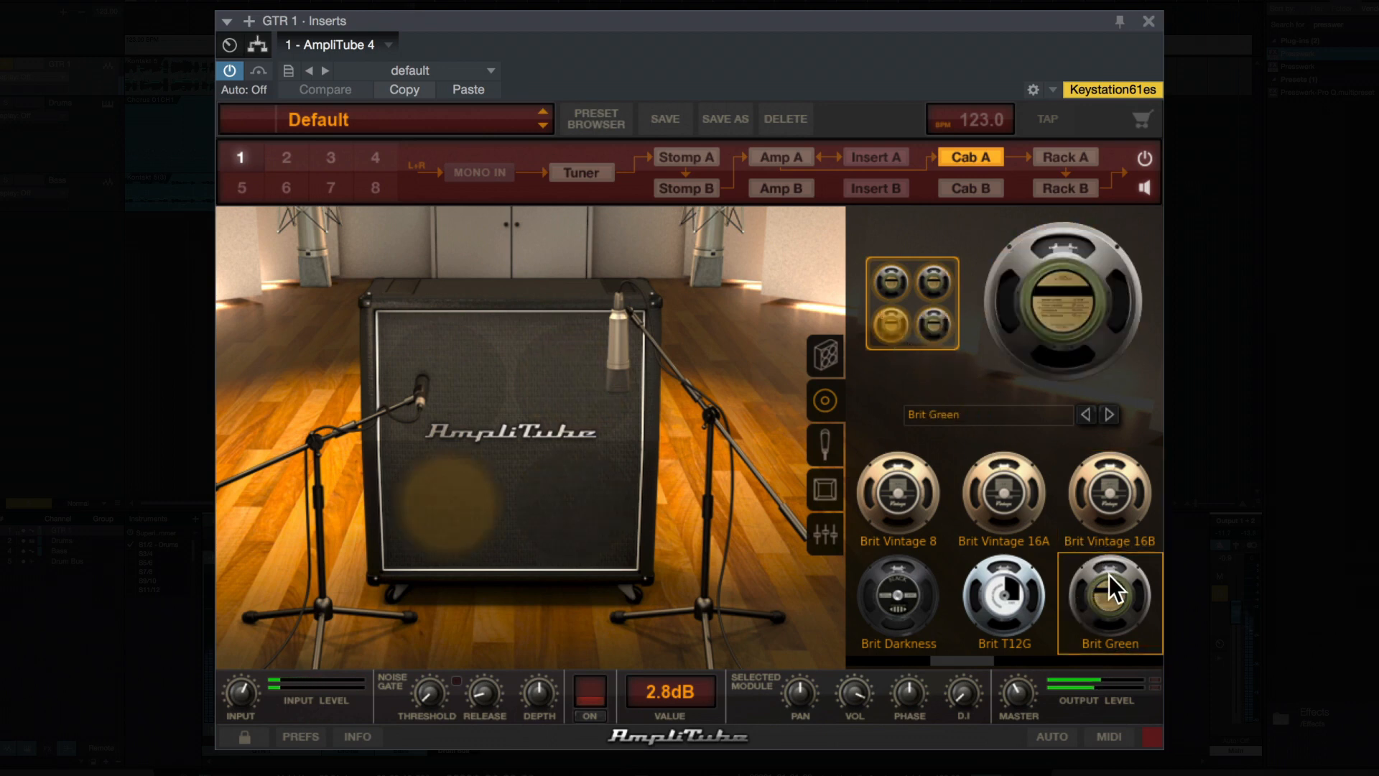
Replace all four speakers in the cabinet with Brit Vintage 8.
{"action": "left_click", "coordinate": [902, 281]}
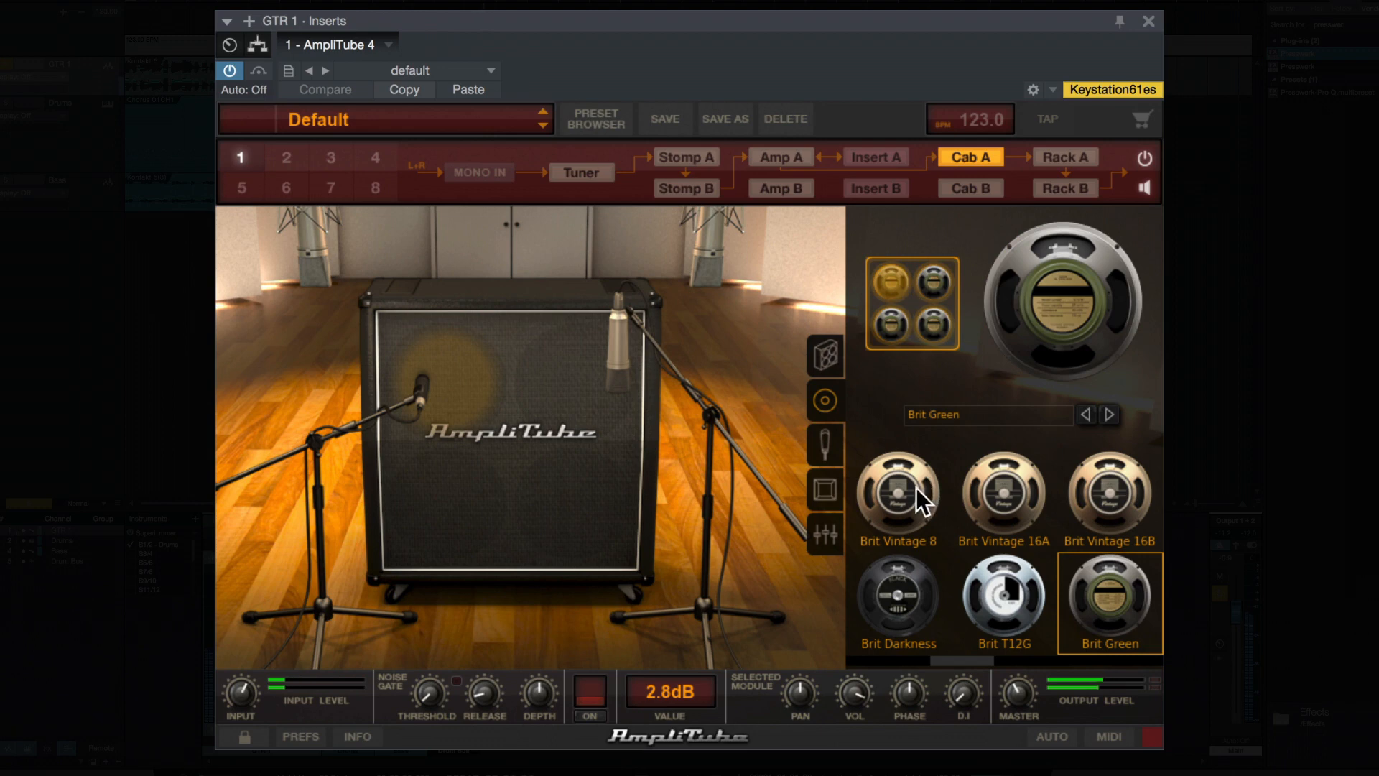
{"action": "left_click", "coordinate": [915, 488]}
{"action": "left_click", "coordinate": [924, 278]}
{"action": "left_click", "coordinate": [972, 485]}
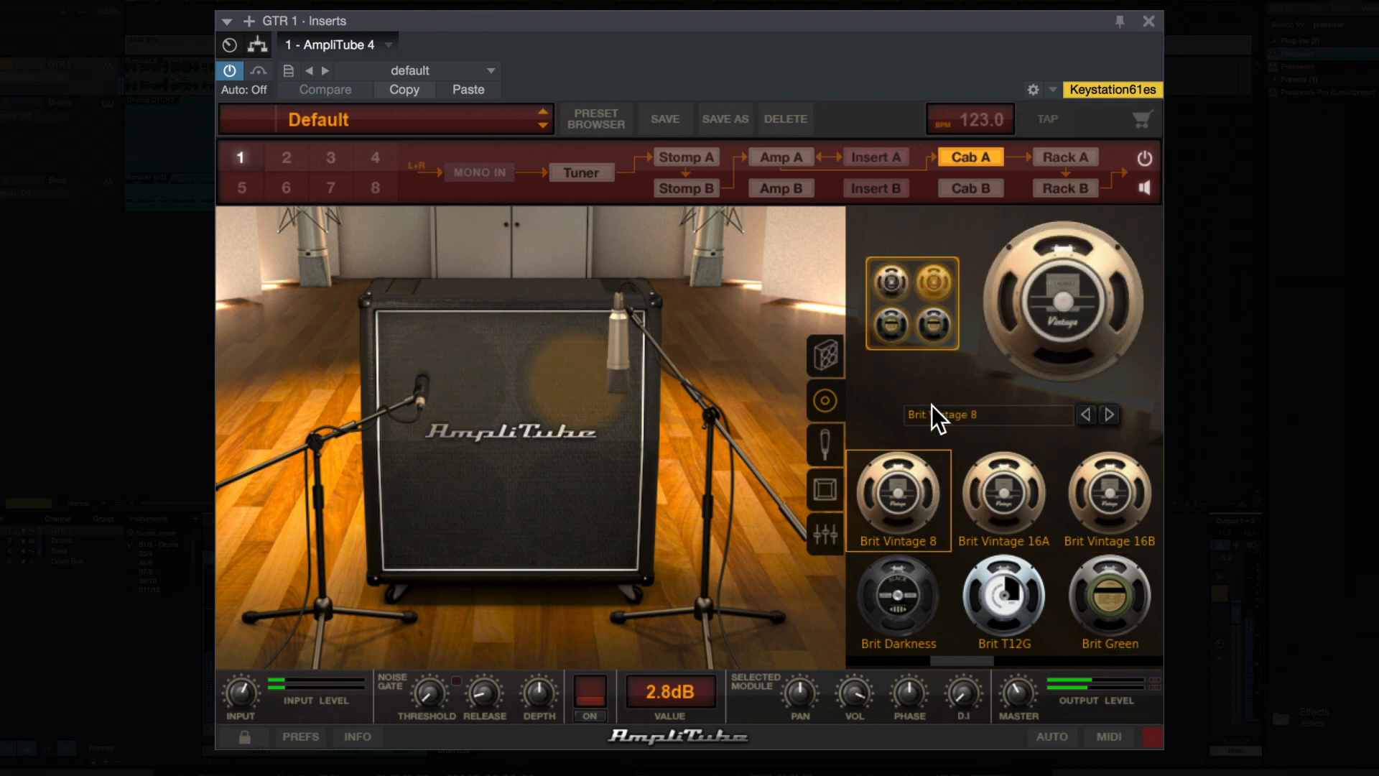
{"action": "left_click", "coordinate": [905, 316]}
{"action": "left_click", "coordinate": [912, 511]}
{"action": "left_click", "coordinate": [934, 328]}
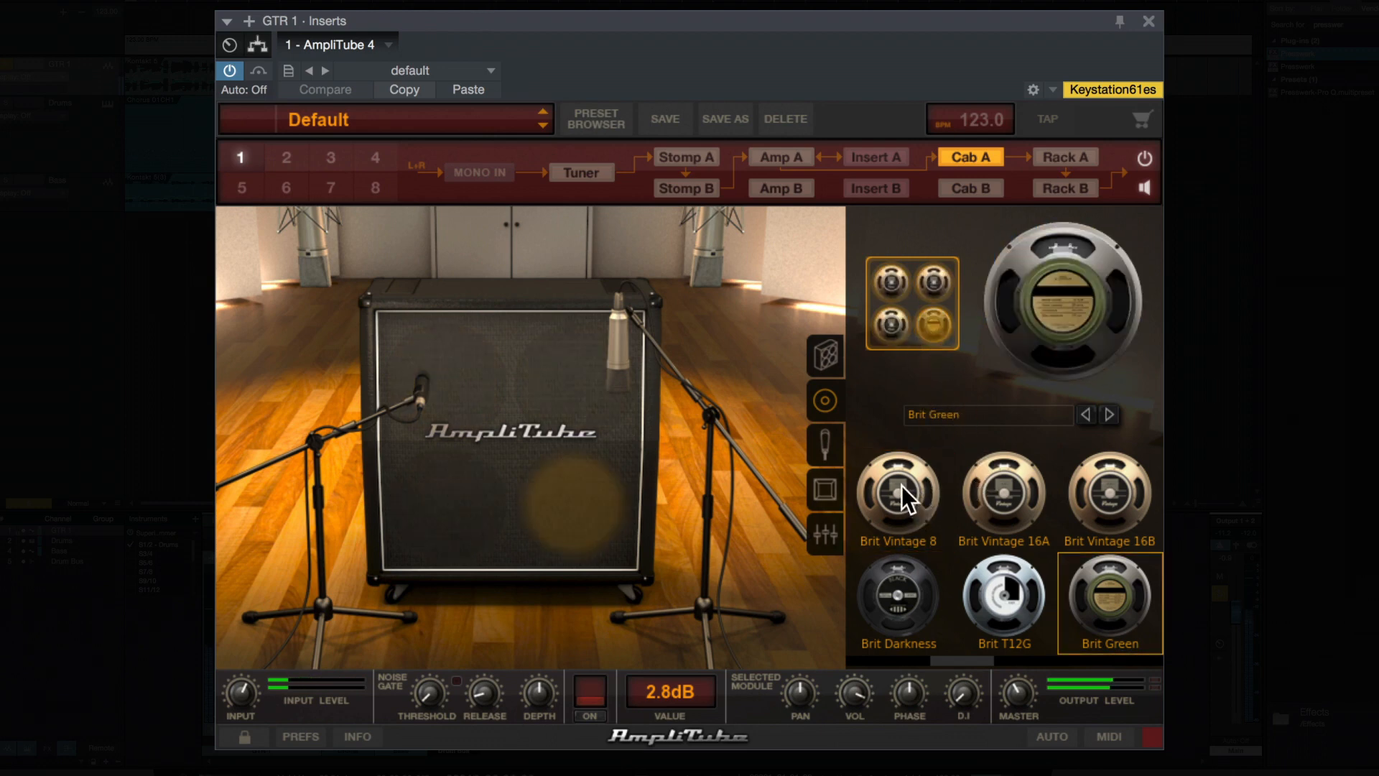
{"action": "left_click", "coordinate": [900, 491]}
Change each of the cabinet's four speakers to Brit Vintage 16A.
{"action": "left_click", "coordinate": [904, 280]}
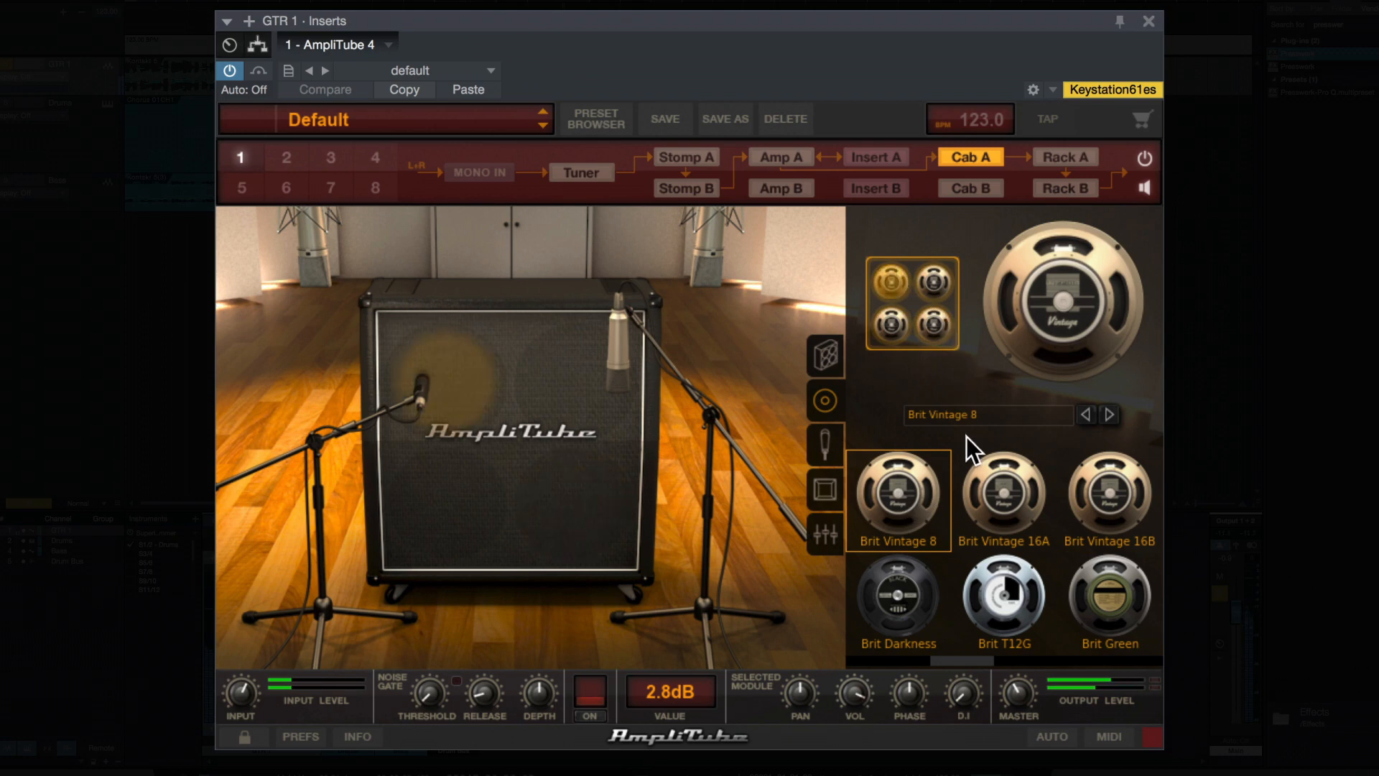
{"action": "left_click", "coordinate": [986, 461]}
{"action": "left_click", "coordinate": [935, 282]}
{"action": "left_click", "coordinate": [1001, 482]}
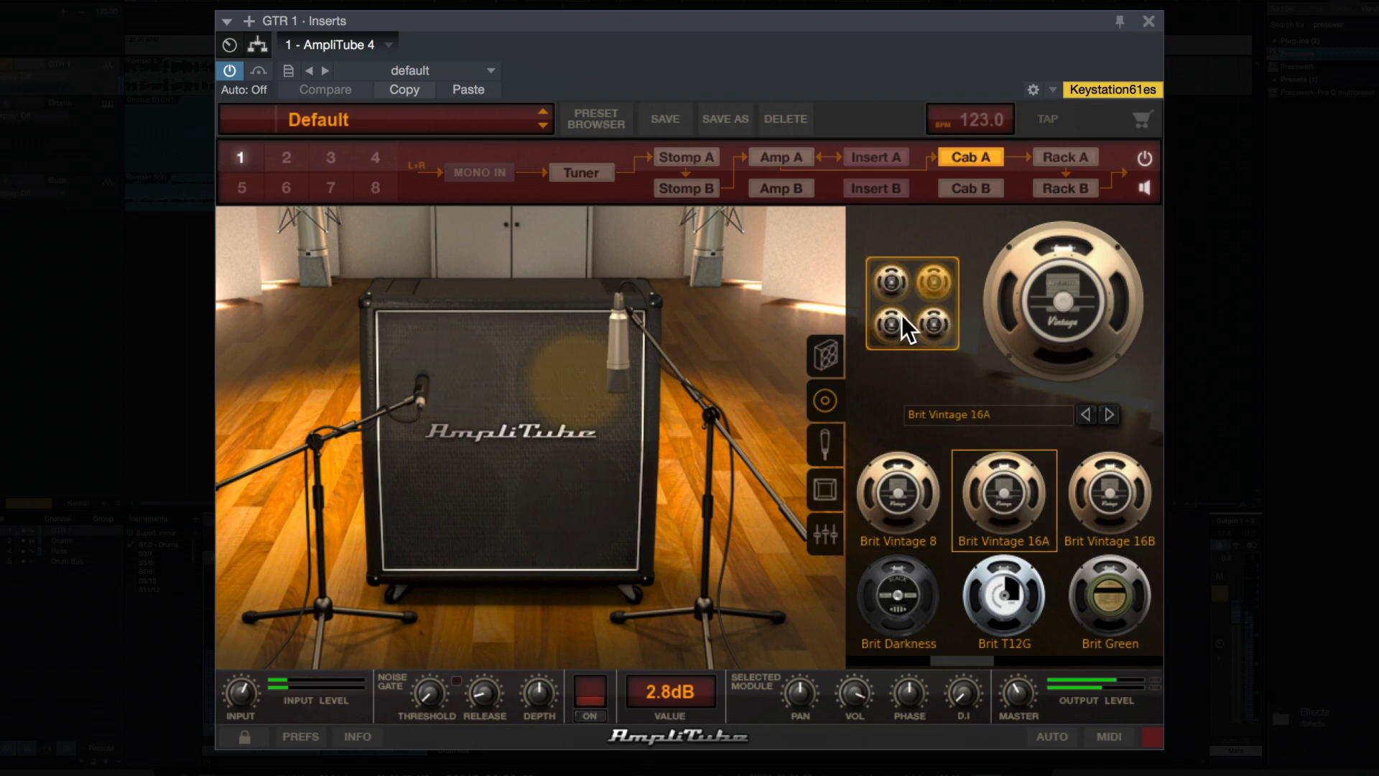
{"action": "left_click", "coordinate": [890, 324]}
{"action": "left_click", "coordinate": [991, 483]}
{"action": "left_click", "coordinate": [954, 326]}
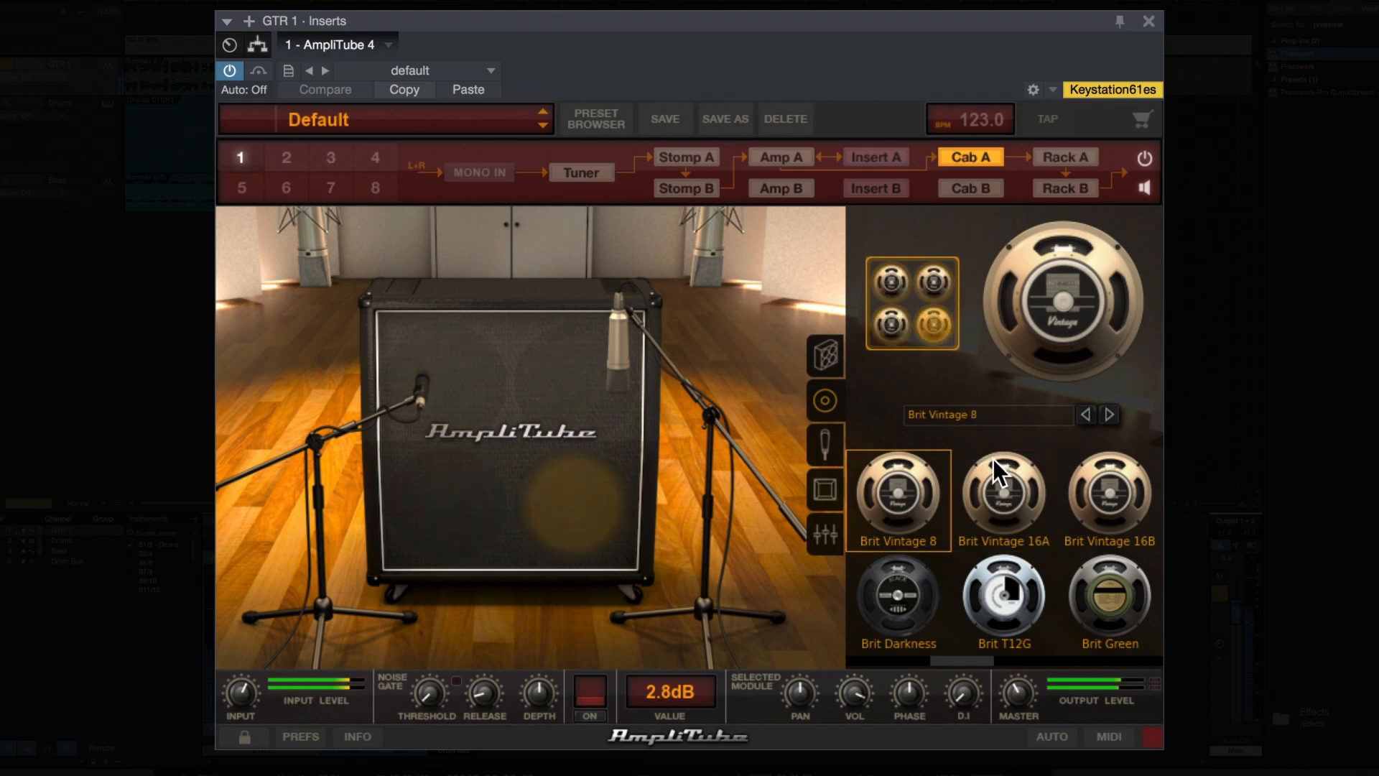
{"action": "left_click", "coordinate": [994, 464]}
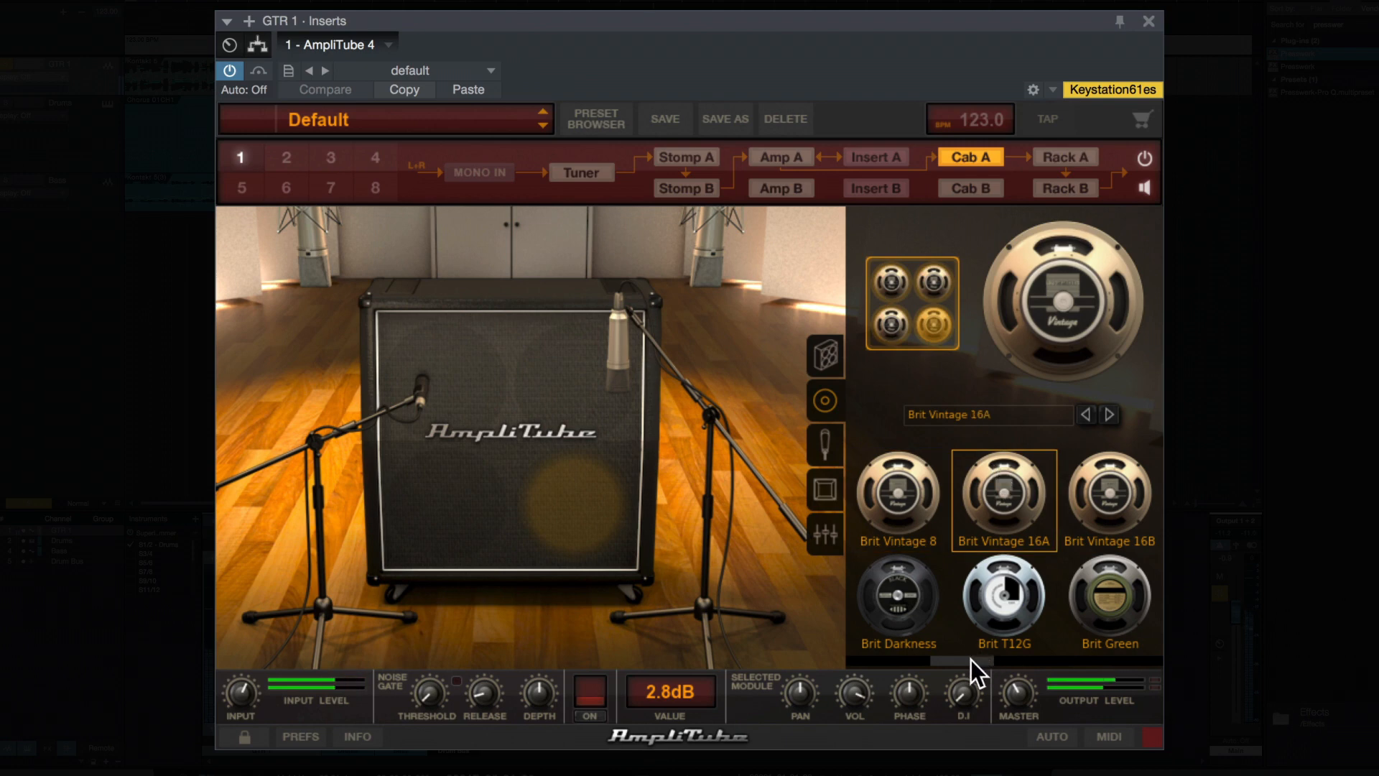
Find the American Alnico speaker in the model list and assign it to all four speaker positions.
{"action": "left_click_drag", "start_coordinate": [972, 660], "coordinate": [887, 653]}
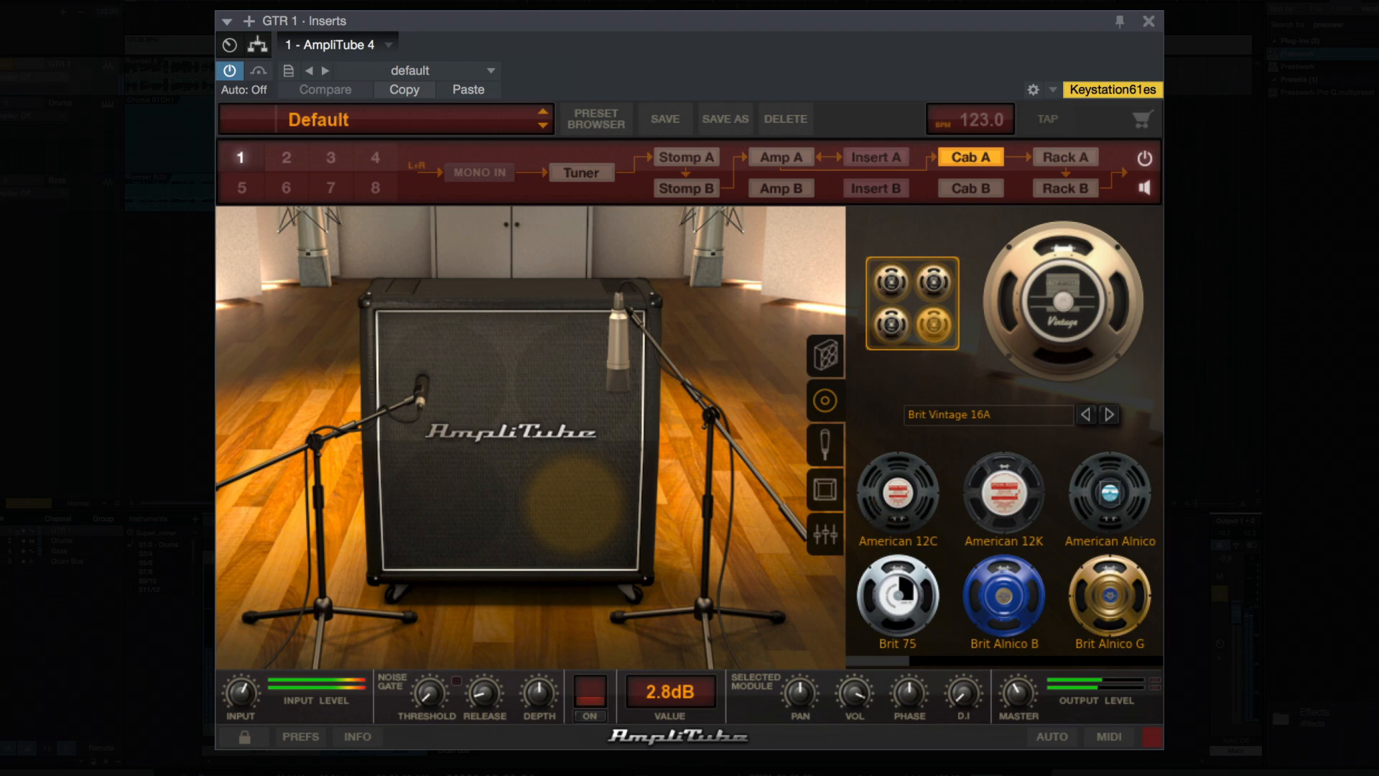
{"action": "left_click", "coordinate": [1113, 507]}
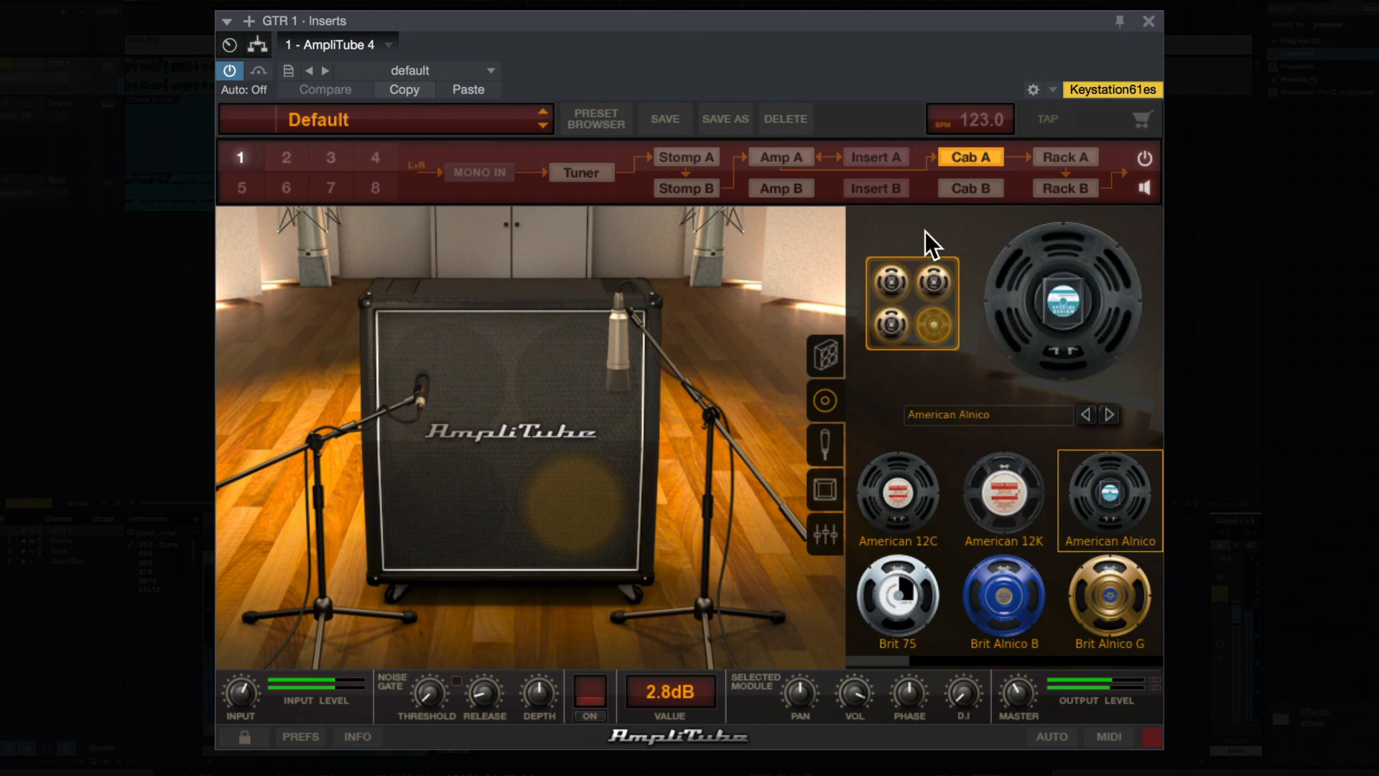
{"action": "left_click", "coordinate": [931, 280]}
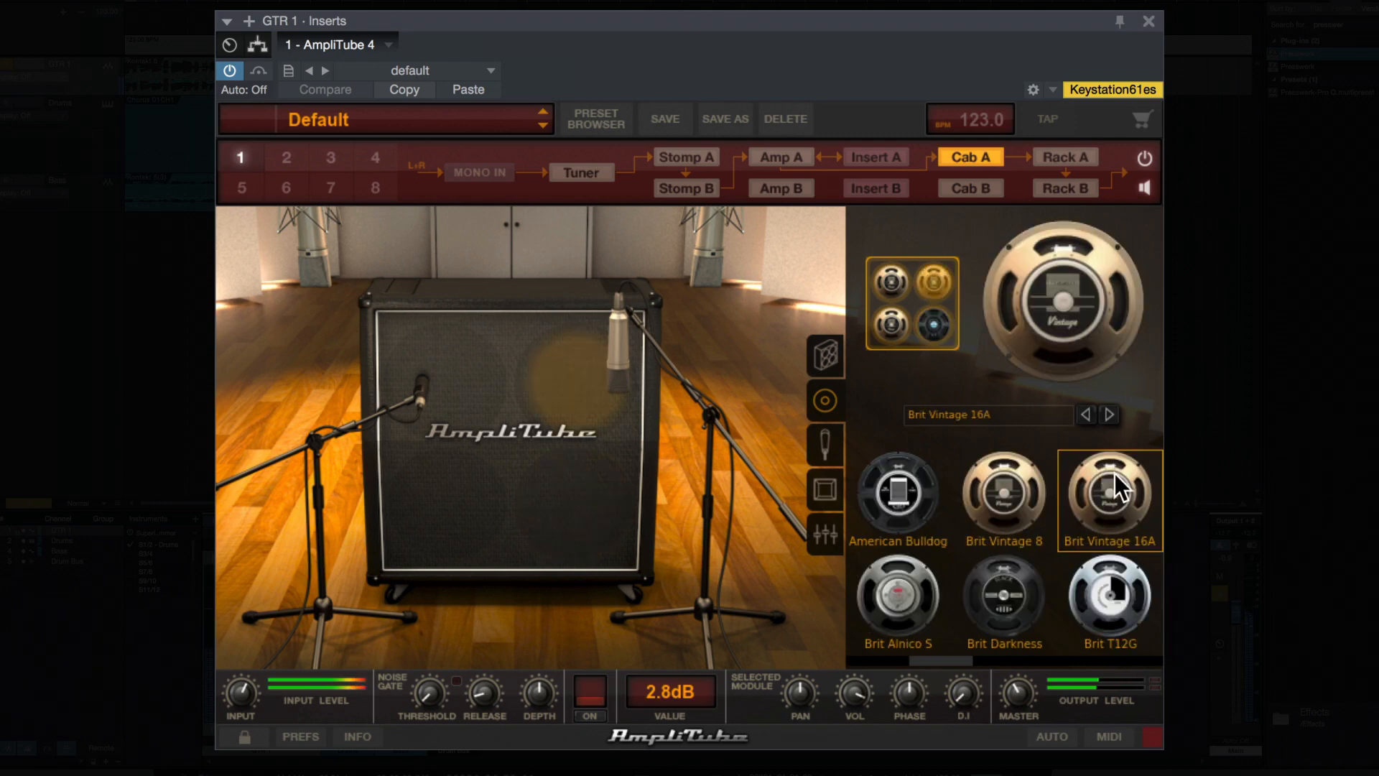
{"action": "left_click", "coordinate": [890, 279]}
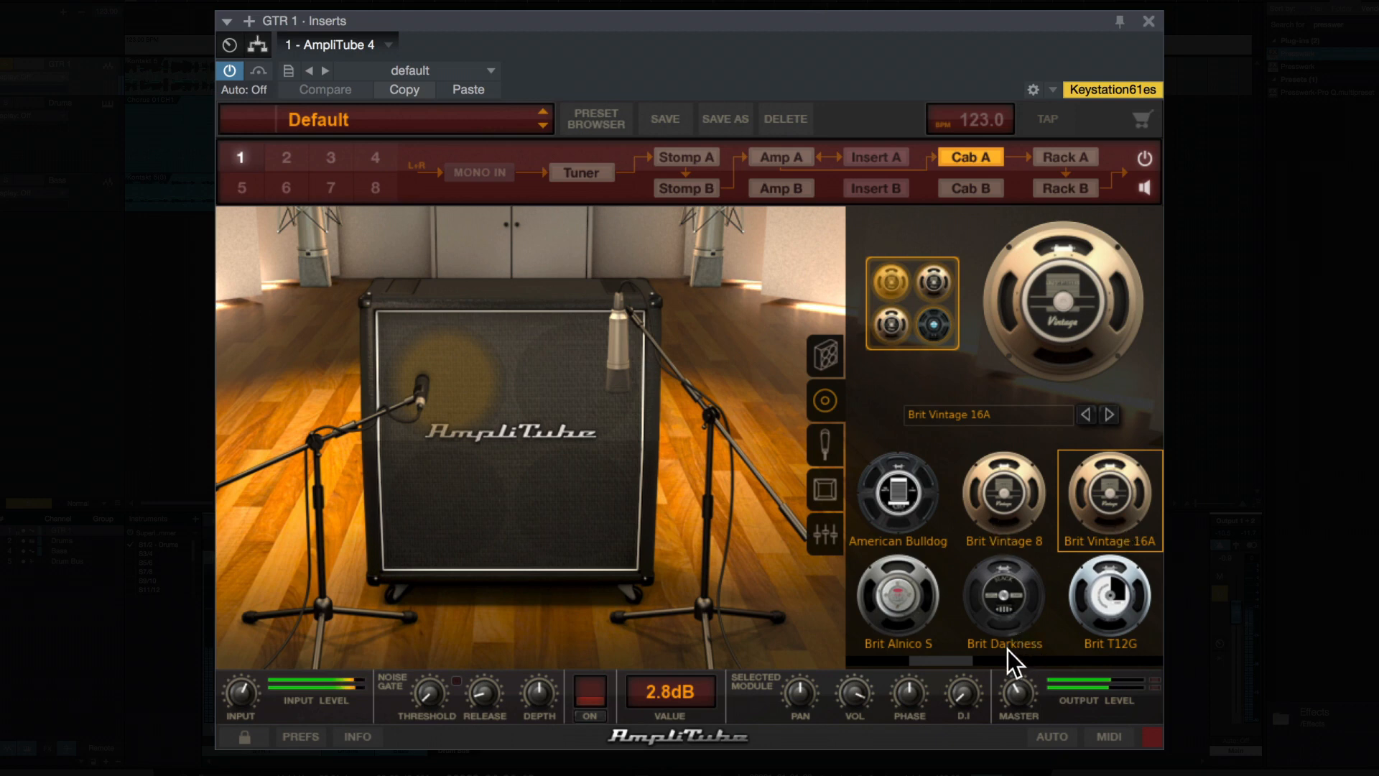
{"action": "left_click_drag", "start_coordinate": [941, 660], "coordinate": [795, 656]}
{"action": "left_click", "coordinate": [1112, 507]}
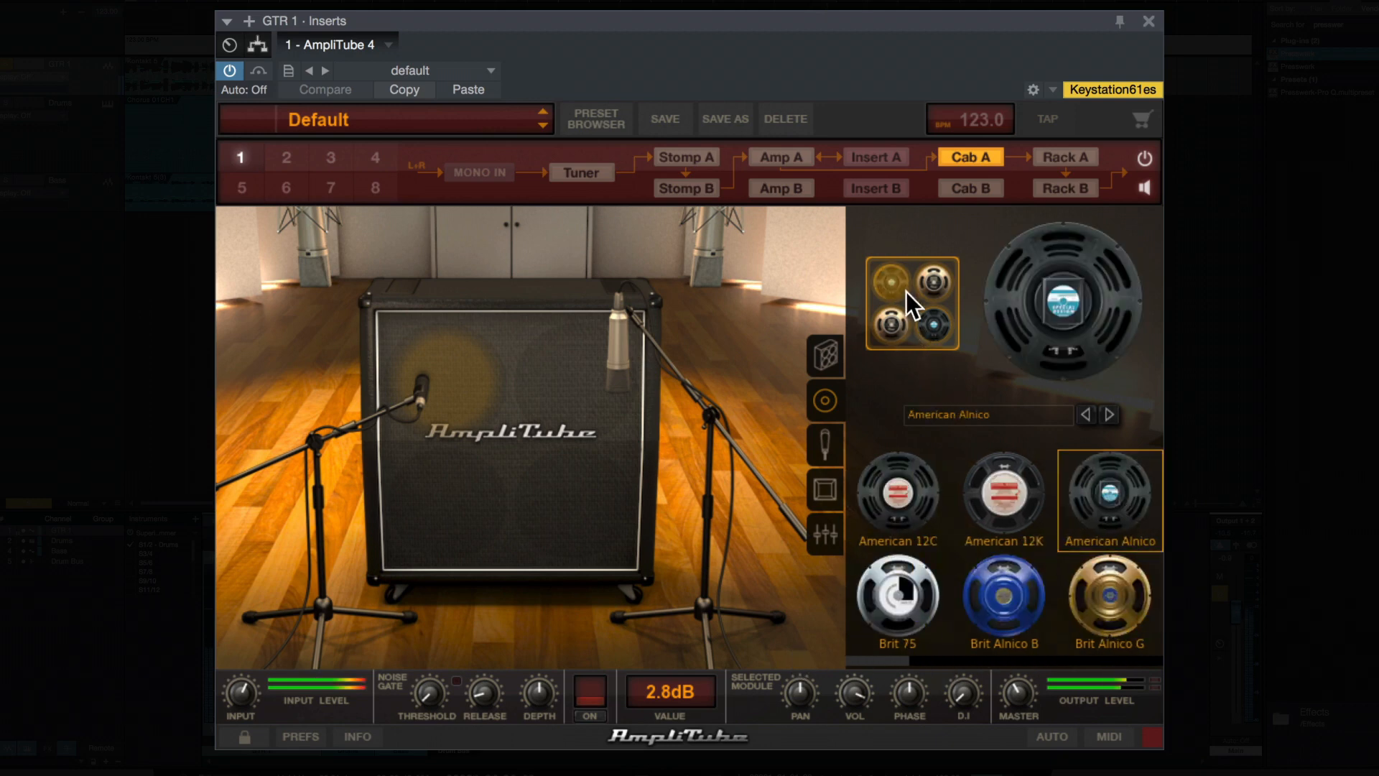
{"action": "left_click", "coordinate": [935, 282]}
{"action": "left_click_drag", "start_coordinate": [960, 657], "coordinate": [851, 657]}
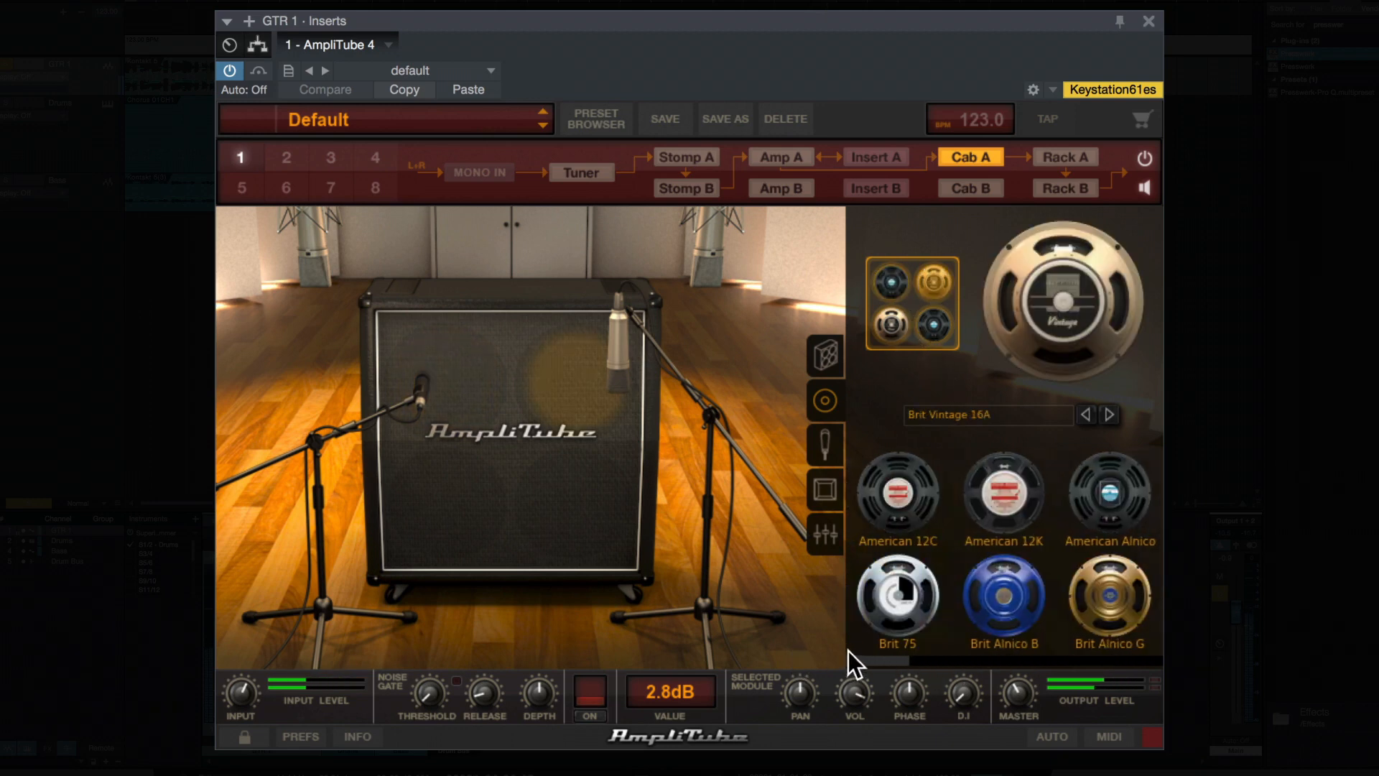
{"action": "left_click", "coordinate": [1109, 508]}
{"action": "left_click", "coordinate": [890, 324]}
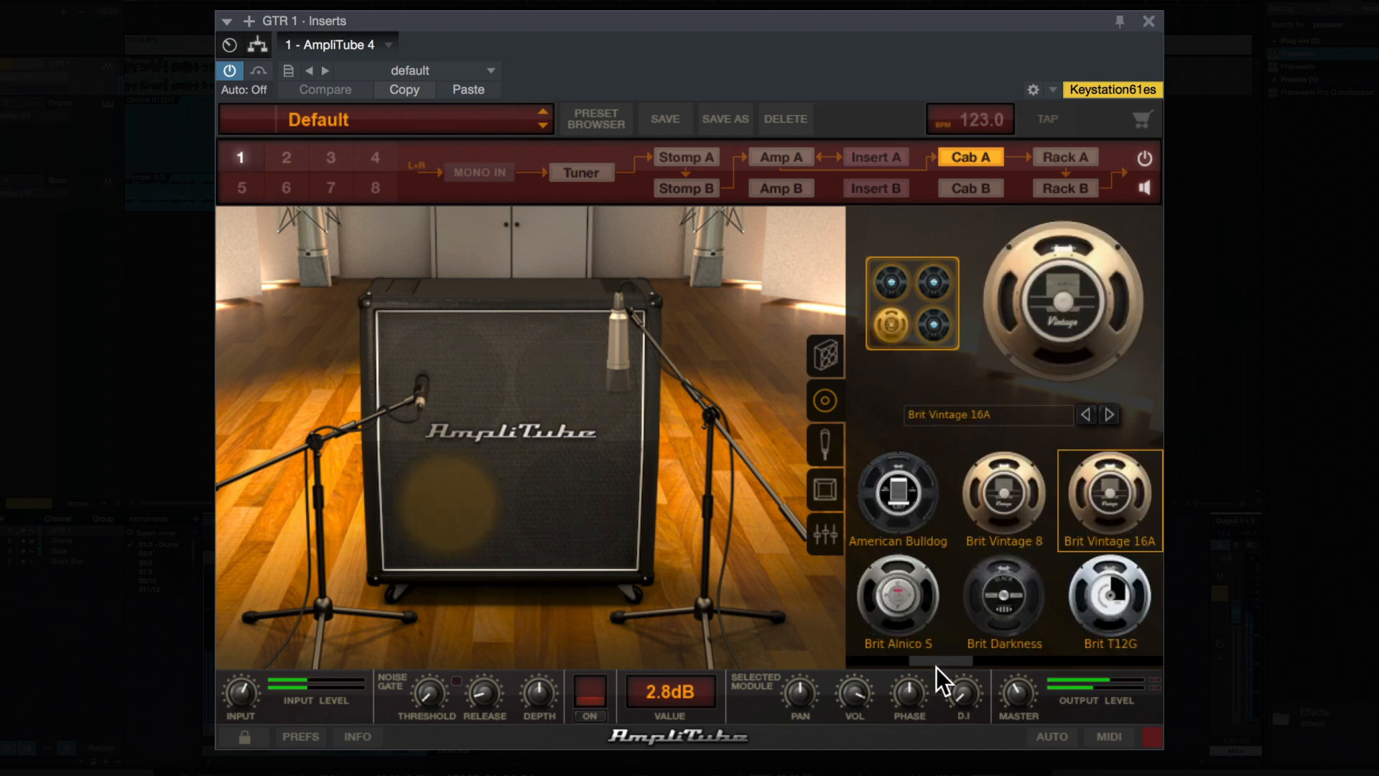
{"action": "left_click_drag", "start_coordinate": [934, 657], "coordinate": [862, 658]}
{"action": "left_click", "coordinate": [1087, 510]}
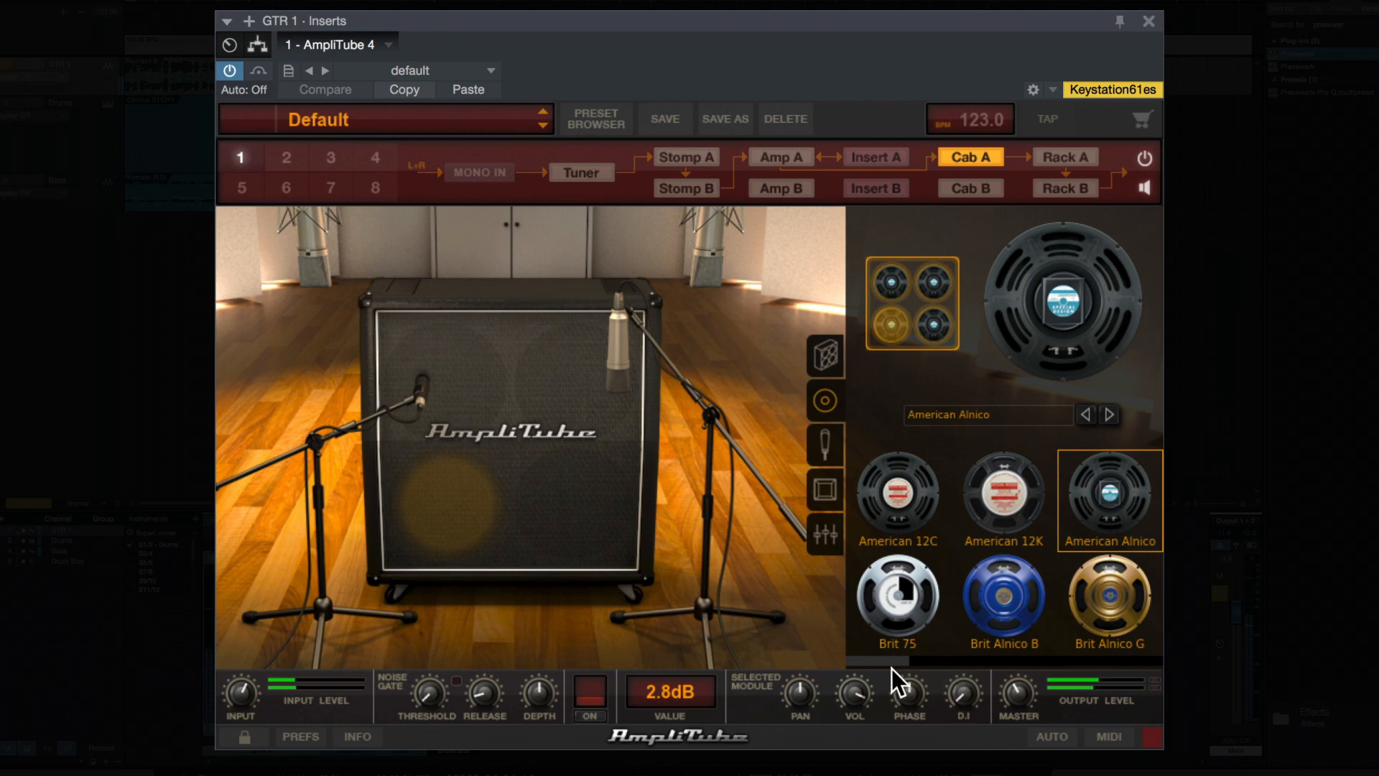
Set all four cabinet speakers to Brit Alnico B.
{"action": "left_click", "coordinate": [991, 607]}
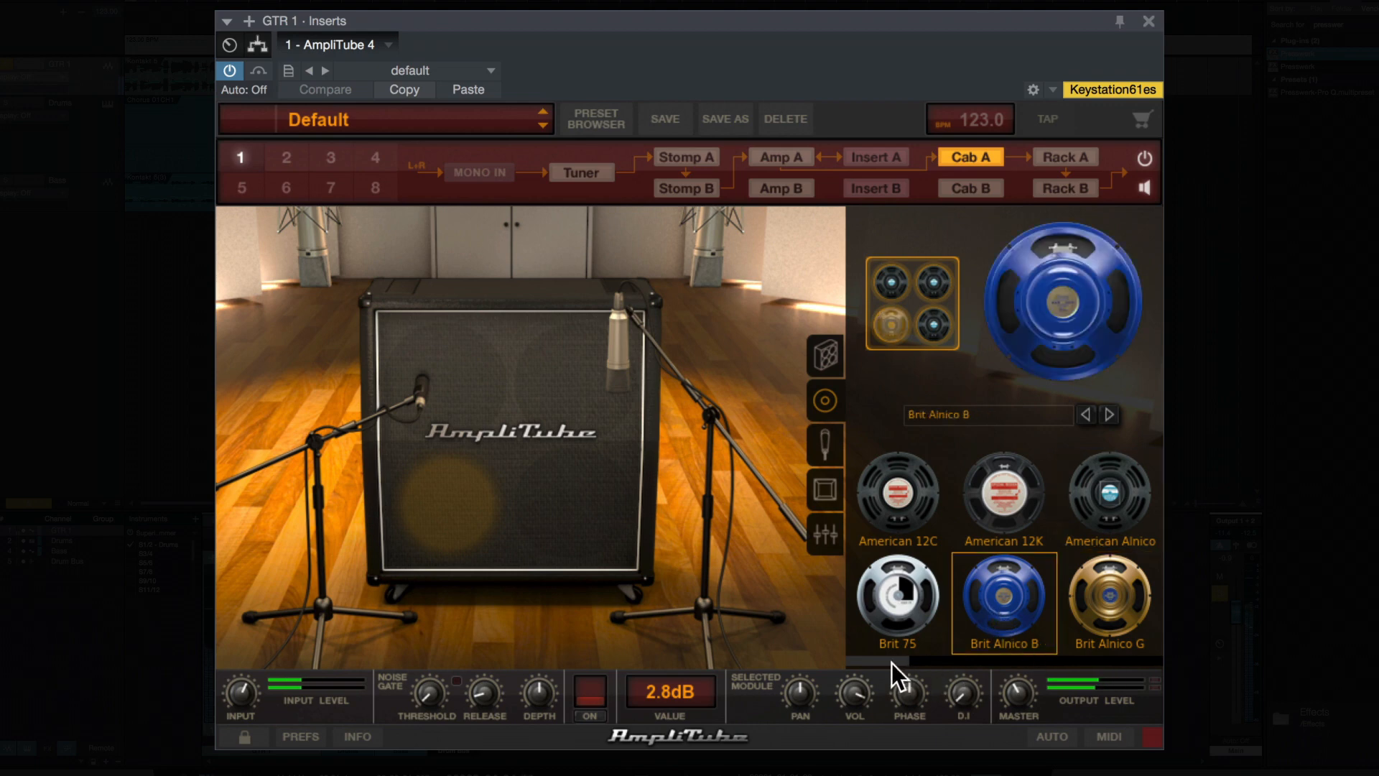
{"action": "left_click", "coordinate": [930, 280]}
{"action": "left_click", "coordinate": [1034, 599]}
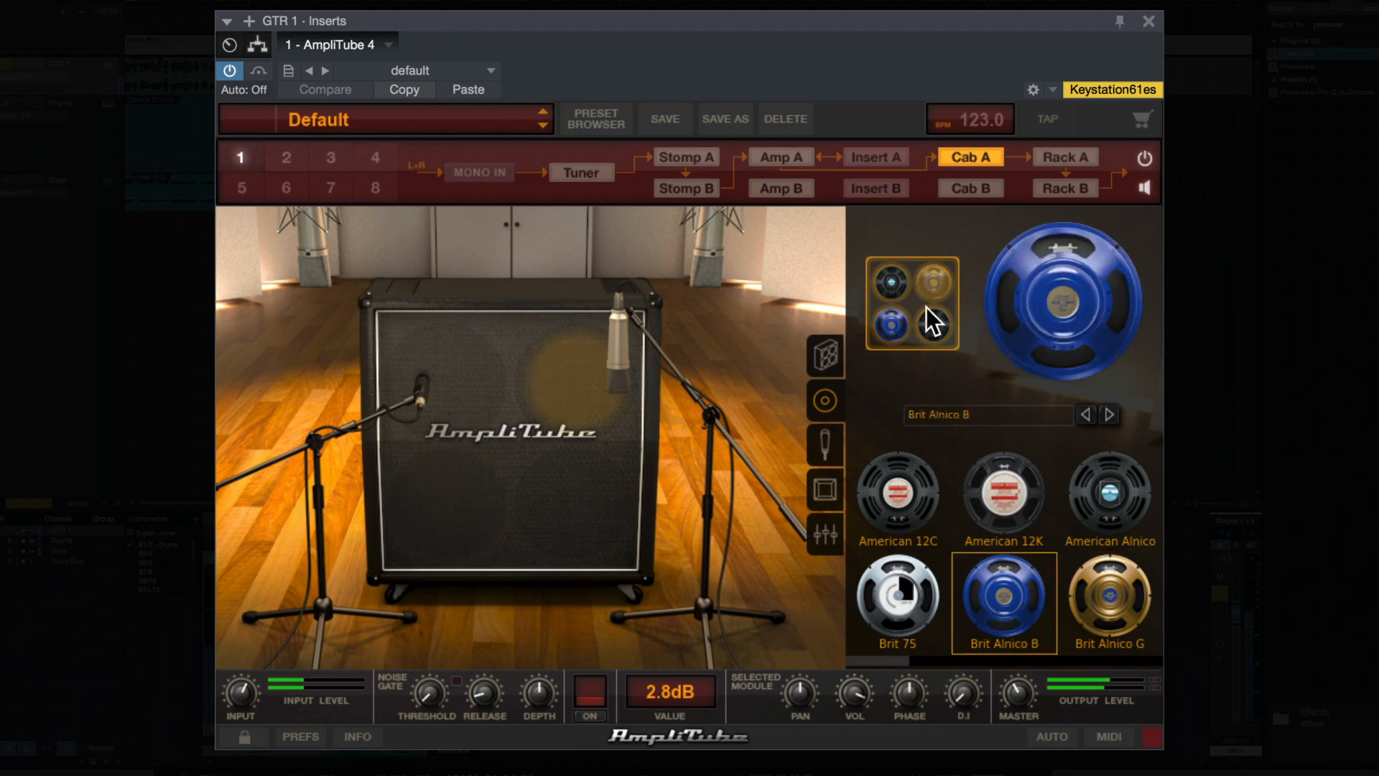
{"action": "left_click", "coordinate": [902, 269]}
{"action": "left_click", "coordinate": [1011, 585]}
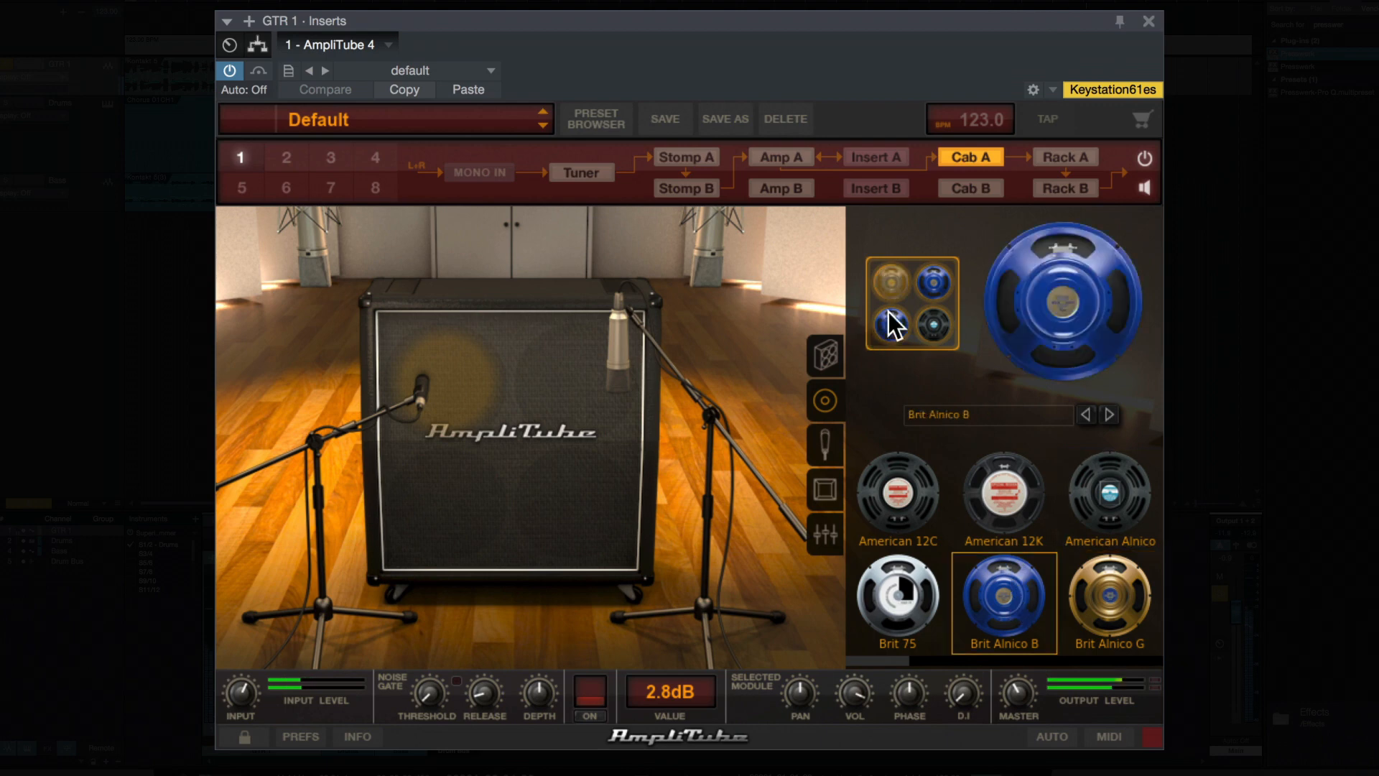
{"action": "left_click", "coordinate": [933, 327]}
{"action": "left_click", "coordinate": [1004, 603]}
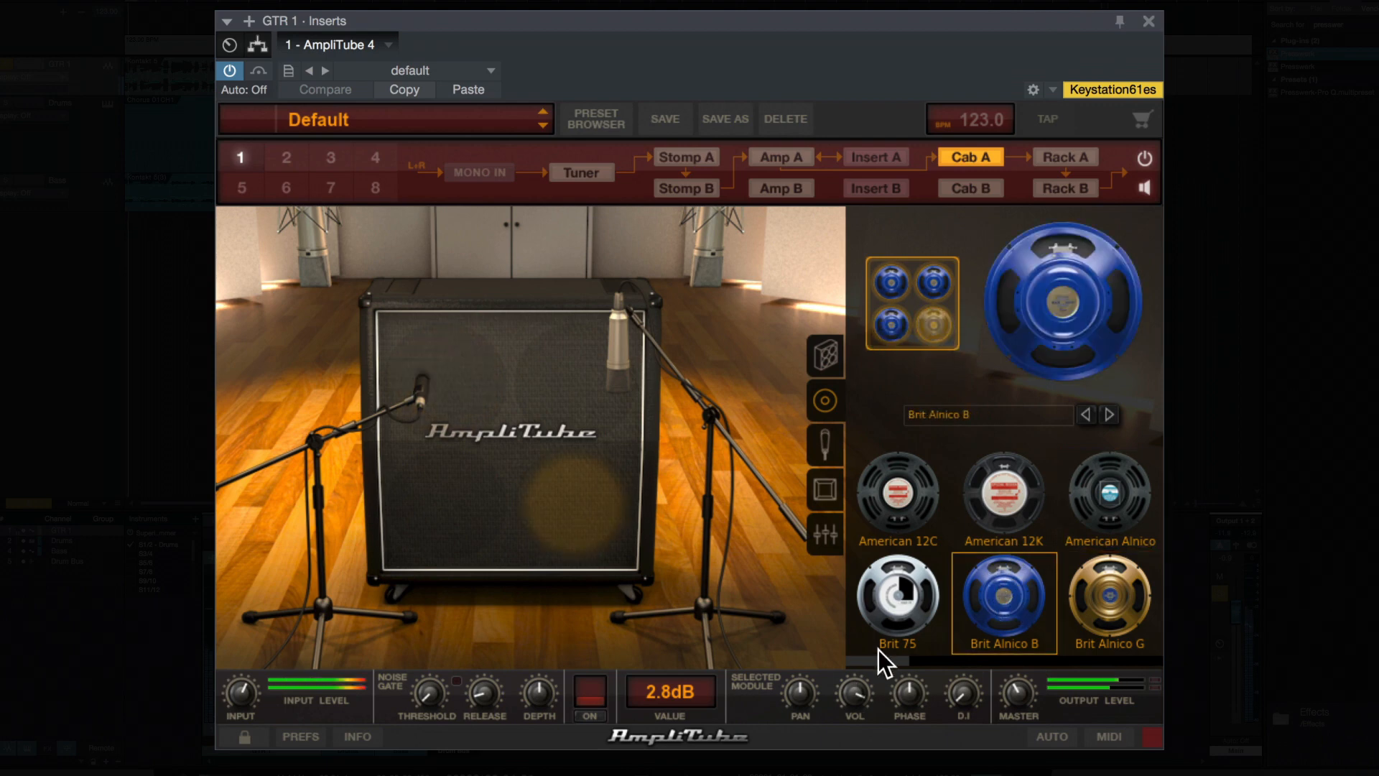
{"action": "left_click_drag", "start_coordinate": [881, 665], "coordinate": [949, 672]}
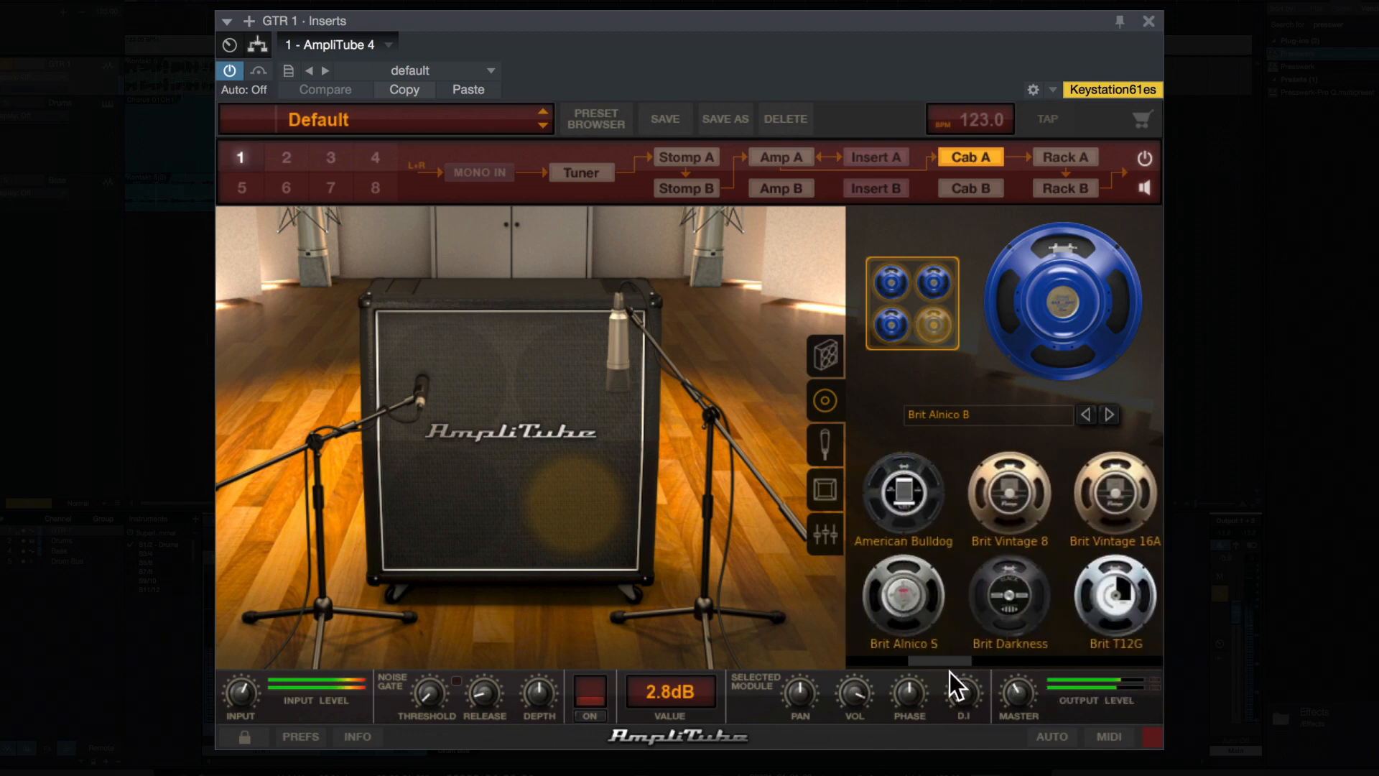
In the microphone settings, move microphone 1 toward the centre of the speaker cone, then back outward.
{"action": "left_click", "coordinate": [831, 444]}
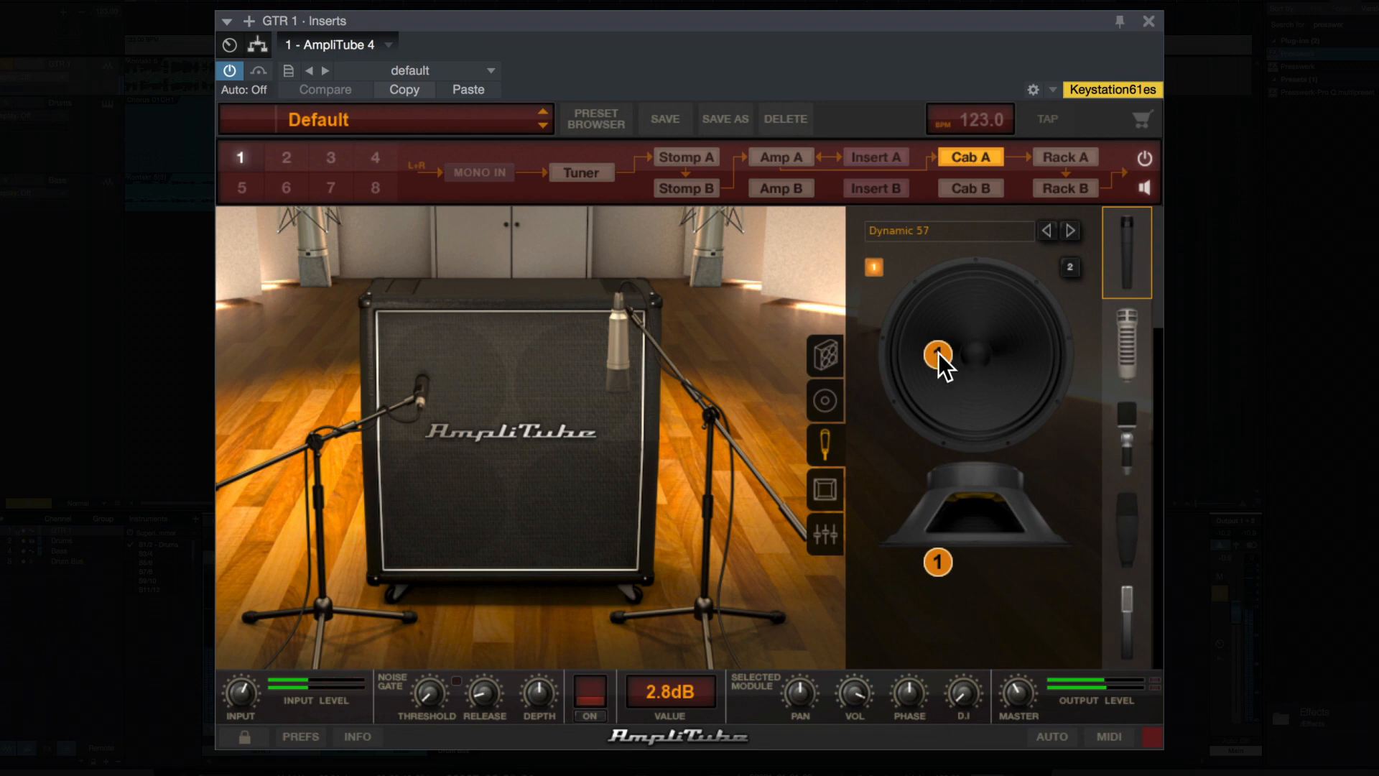
{"action": "left_click_drag", "start_coordinate": [938, 352], "coordinate": [968, 354]}
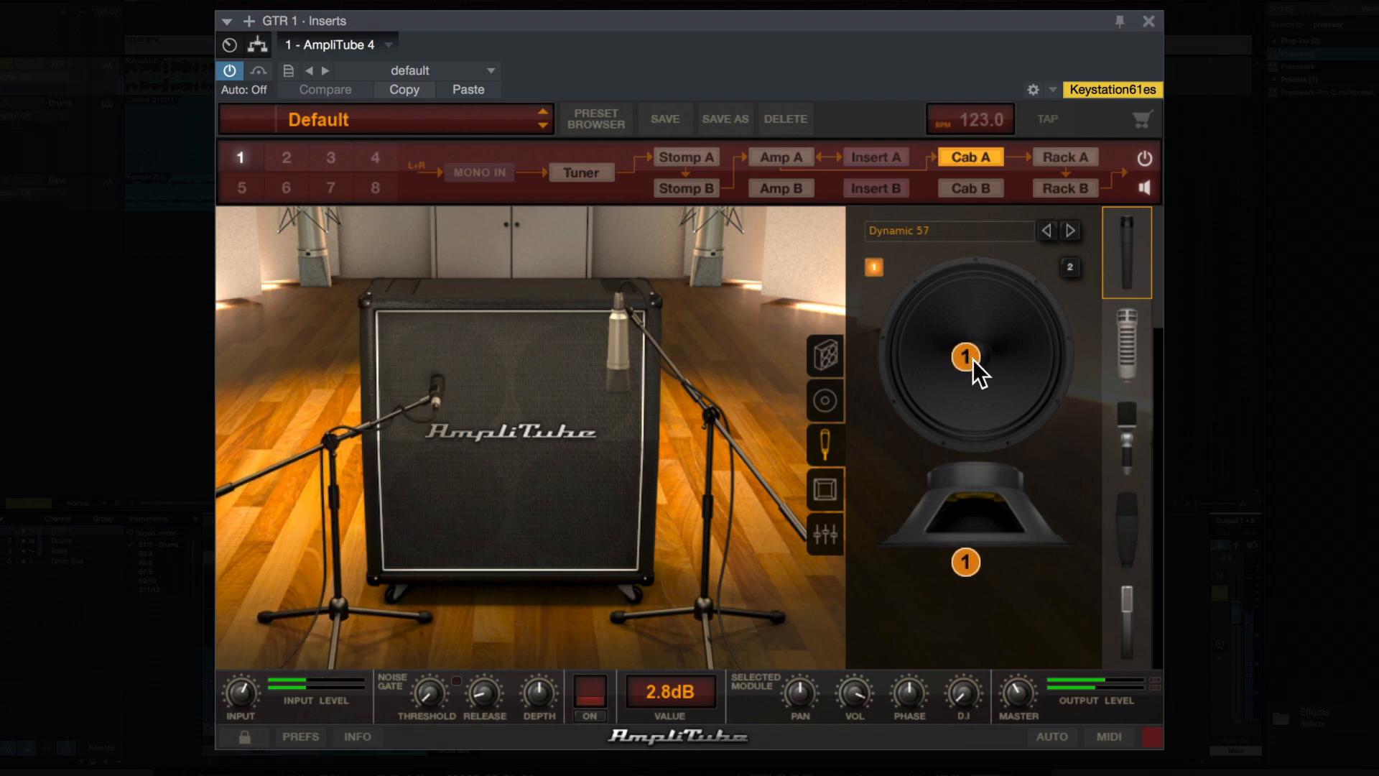
{"action": "mouse_move", "coordinate": [967, 561]}
{"action": "left_mouse_down"}
{"action": "mouse_move", "coordinate": [966, 605]}
{"action": "mouse_move", "coordinate": [941, 616]}
{"action": "mouse_move", "coordinate": [938, 552]}
{"action": "left_mouse_up"}
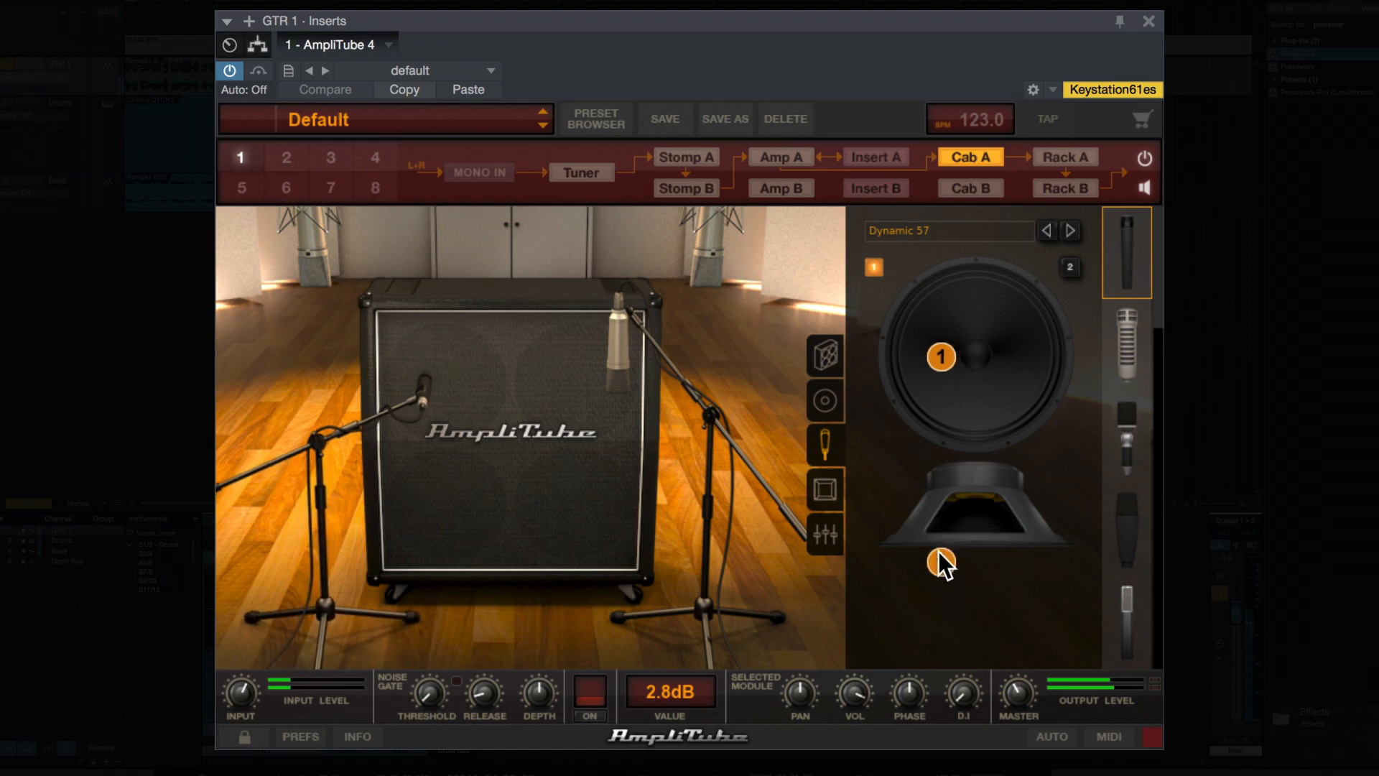
Check the room options, then raise the room microphone level in the cabinet mixer to -4.5 dB.
{"action": "left_click", "coordinate": [825, 489]}
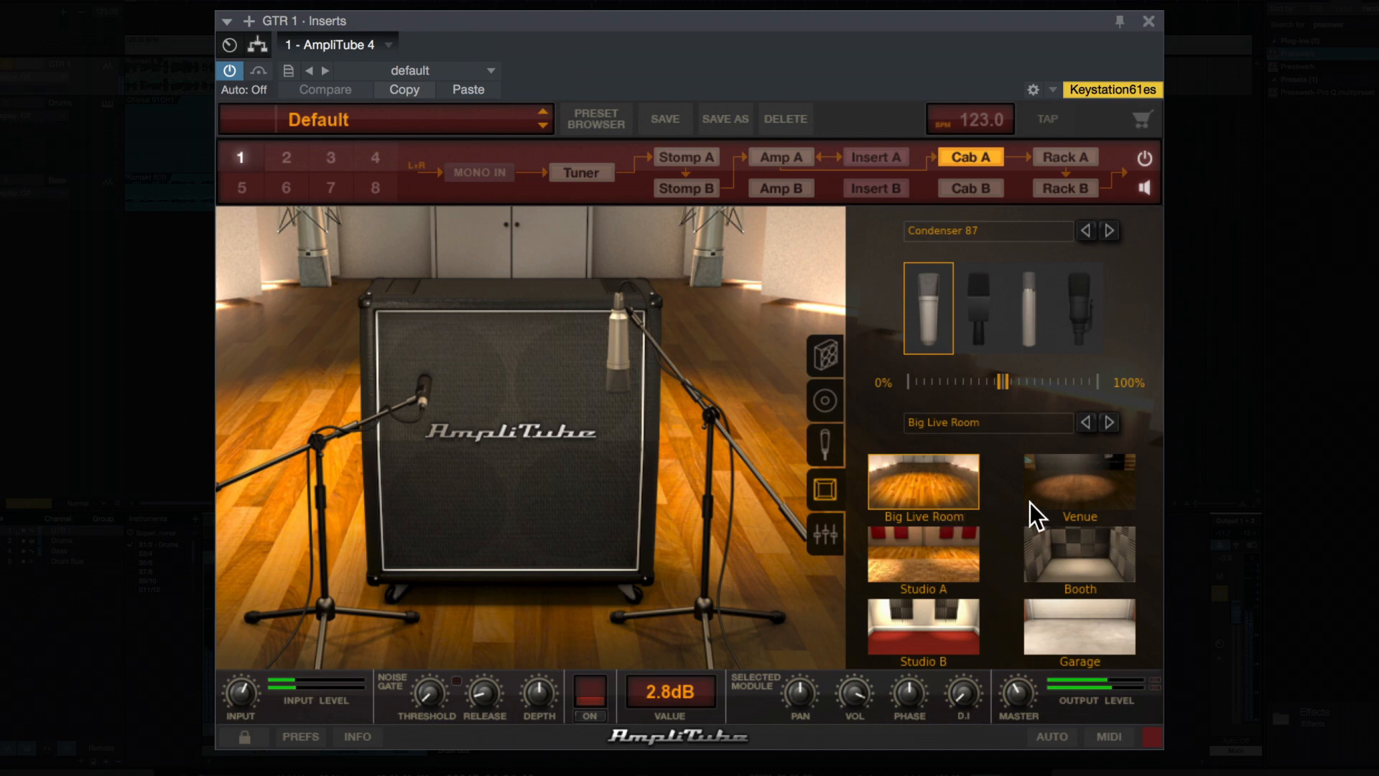
{"action": "left_click", "coordinate": [826, 532]}
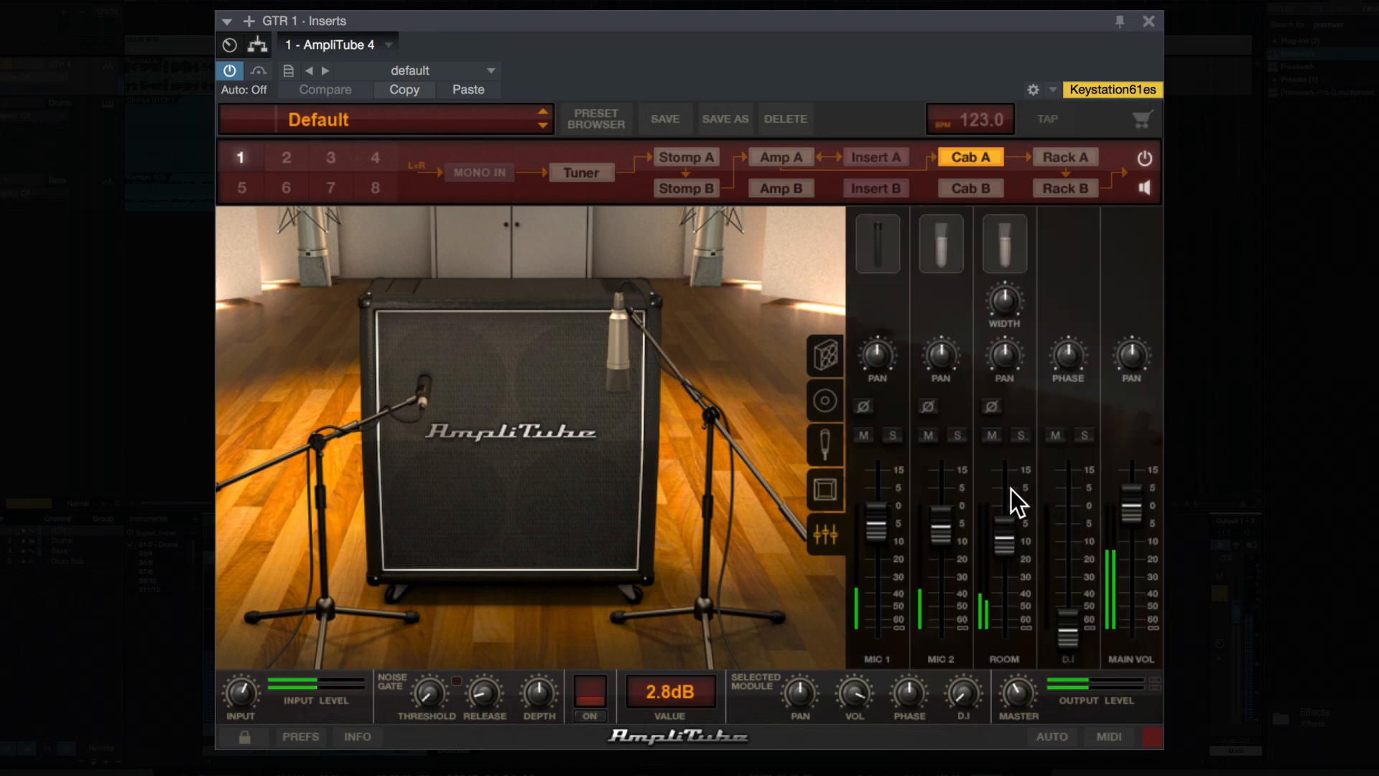
{"action": "left_click_drag", "start_coordinate": [1003, 540], "coordinate": [1007, 522]}
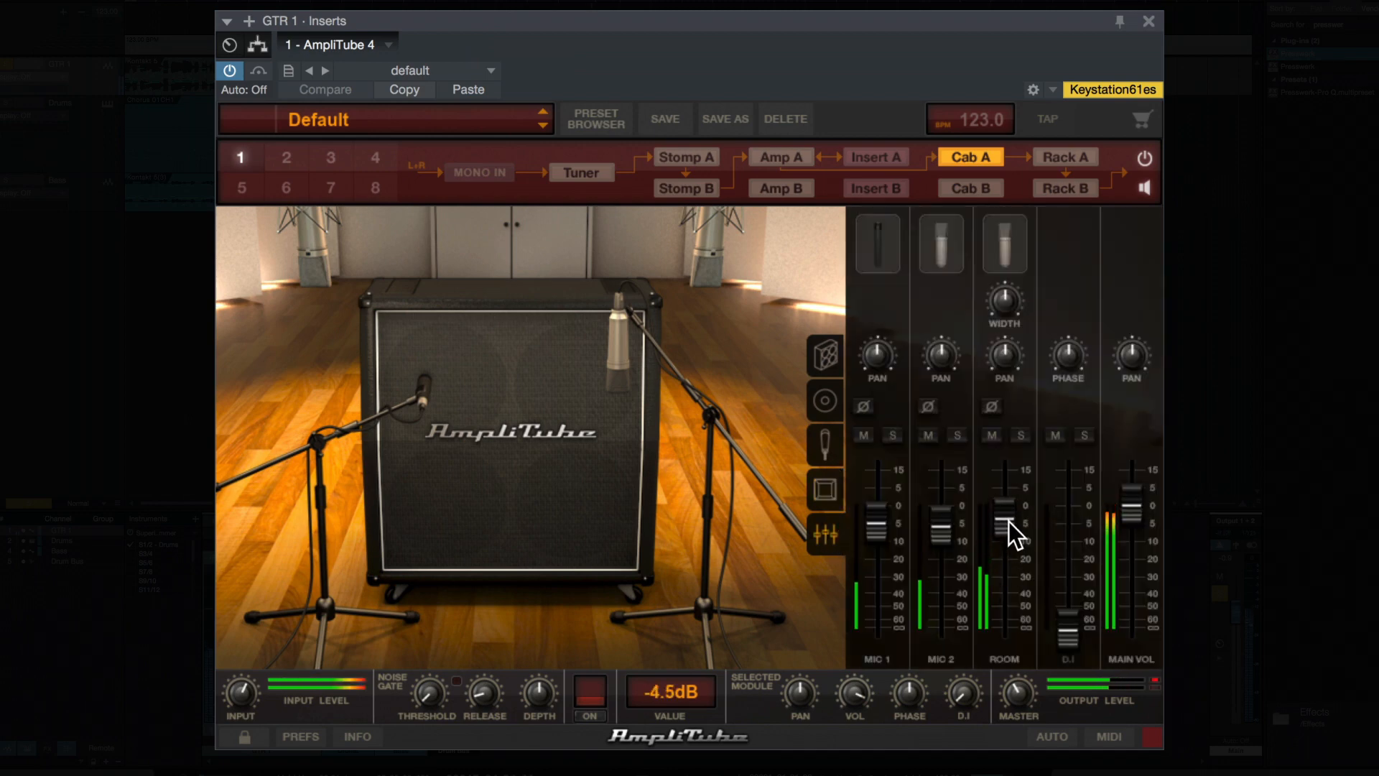
Return to the room settings and try the Venue, Studio A and Booth rooms in turn, ending on Booth.
{"action": "left_click", "coordinate": [826, 491]}
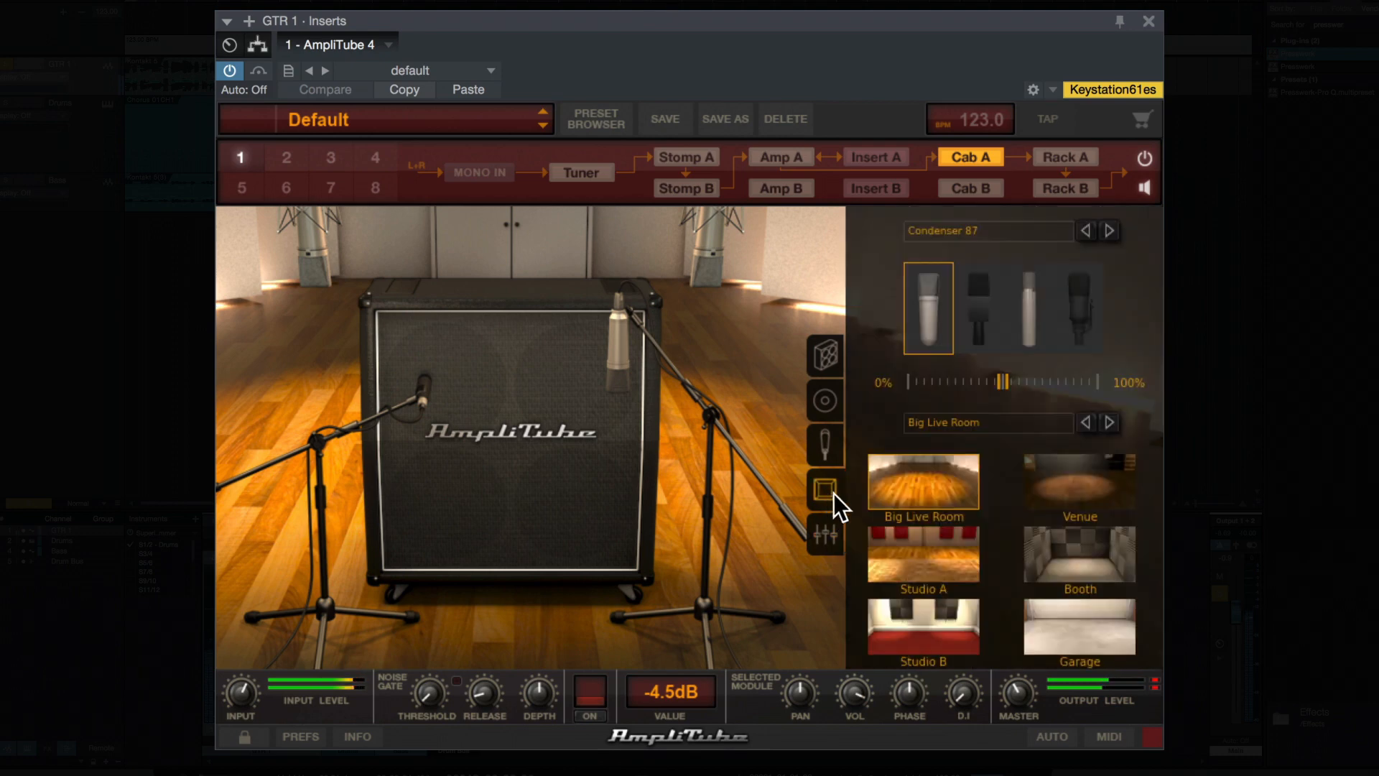
{"action": "left_click", "coordinate": [1104, 484]}
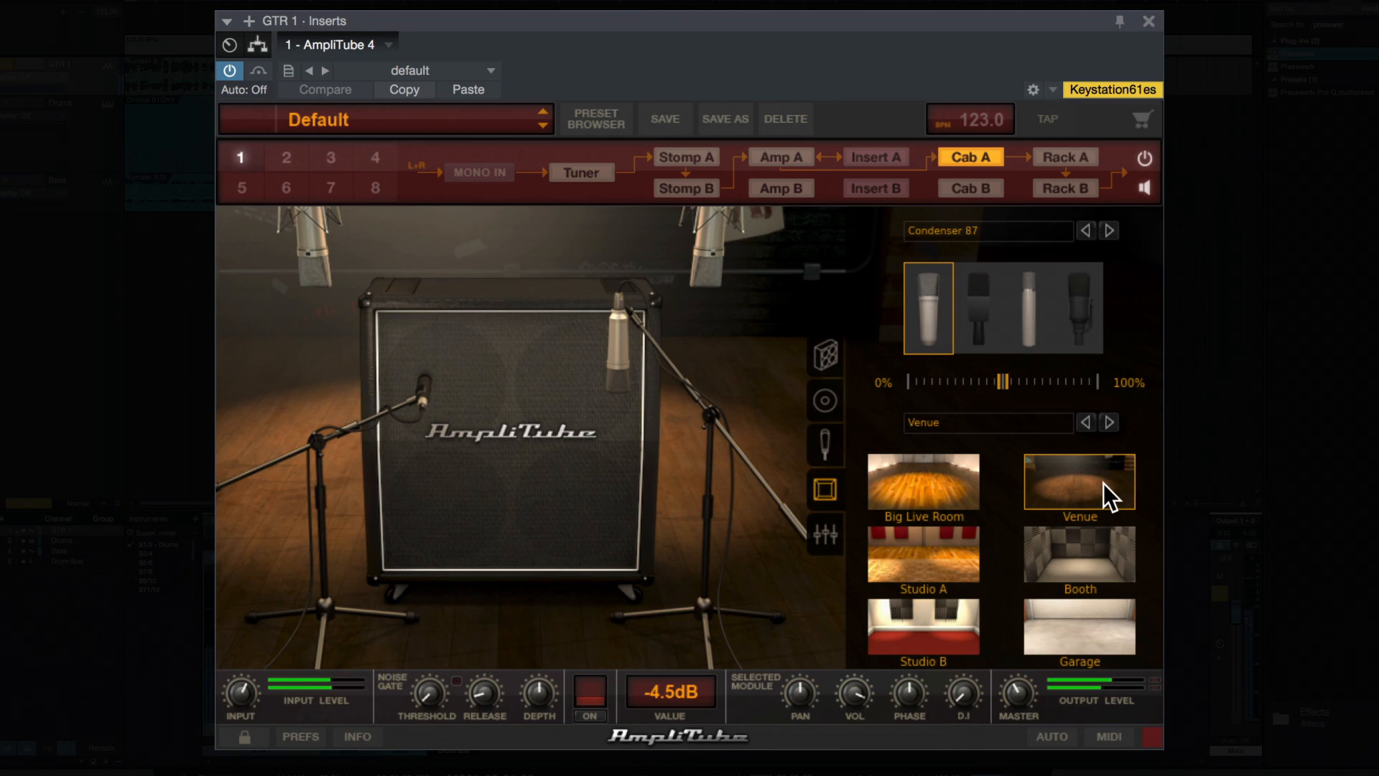
{"action": "left_click", "coordinate": [940, 544]}
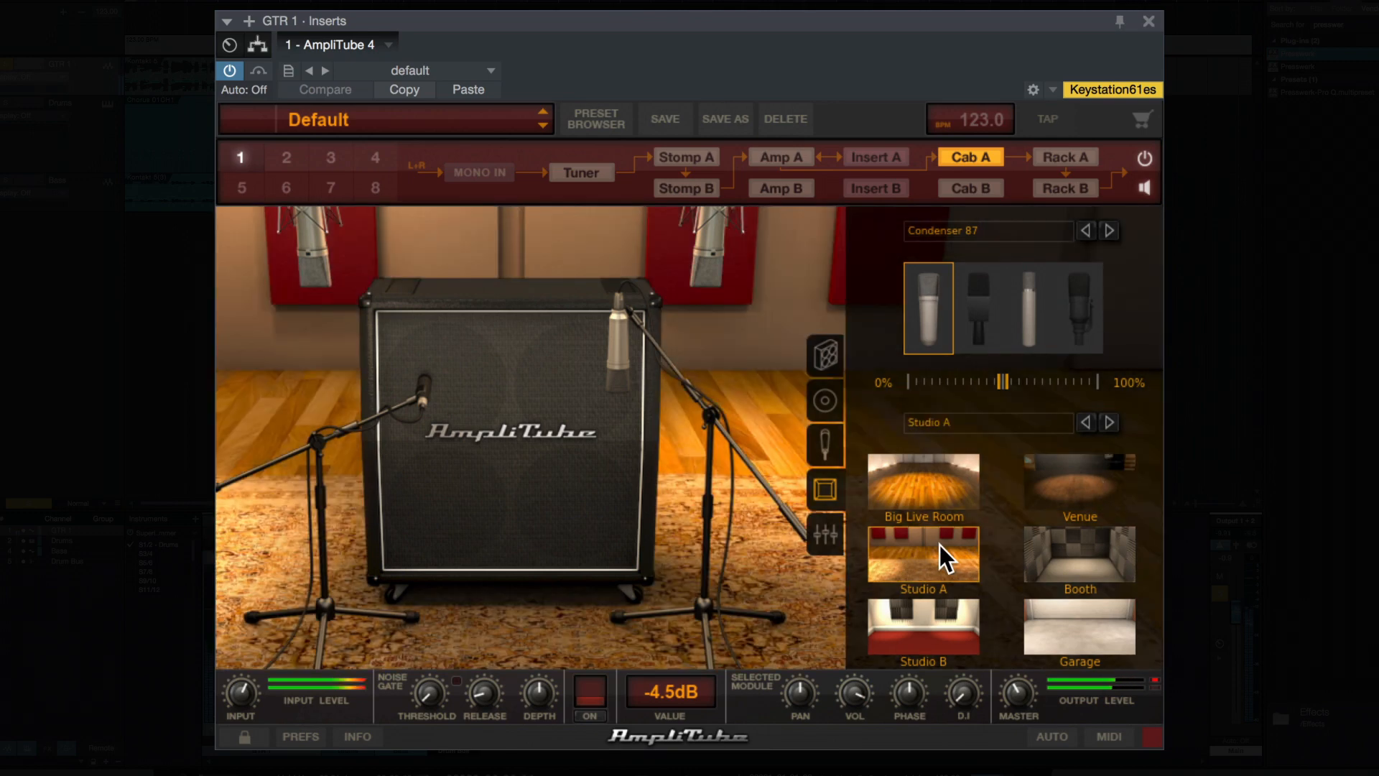
{"action": "left_click", "coordinate": [1079, 558]}
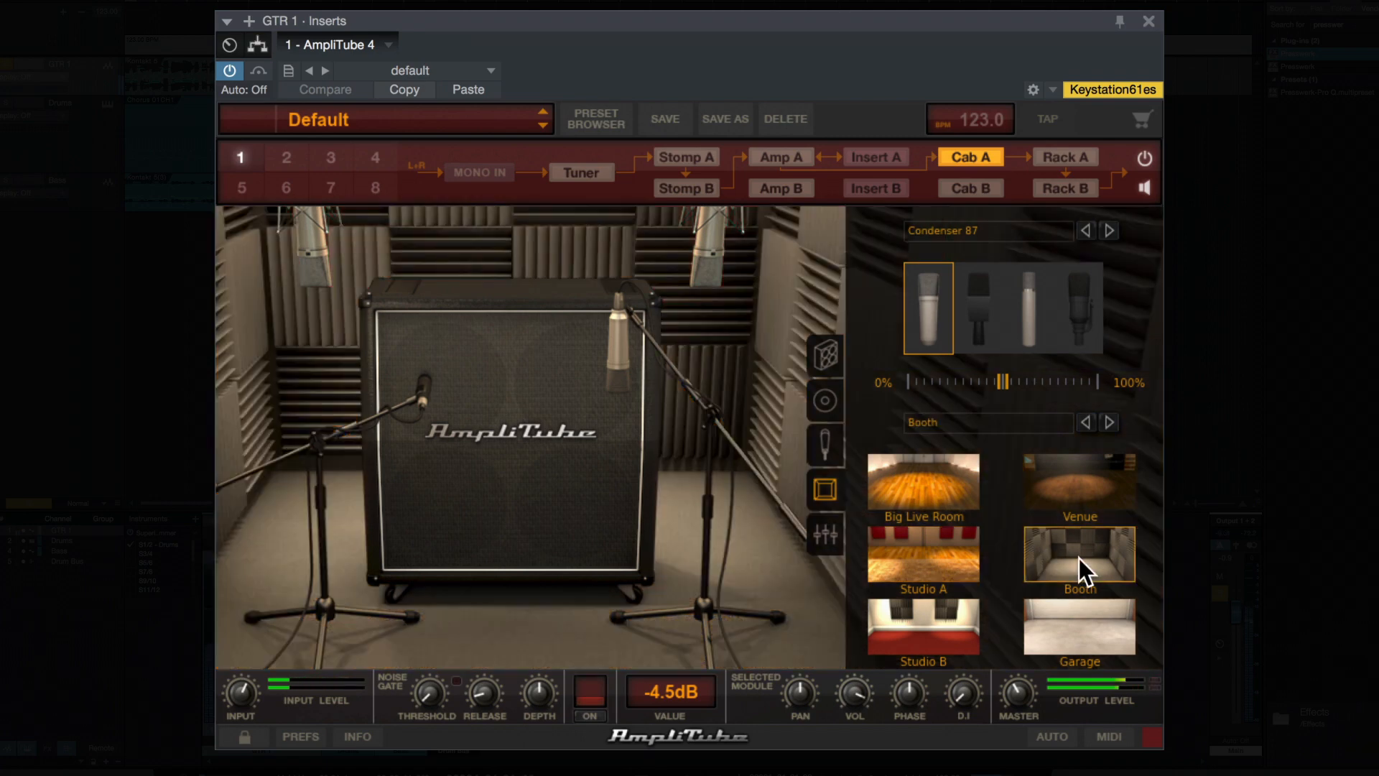
Try the Studio B and Garage rooms, and raise the room microphones' width to 100% in the cabinet mixer.
{"action": "left_click", "coordinate": [944, 622]}
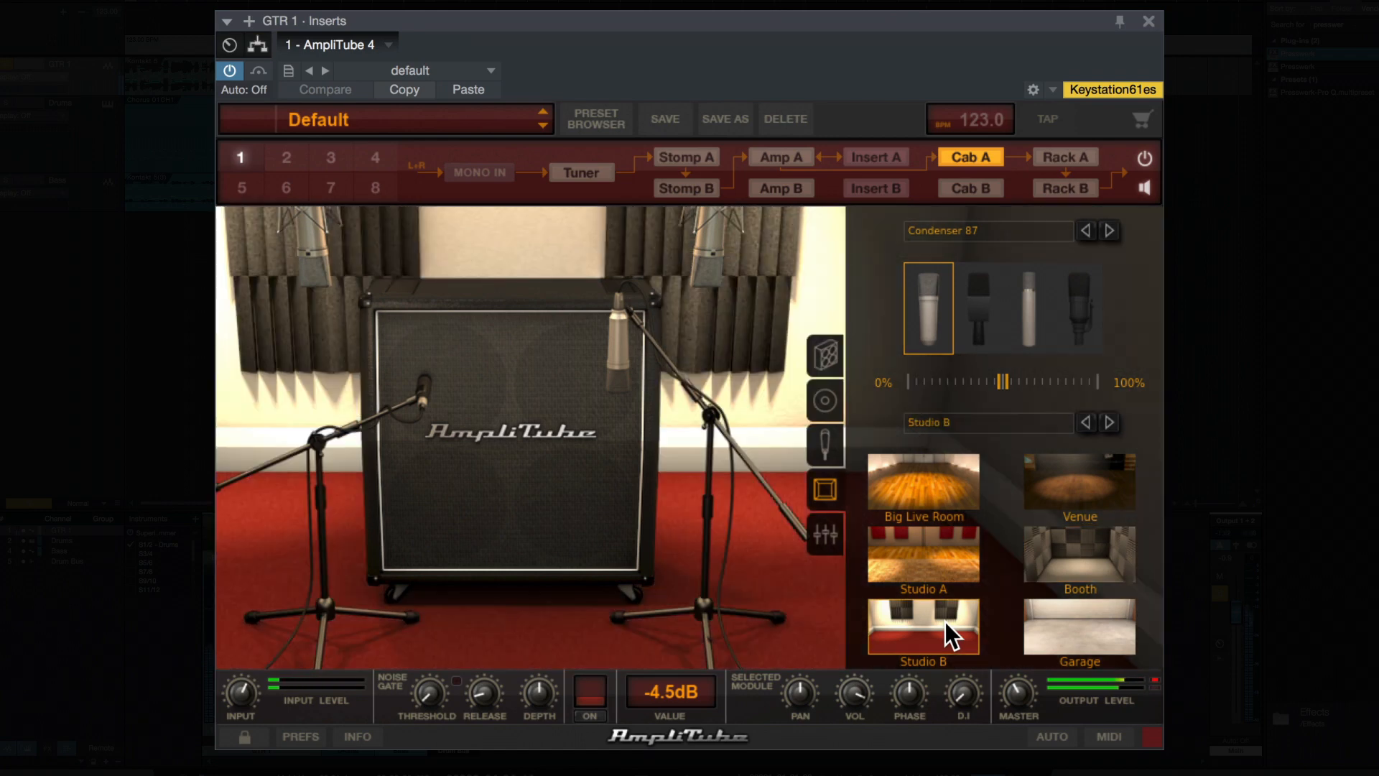
{"action": "left_click", "coordinate": [1105, 629]}
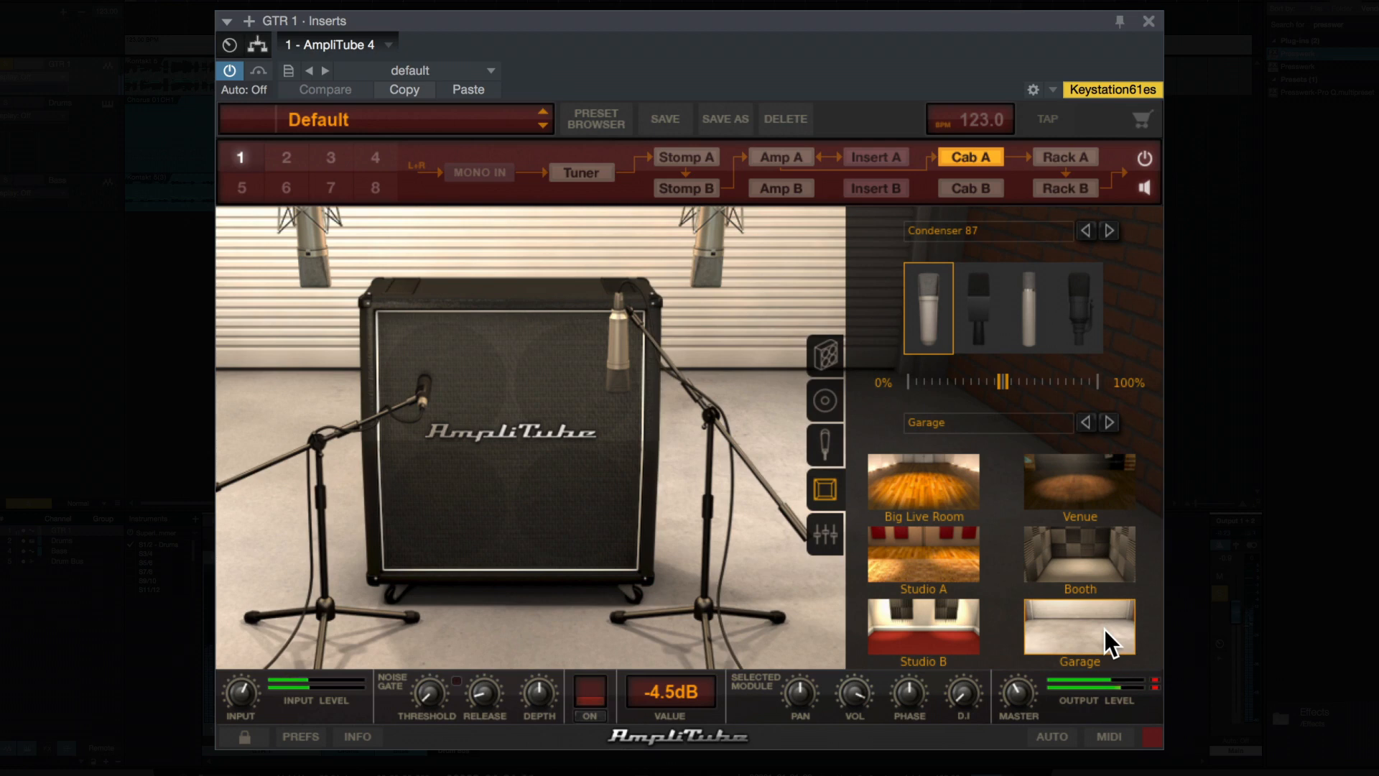
{"action": "left_click", "coordinate": [819, 534]}
{"action": "left_click_drag", "start_coordinate": [989, 294], "coordinate": [1038, 209]}
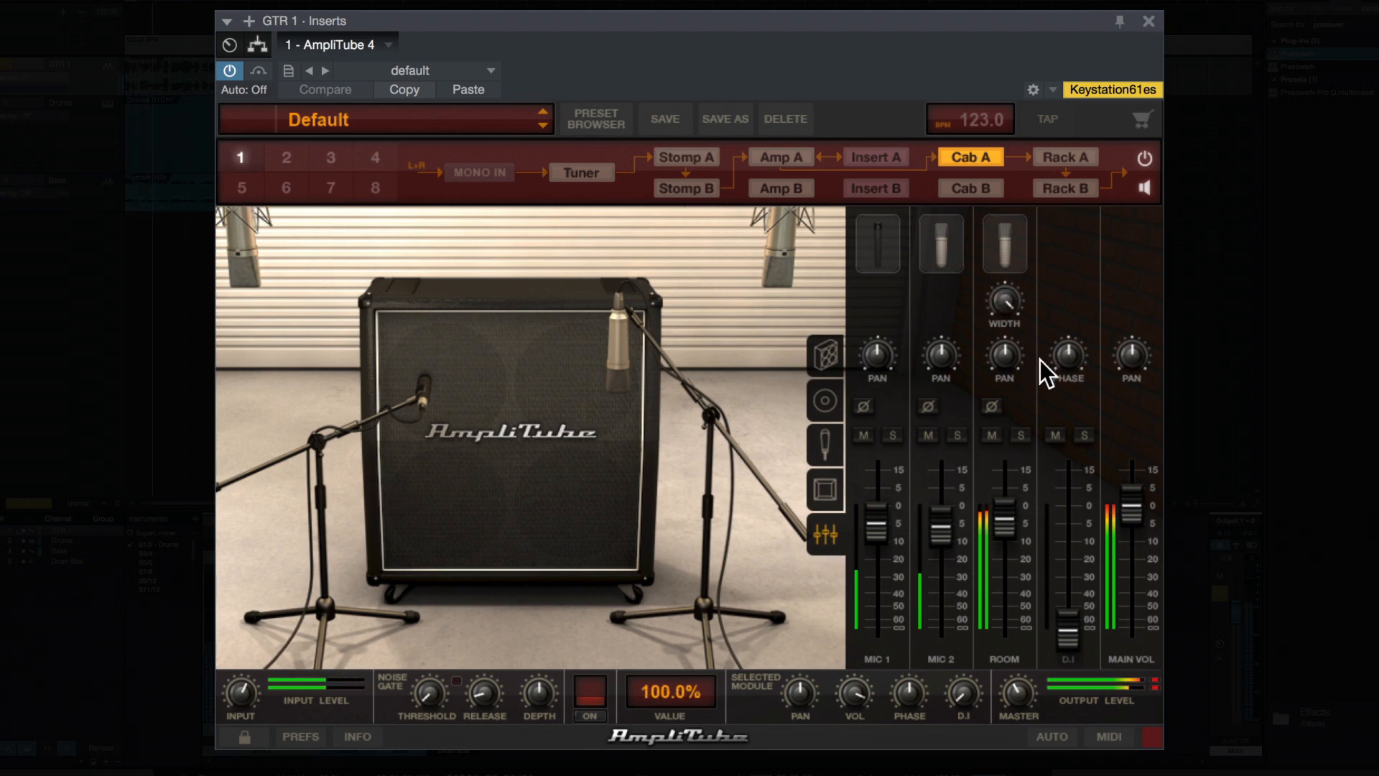
Return to the room settings and compare Studio B, Venue, Studio B again and Studio A, ending on Studio A.
{"action": "left_click", "coordinate": [828, 492]}
{"action": "left_click", "coordinate": [933, 625]}
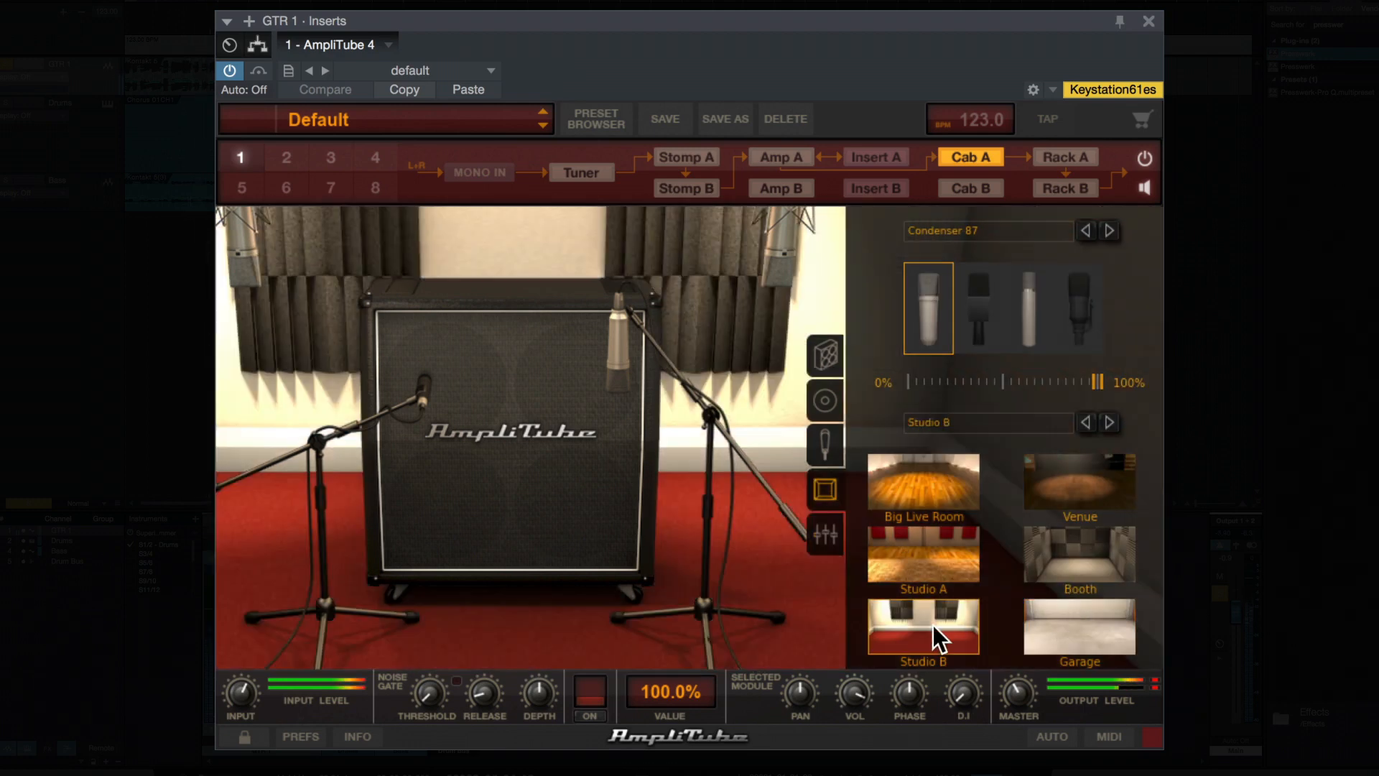
{"action": "left_click", "coordinate": [1109, 491]}
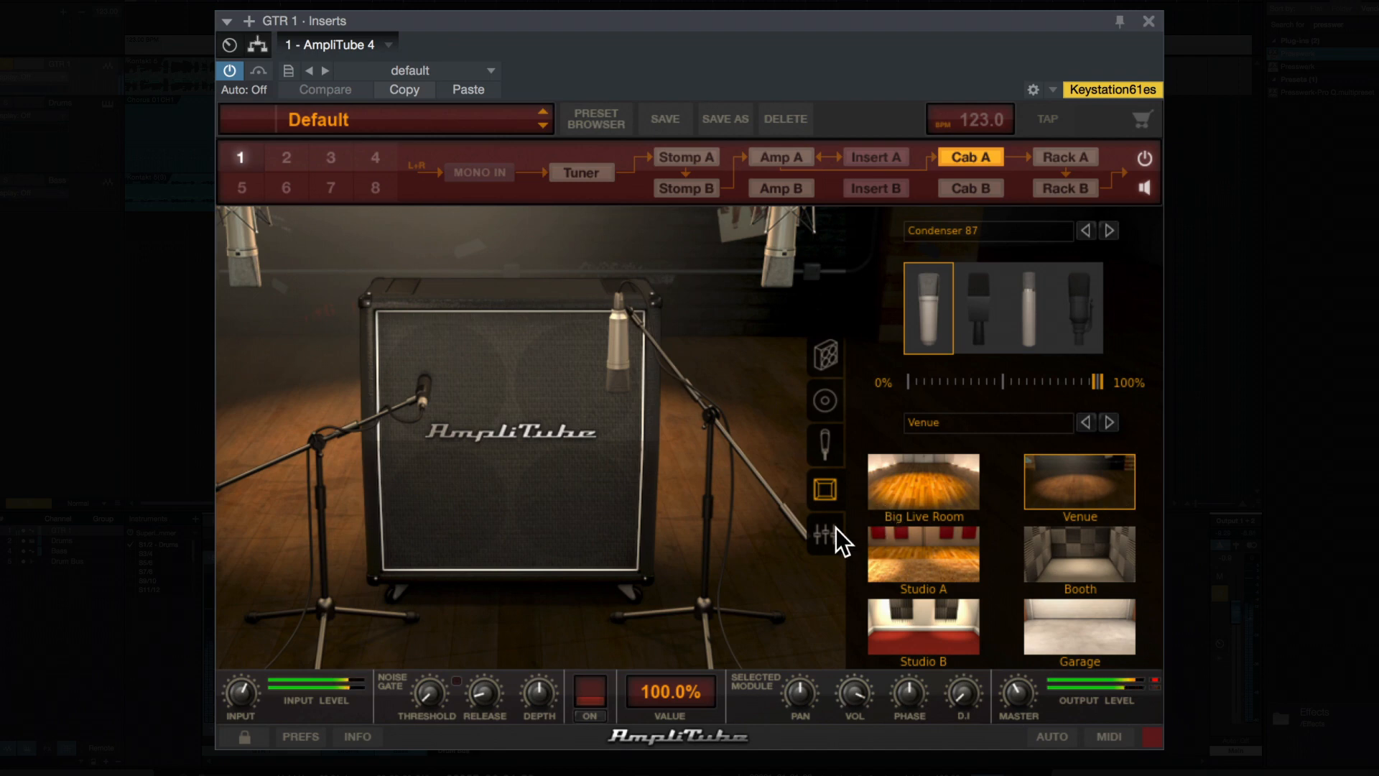
{"action": "left_click", "coordinate": [917, 637]}
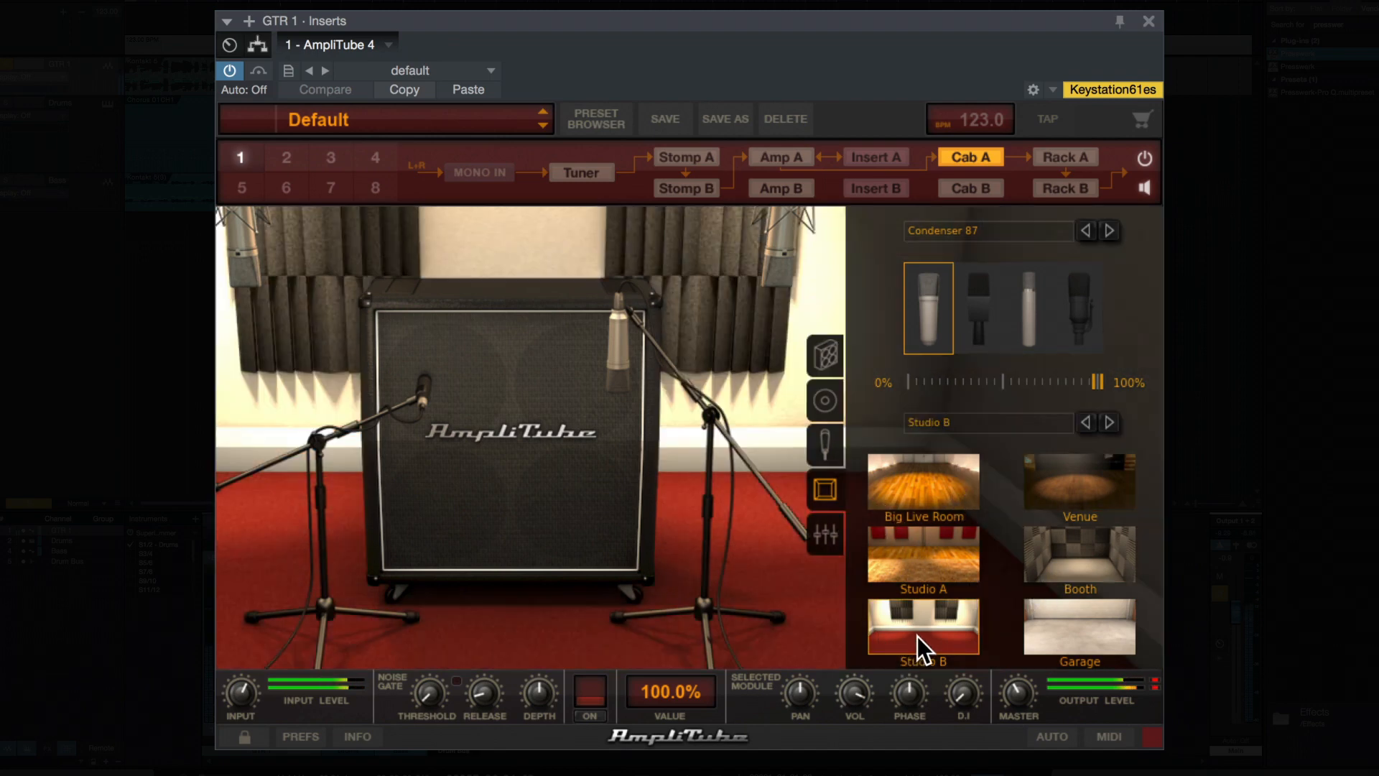
{"action": "left_click", "coordinate": [925, 553]}
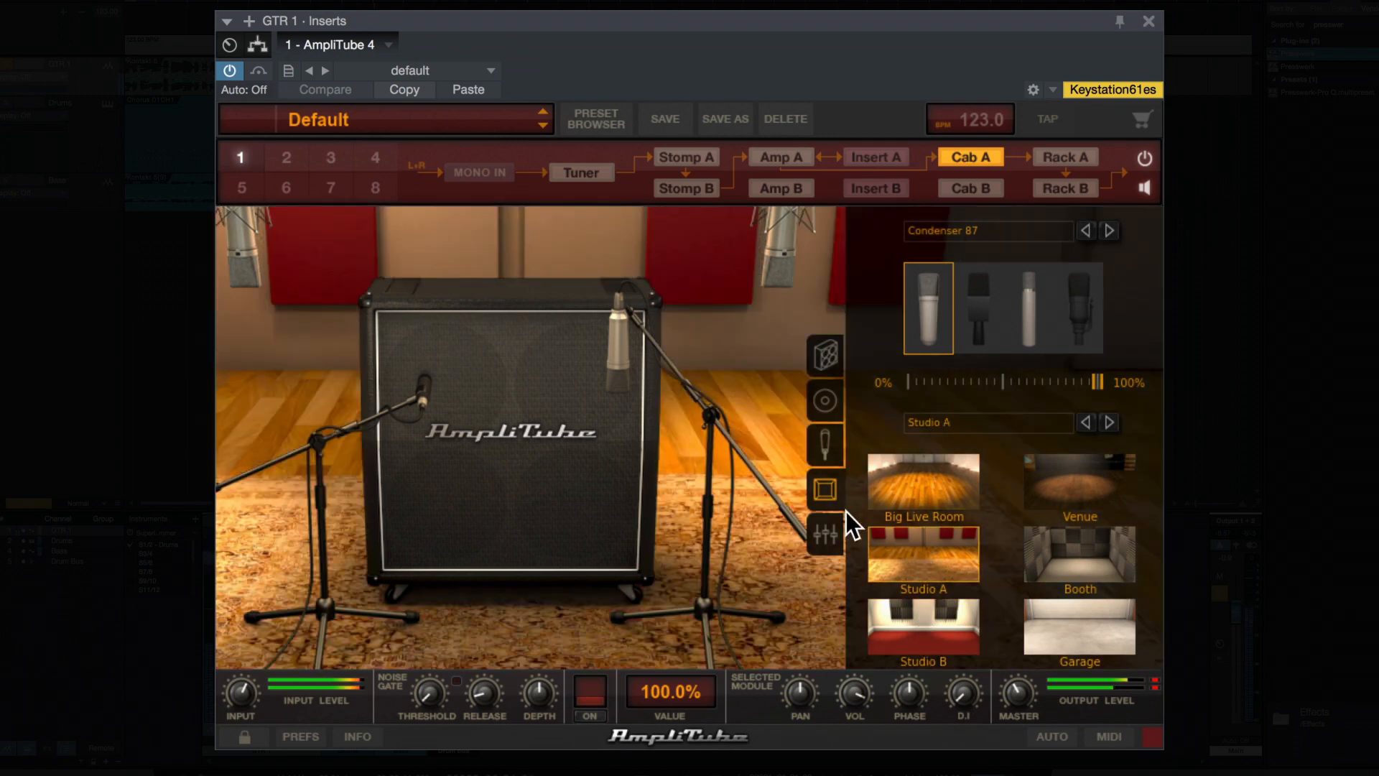
Lower the room microphone level to -12.7 dB in the cabinet mixer, and display the speaker settings.
{"action": "left_click", "coordinate": [825, 534]}
{"action": "left_click_drag", "start_coordinate": [992, 513], "coordinate": [999, 538]}
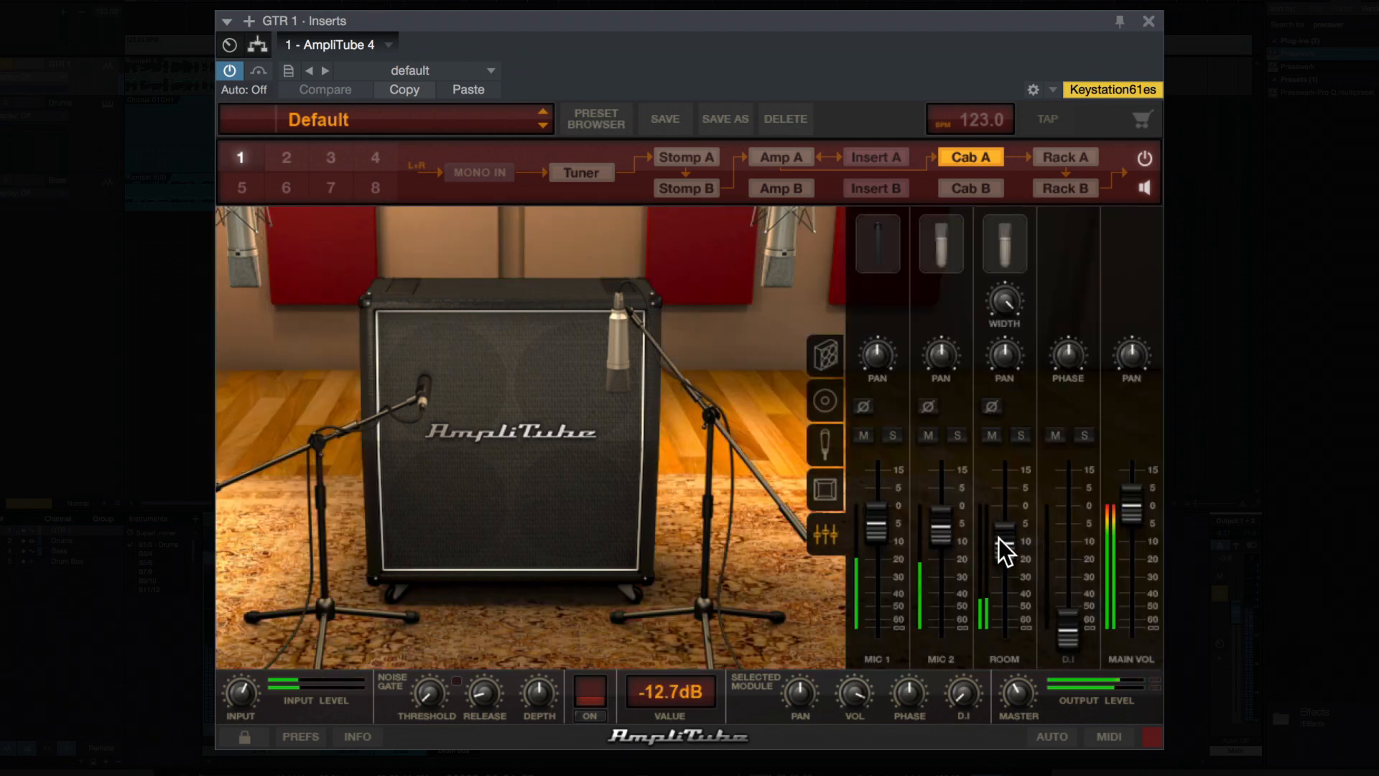
{"action": "left_click", "coordinate": [825, 400]}
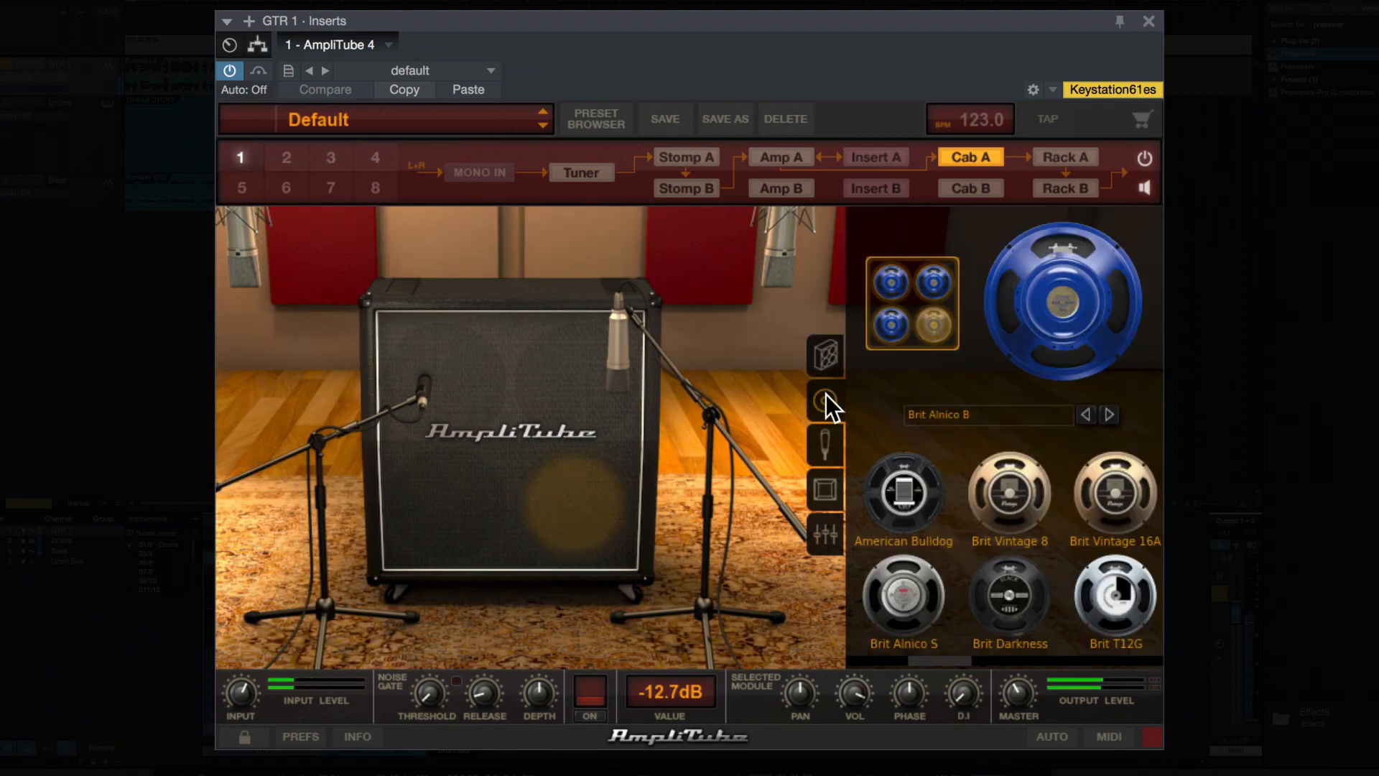
{"action": "left_click_drag", "start_coordinate": [771, 16], "coordinate": [769, 16]}
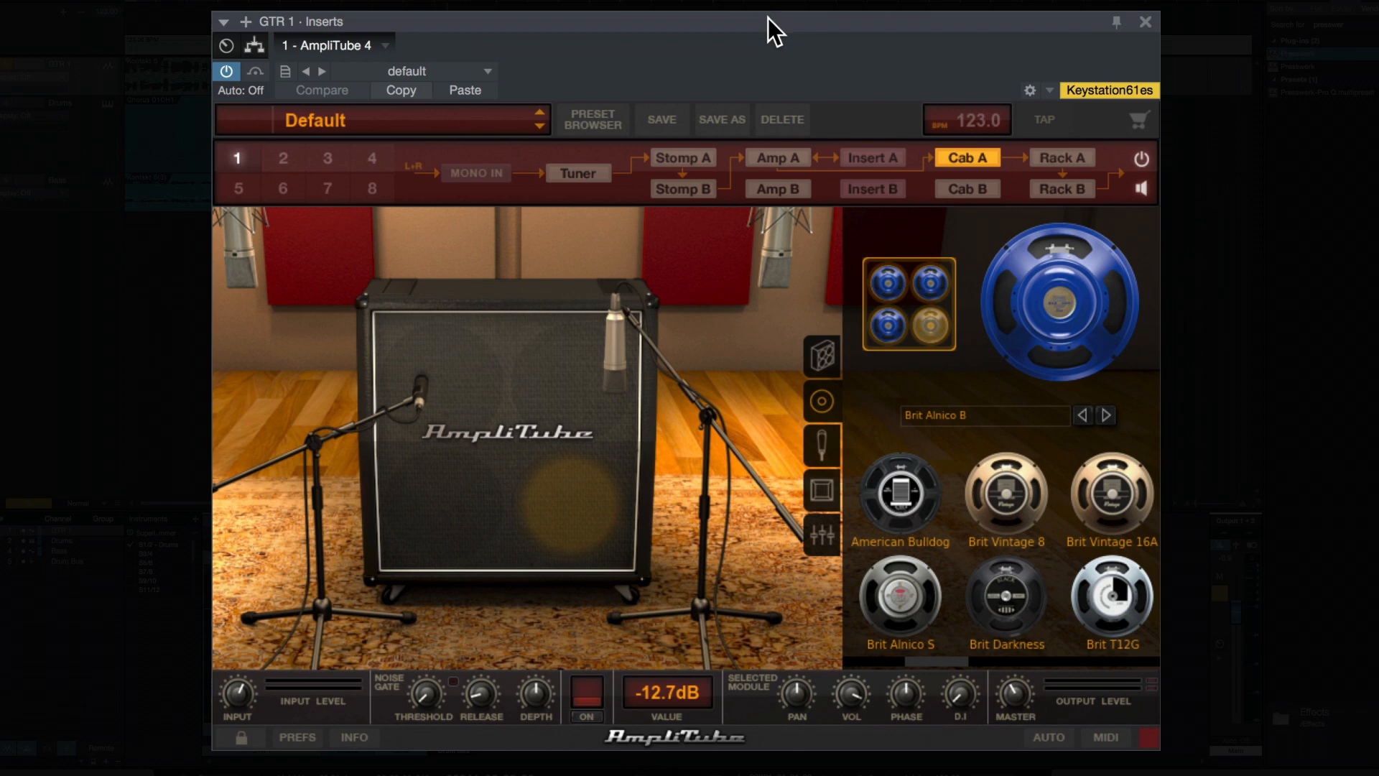
Paste the copied plug-in settings and set microphone 2 to None in the microphone settings.
{"action": "left_click", "coordinate": [833, 445]}
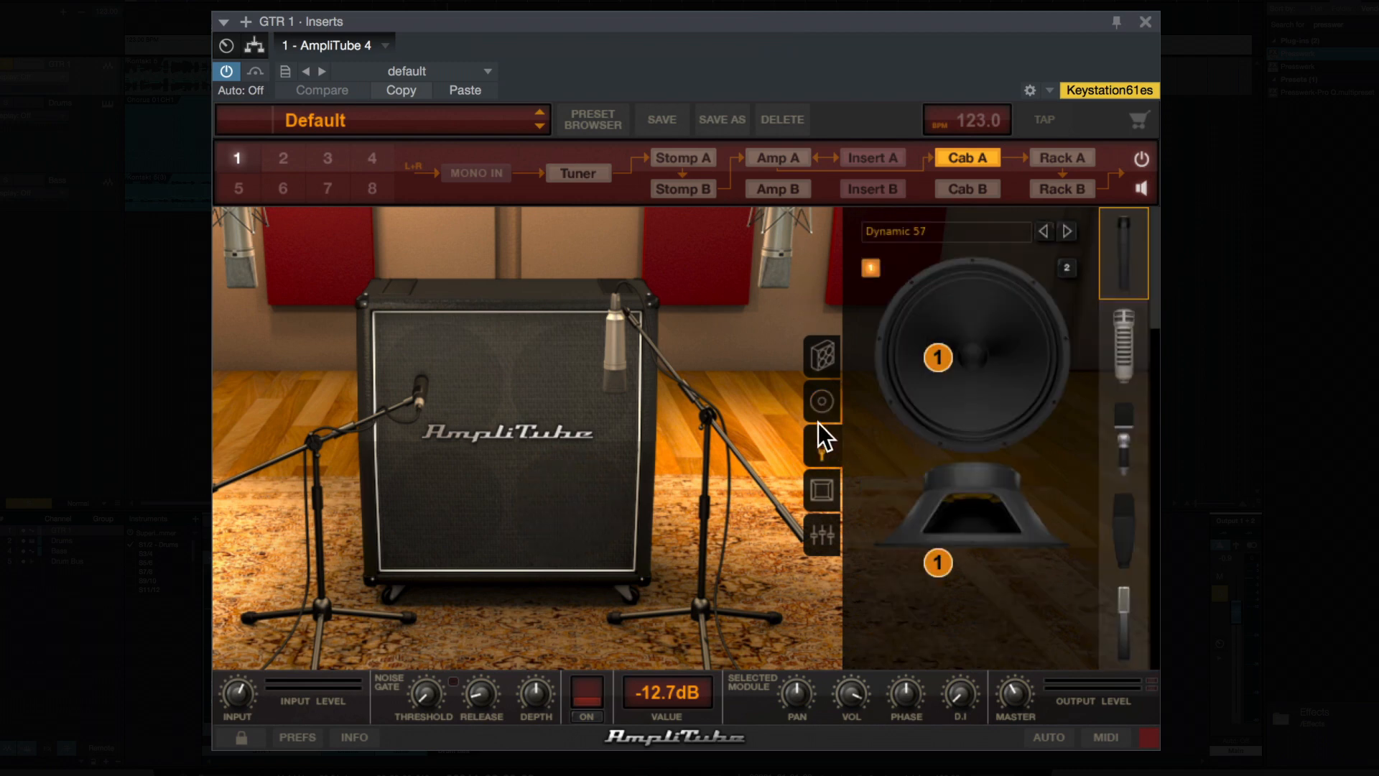
{"action": "left_click", "coordinate": [463, 92]}
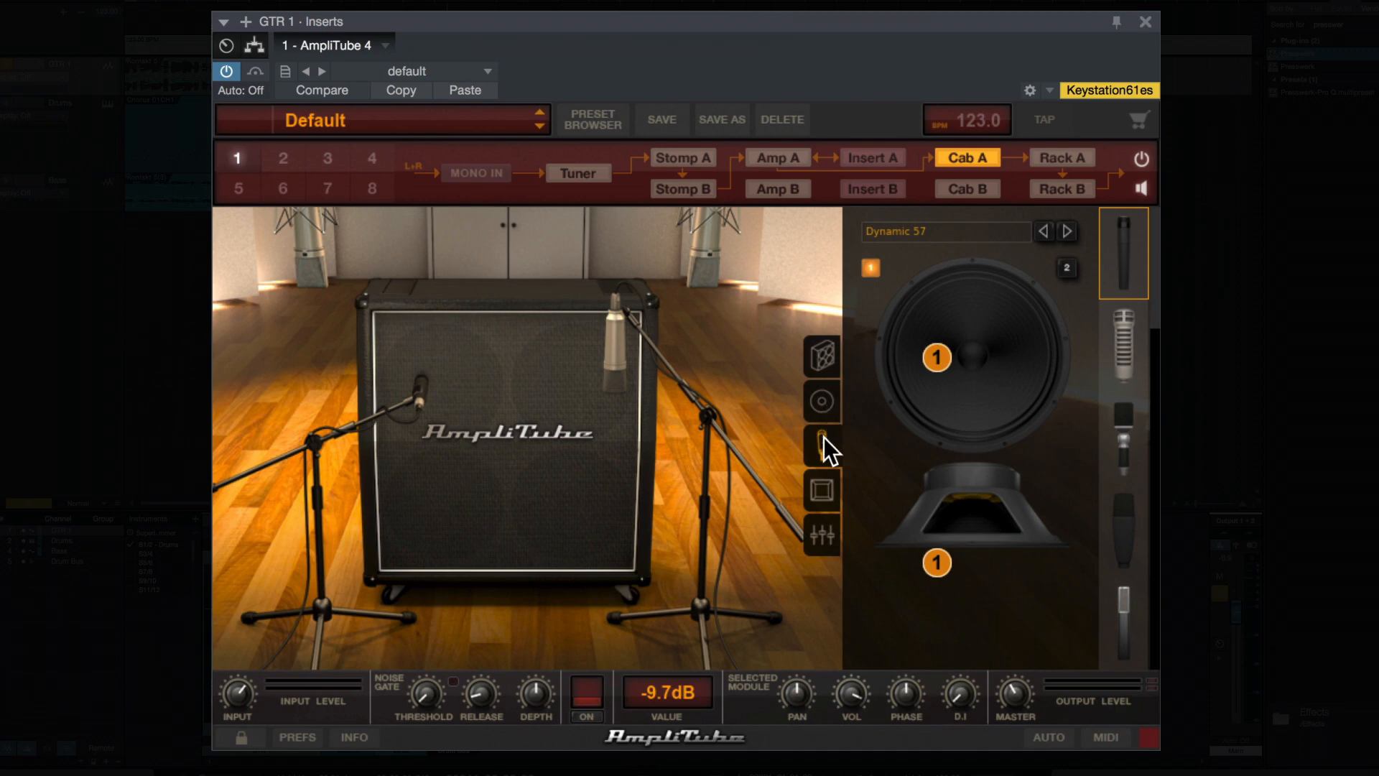
{"action": "left_click", "coordinate": [1073, 266]}
{"action": "left_click", "coordinate": [967, 236]}
{"action": "left_click", "coordinate": [1038, 255]}
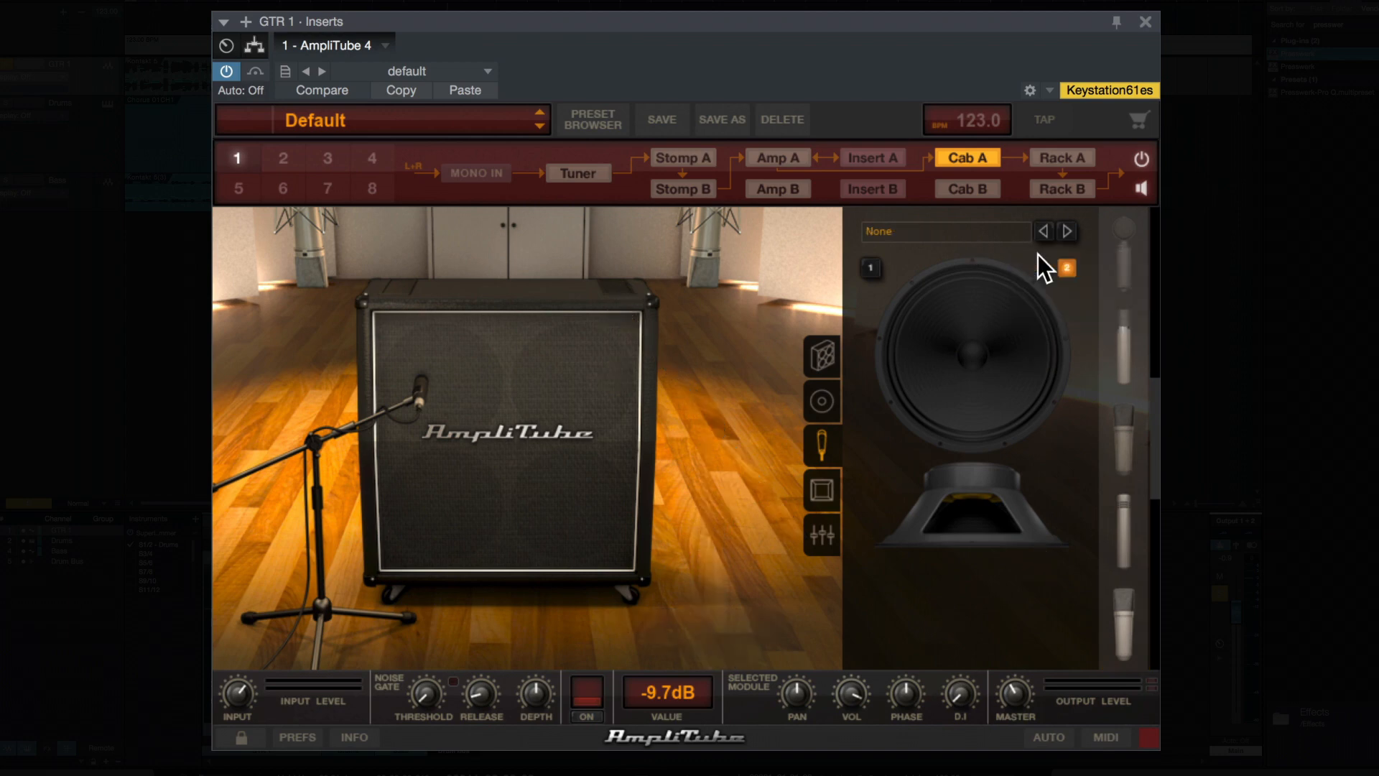
Move microphone 1 toward the cone's edge and gradually back inward, then pull it away from the cabinet and return it close.
{"action": "left_click", "coordinate": [875, 268]}
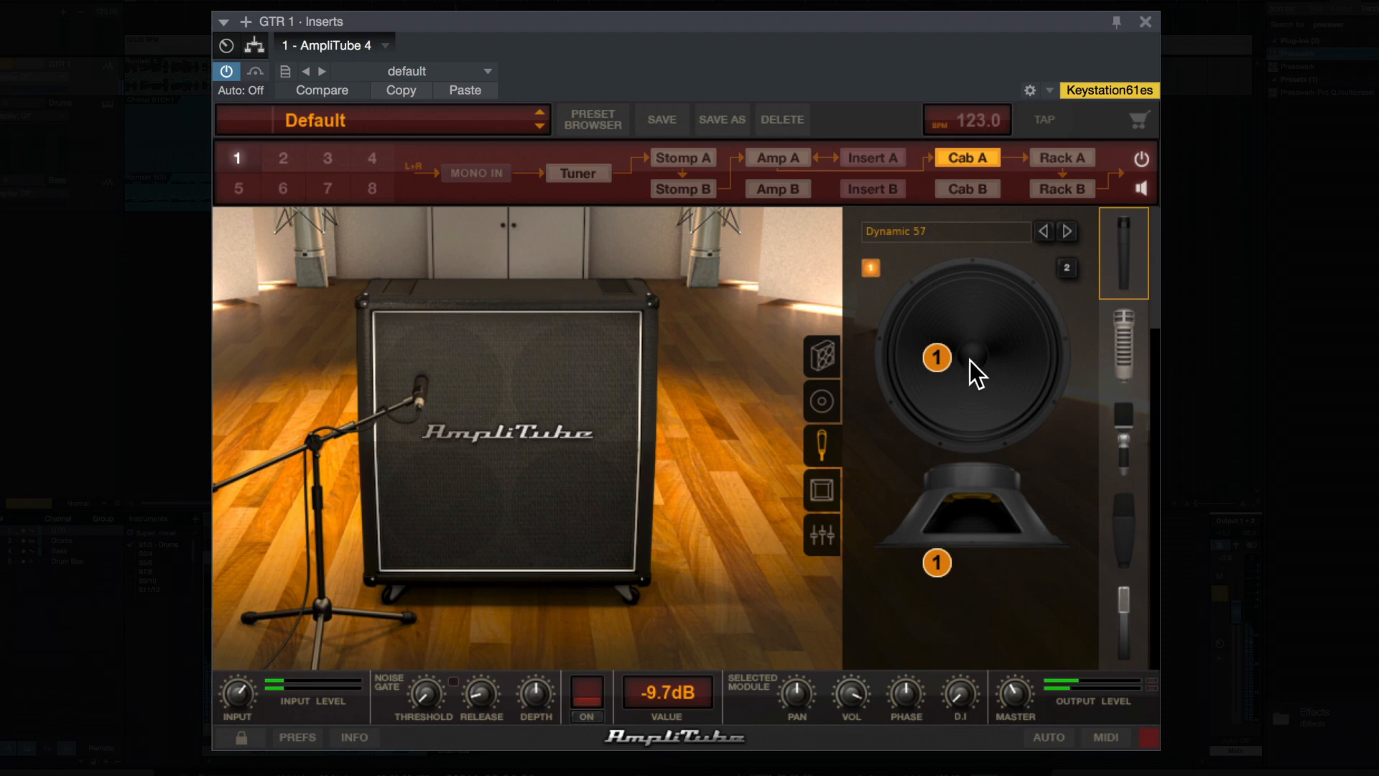
{"action": "mouse_move", "coordinate": [939, 356]}
{"action": "left_mouse_down"}
{"action": "mouse_move", "coordinate": [973, 356]}
{"action": "mouse_move", "coordinate": [907, 353]}
{"action": "left_mouse_up"}
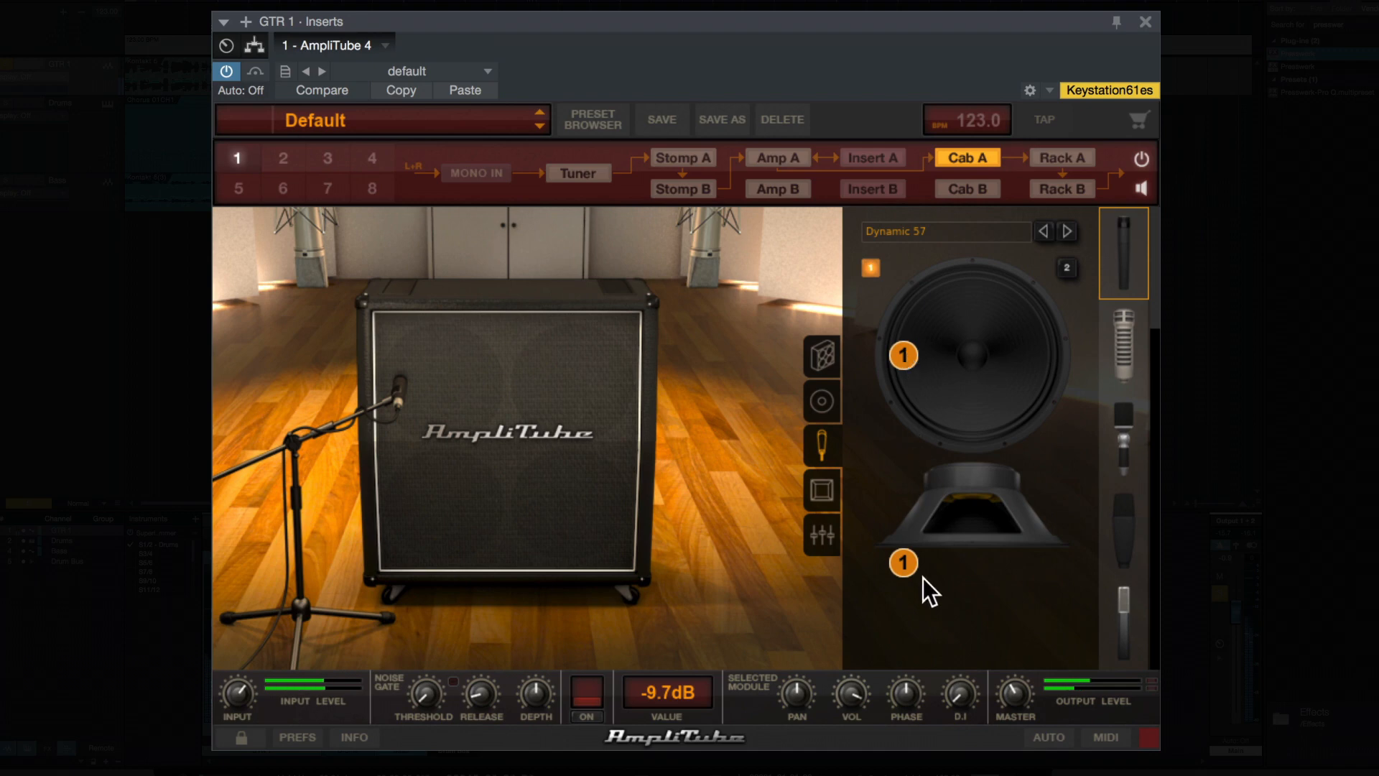
{"action": "left_click_drag", "start_coordinate": [902, 559], "coordinate": [909, 563]}
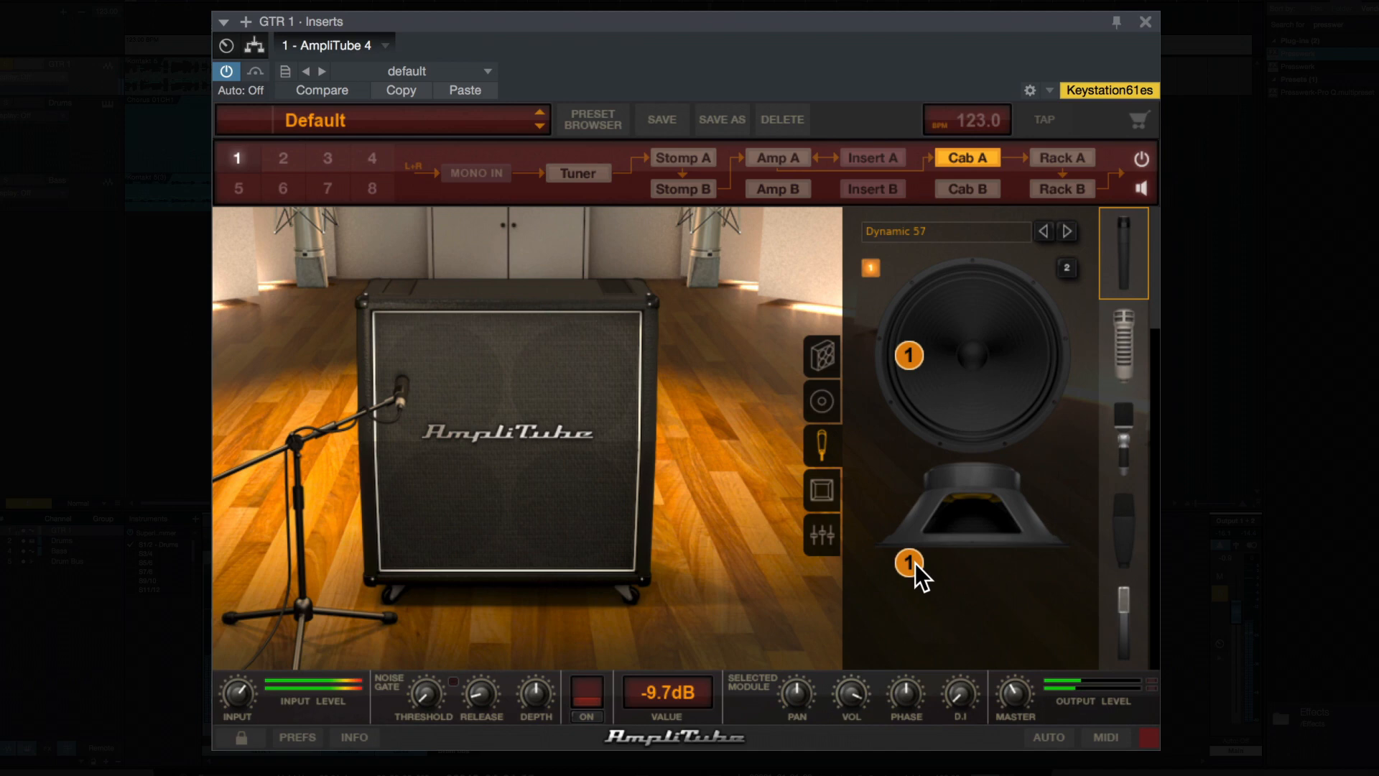
{"action": "left_click_drag", "start_coordinate": [915, 564], "coordinate": [925, 564]}
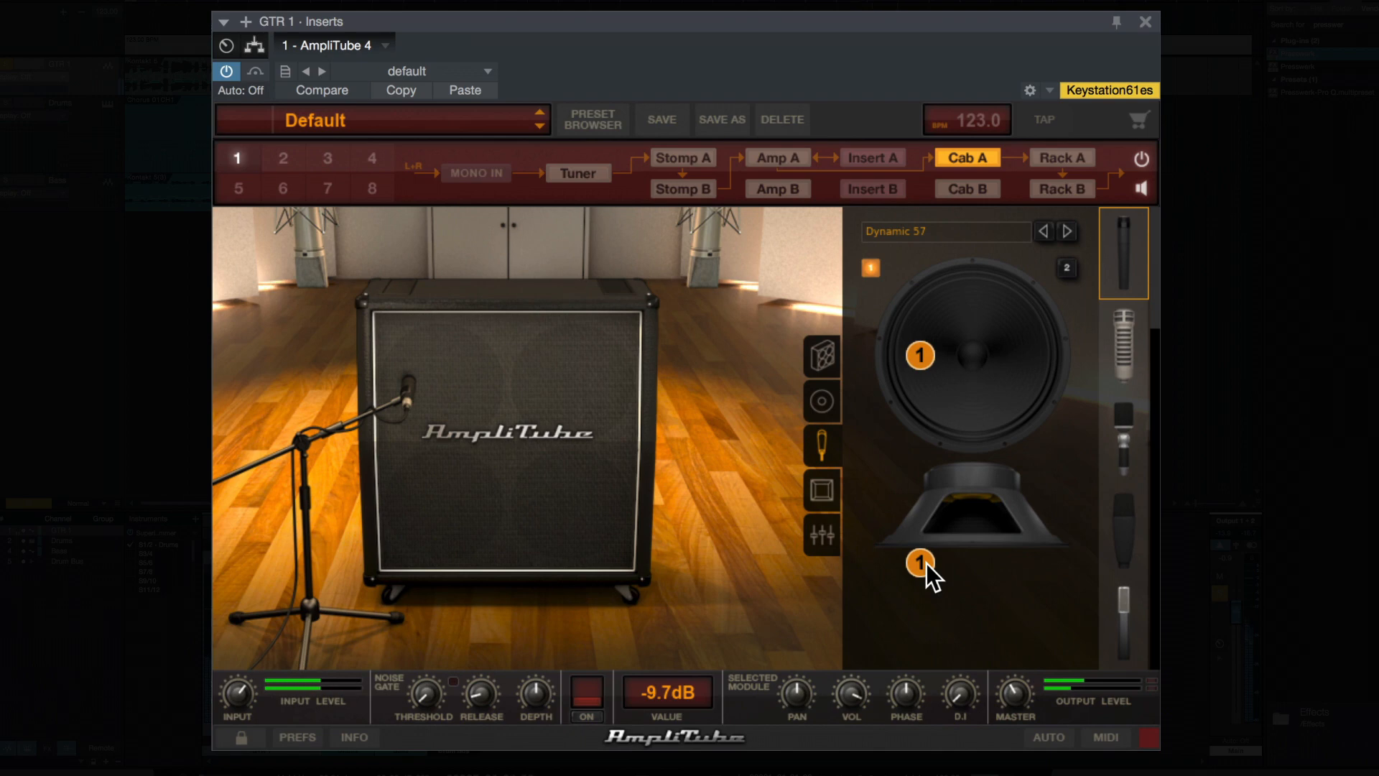
{"action": "mouse_move", "coordinate": [927, 563]}
{"action": "left_mouse_down"}
{"action": "mouse_move", "coordinate": [946, 593]}
{"action": "mouse_move", "coordinate": [940, 622]}
{"action": "mouse_move", "coordinate": [967, 625]}
{"action": "mouse_move", "coordinate": [924, 625]}
{"action": "mouse_move", "coordinate": [944, 614]}
{"action": "left_mouse_up"}
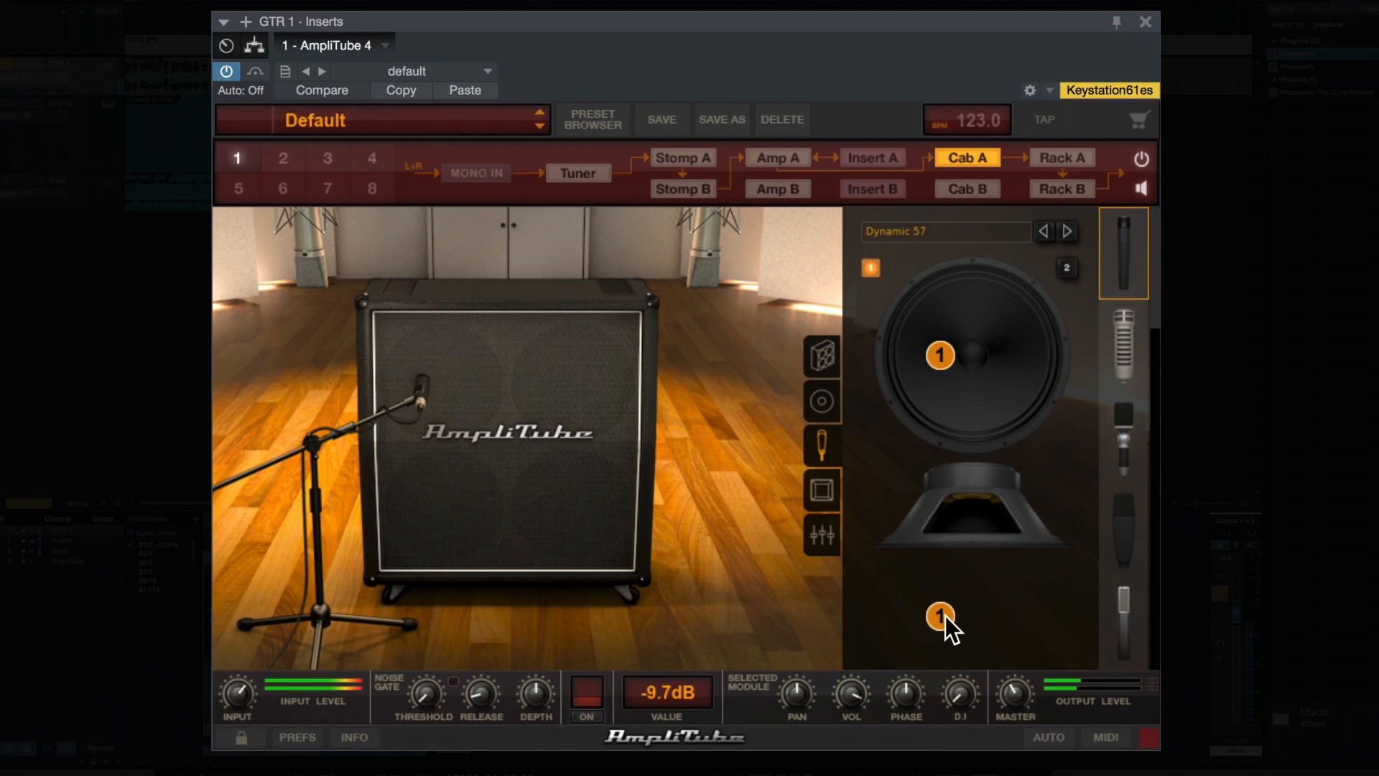
{"action": "left_click_drag", "start_coordinate": [945, 616], "coordinate": [942, 561]}
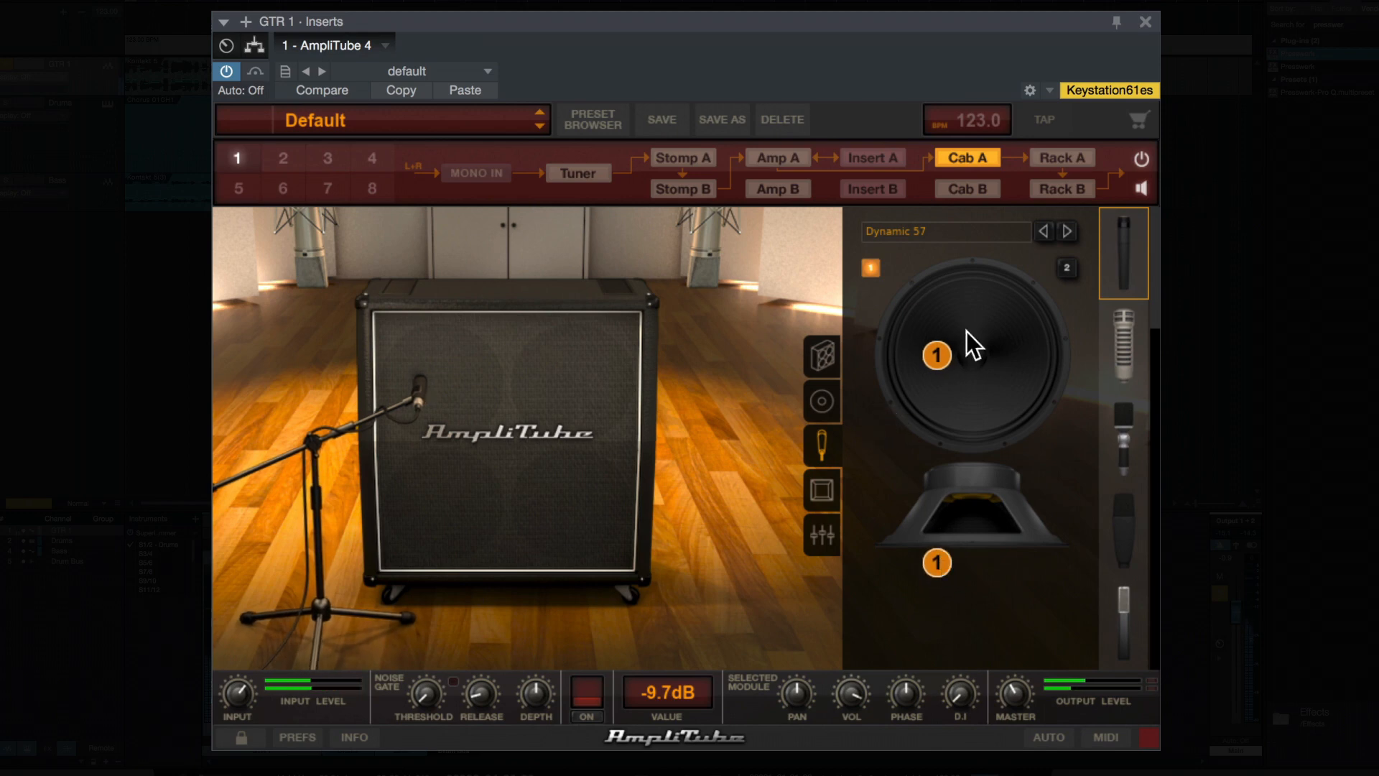
Set microphone 2 to the Condenser 87 model.
{"action": "left_click", "coordinate": [1063, 269]}
{"action": "left_click", "coordinate": [961, 229]}
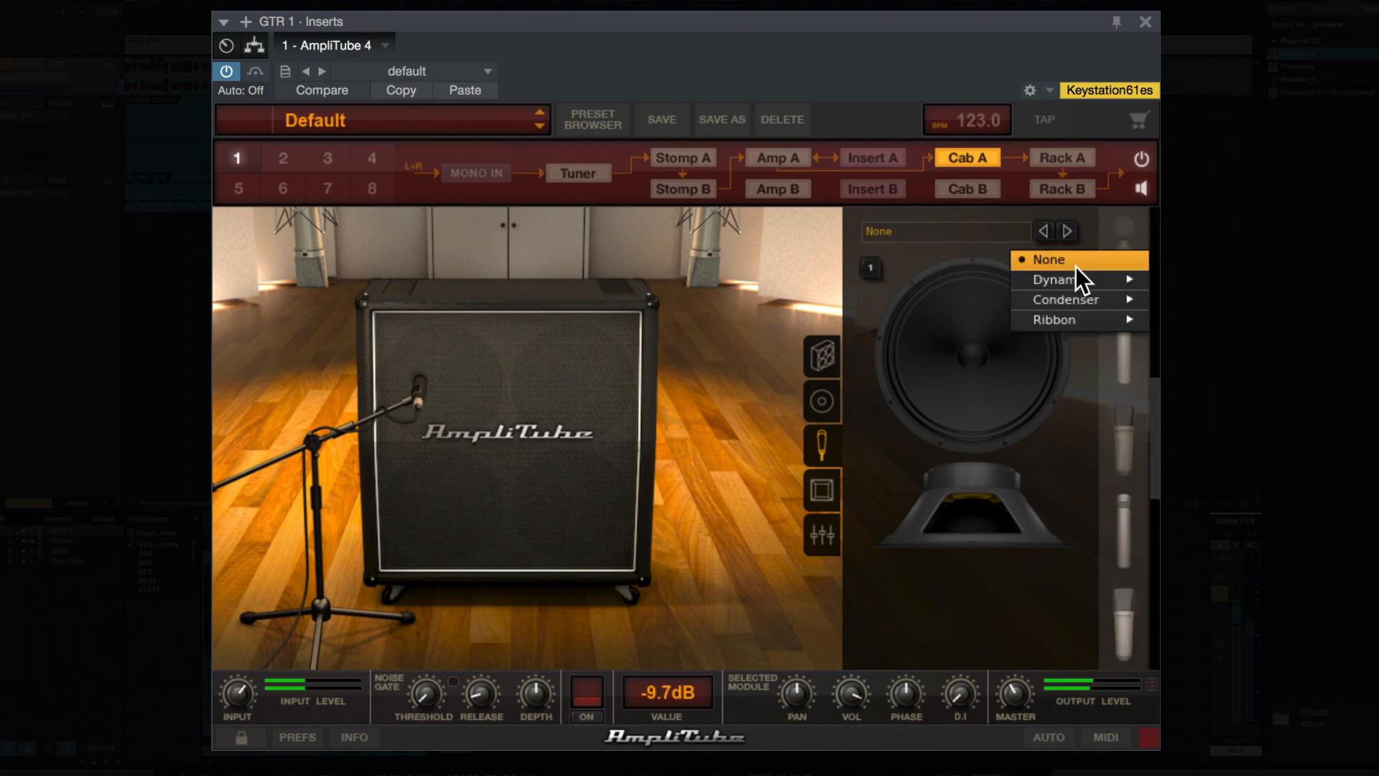
{"action": "mouse_move", "coordinate": [1086, 294]}
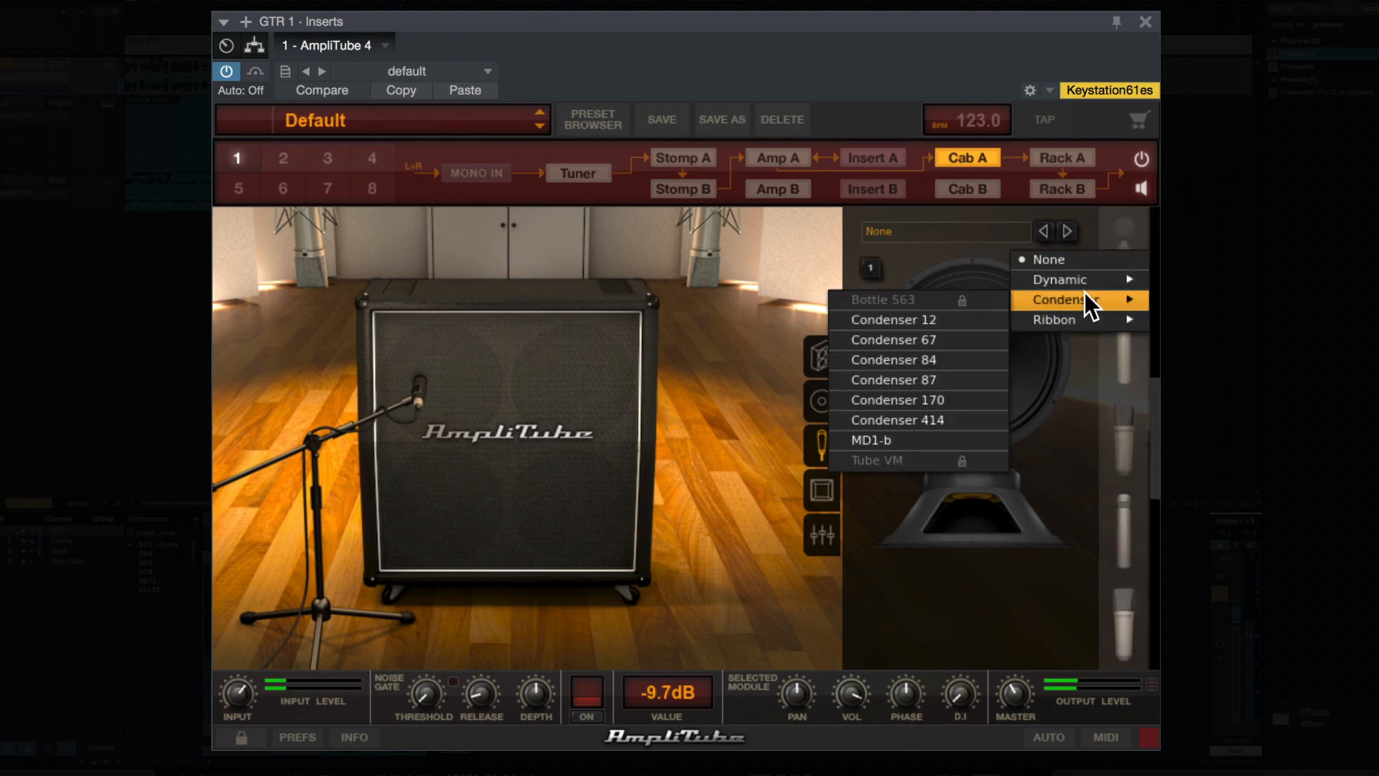
{"action": "left_click", "coordinate": [948, 377]}
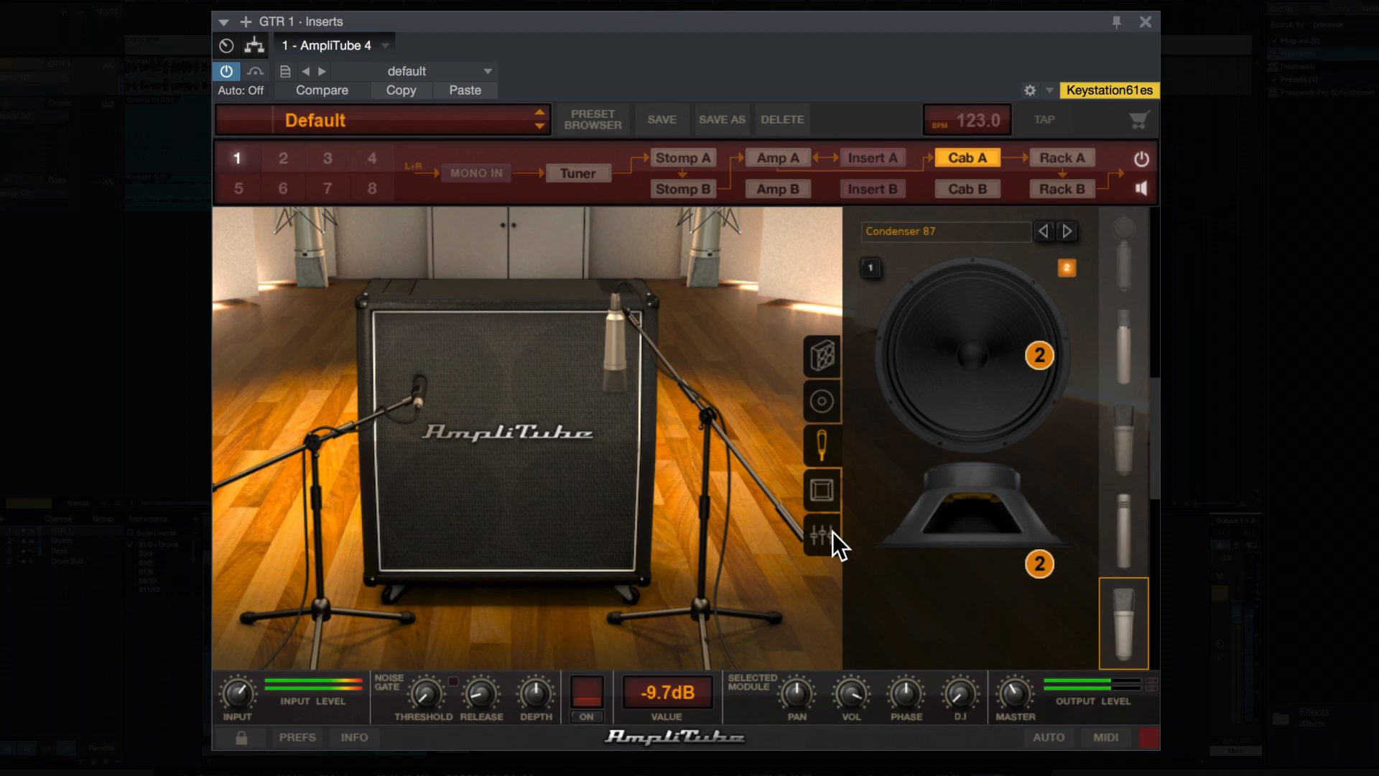
Pull microphone 1 far back from the speaker, and set the Mic 1 level to about 0 dB and Mic 2 to -8.1 dB.
{"action": "left_click", "coordinate": [871, 267]}
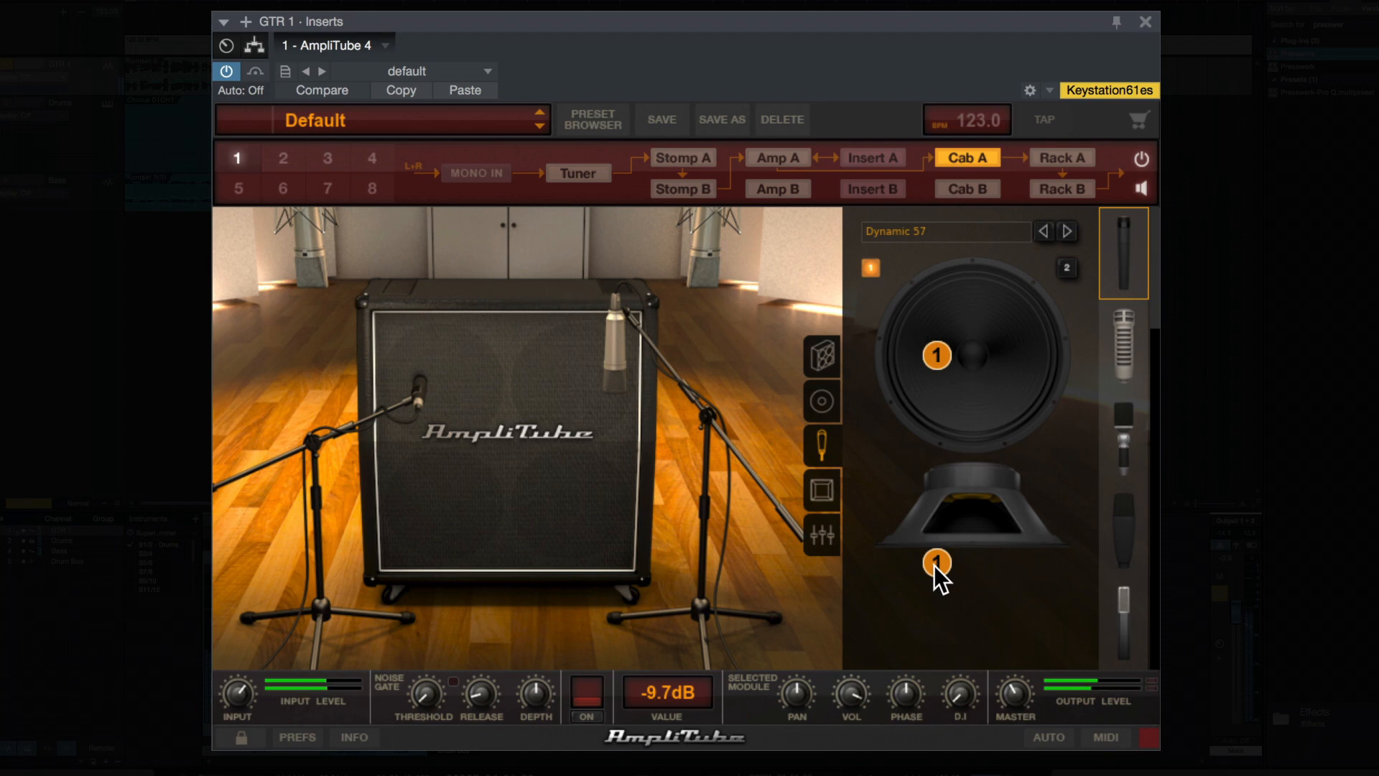
{"action": "left_click_drag", "start_coordinate": [934, 566], "coordinate": [943, 626]}
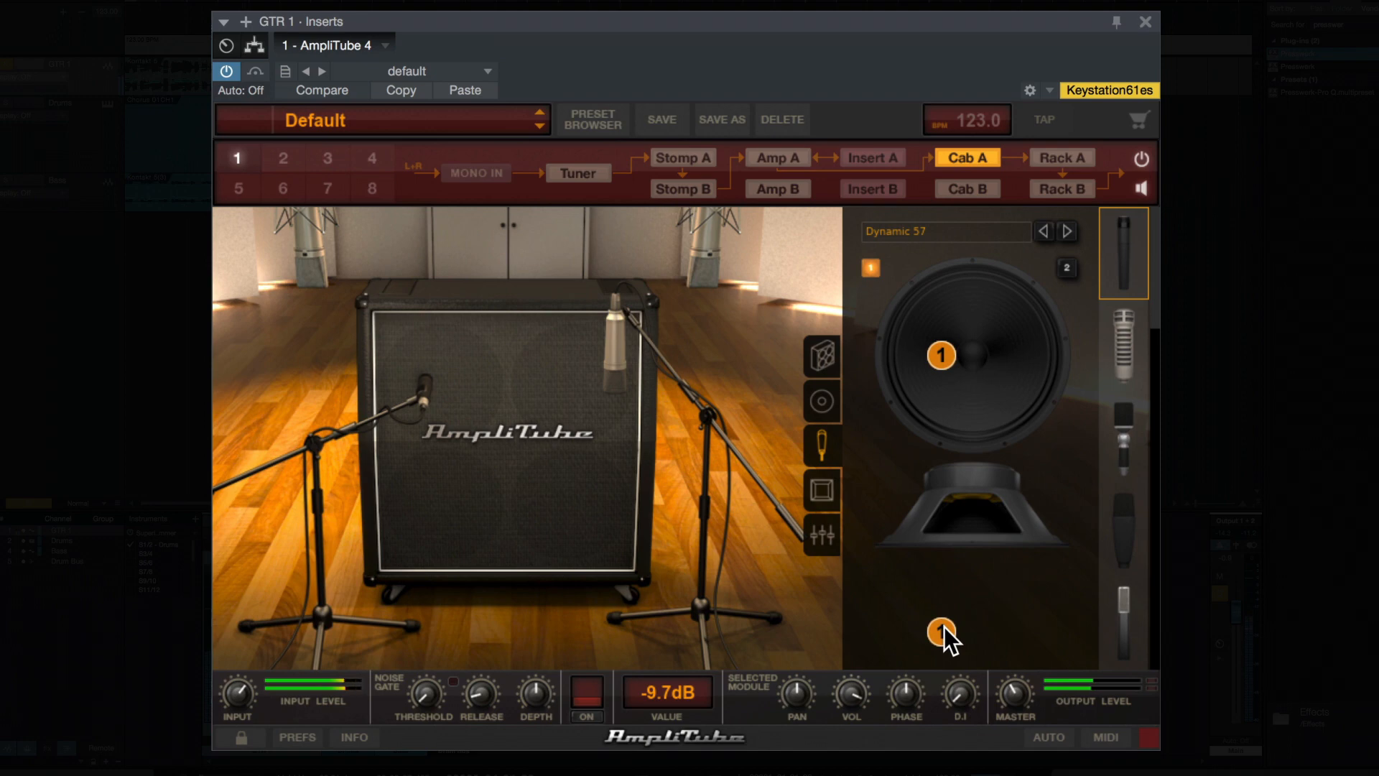
{"action": "left_click", "coordinate": [823, 522]}
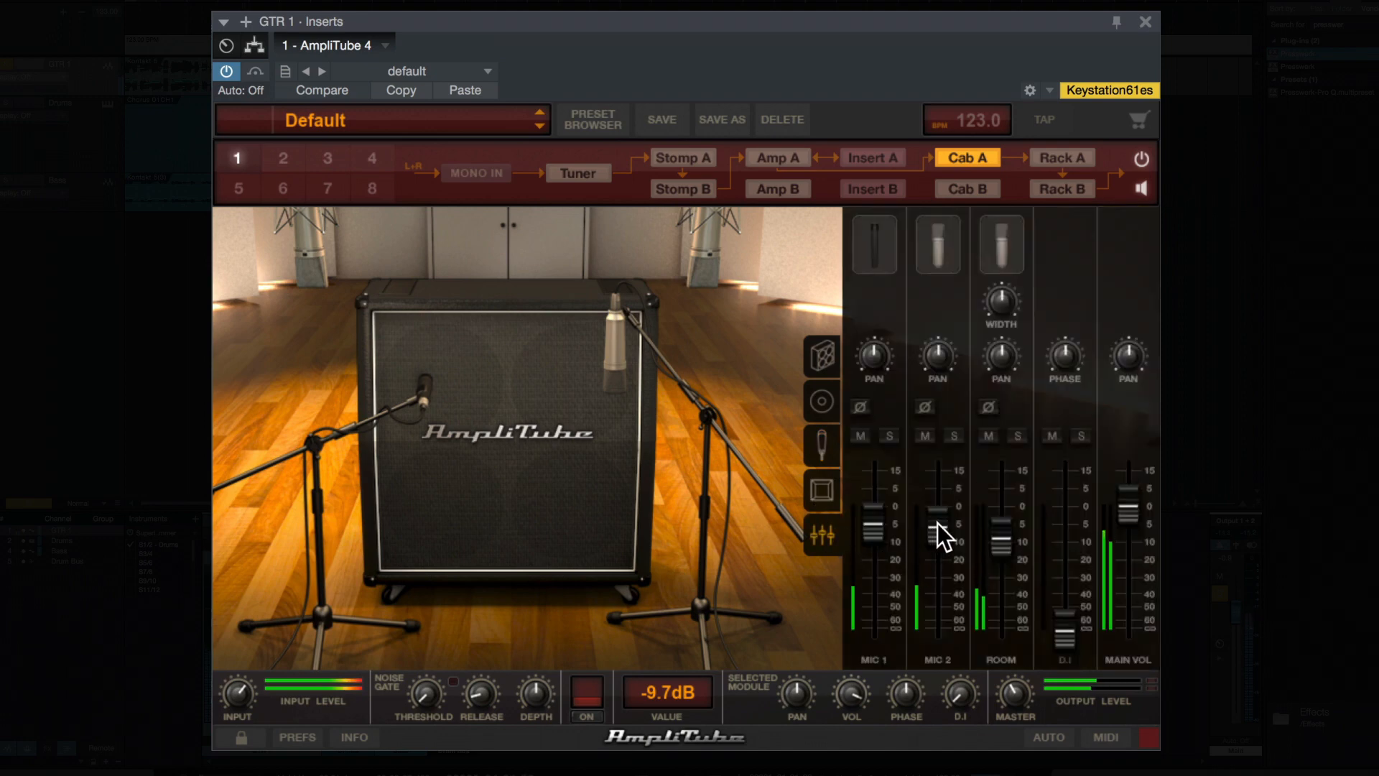
{"action": "mouse_move", "coordinate": [938, 522]}
{"action": "left_mouse_down"}
{"action": "mouse_move", "coordinate": [937, 539]}
{"action": "mouse_move", "coordinate": [878, 523]}
{"action": "mouse_move", "coordinate": [881, 510]}
{"action": "mouse_move", "coordinate": [941, 535]}
{"action": "mouse_move", "coordinate": [877, 501]}
{"action": "mouse_move", "coordinate": [929, 517]}
{"action": "left_mouse_up"}
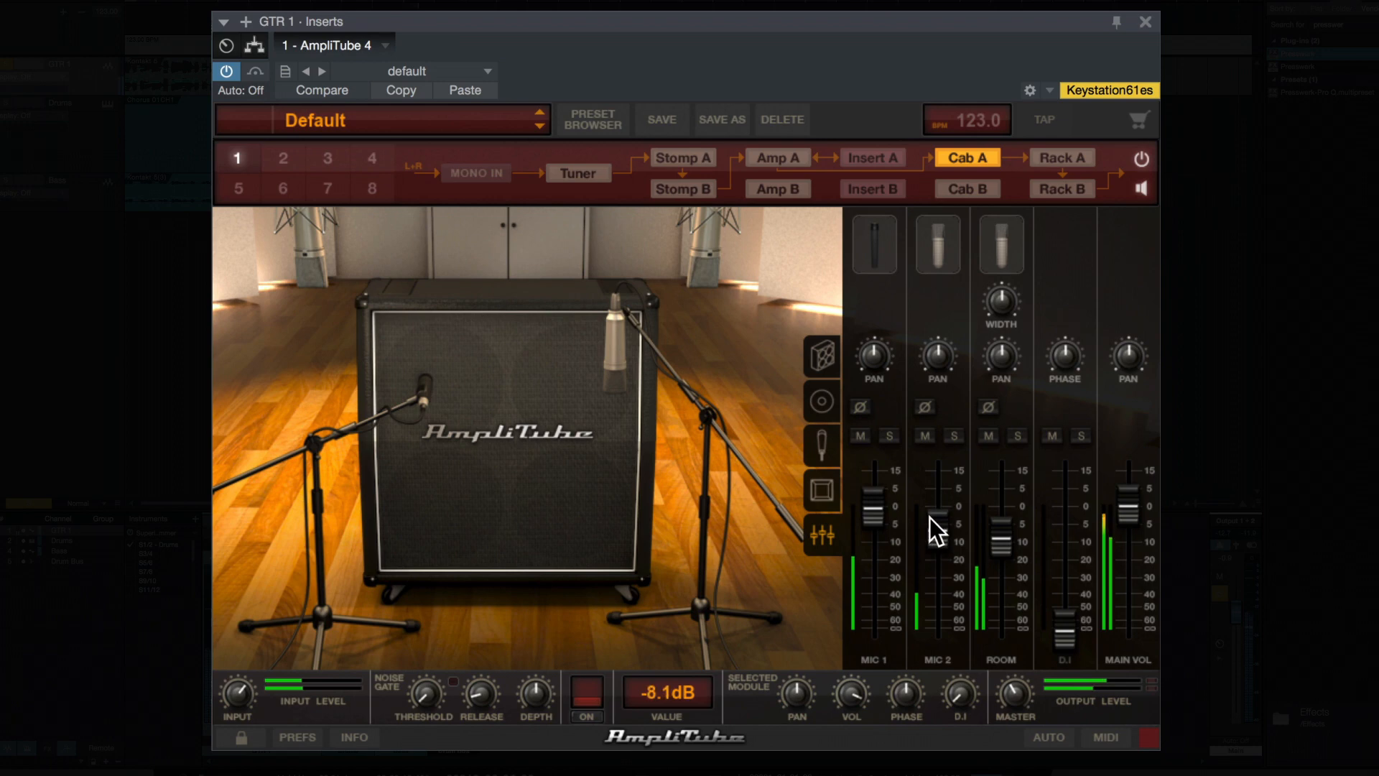
Shift microphone 1 slightly outward from the cone's centre, and lower the Mic 2 level to -11.6 dB in the mixer.
{"action": "left_click", "coordinate": [819, 449]}
{"action": "mouse_move", "coordinate": [942, 625]}
{"action": "left_mouse_down"}
{"action": "mouse_move", "coordinate": [964, 628]}
{"action": "mouse_move", "coordinate": [935, 623]}
{"action": "left_mouse_up"}
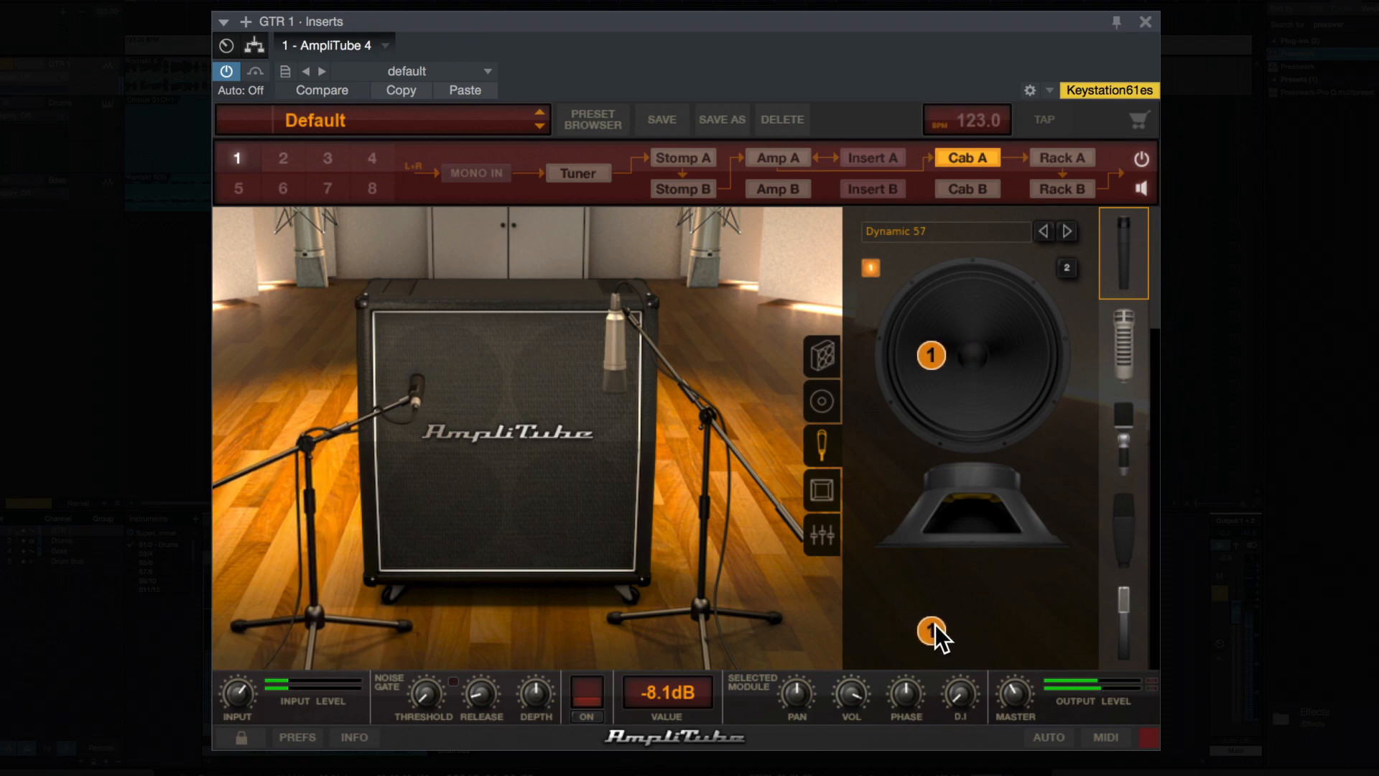
{"action": "left_click", "coordinate": [824, 535]}
{"action": "left_click_drag", "start_coordinate": [940, 541], "coordinate": [939, 552]}
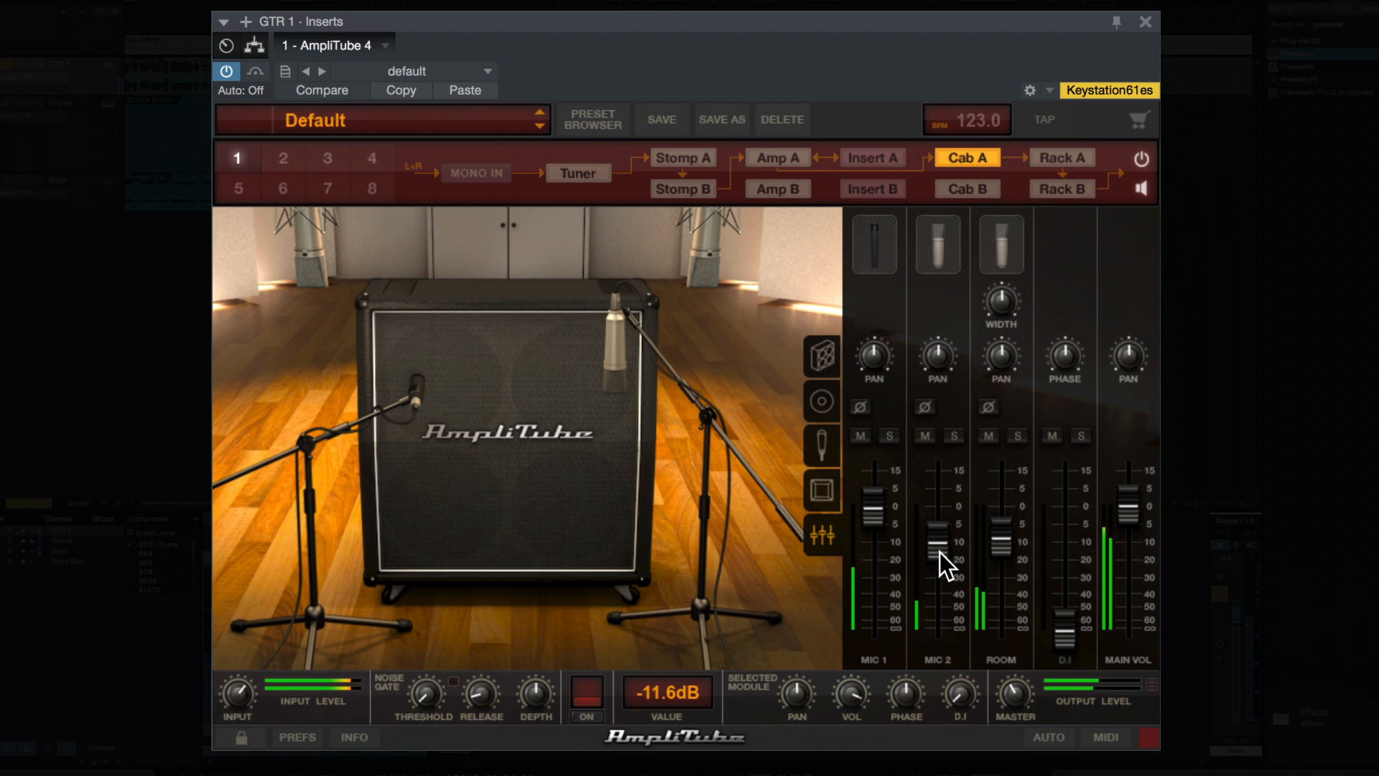
Bring microphone 1 back close to the speaker, then switch microphone 2 to Dynamic 57 and centre it on the cone.
{"action": "left_click", "coordinate": [819, 445]}
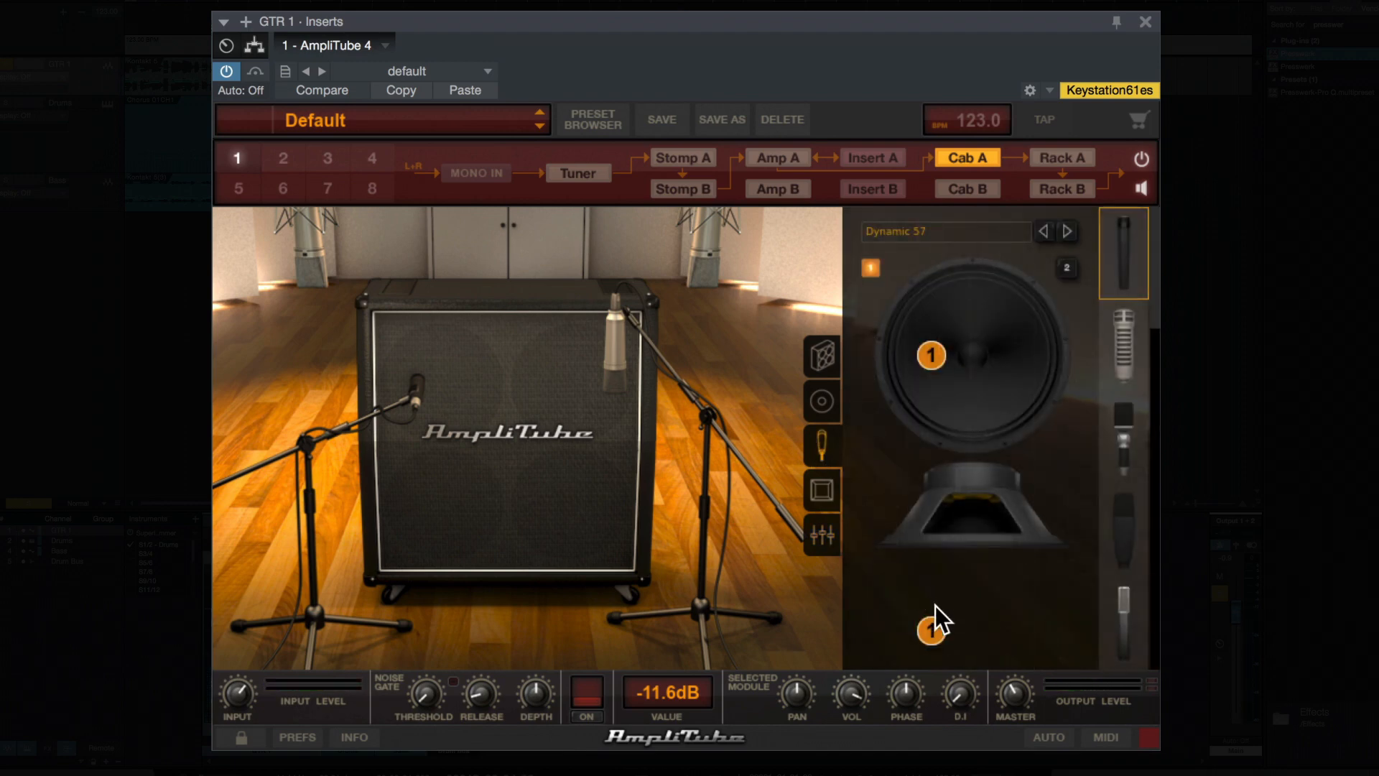
{"action": "mouse_move", "coordinate": [932, 633]}
{"action": "left_mouse_down"}
{"action": "mouse_move", "coordinate": [943, 547]}
{"action": "mouse_move", "coordinate": [953, 563]}
{"action": "left_mouse_up"}
{"action": "left_click", "coordinate": [1067, 266]}
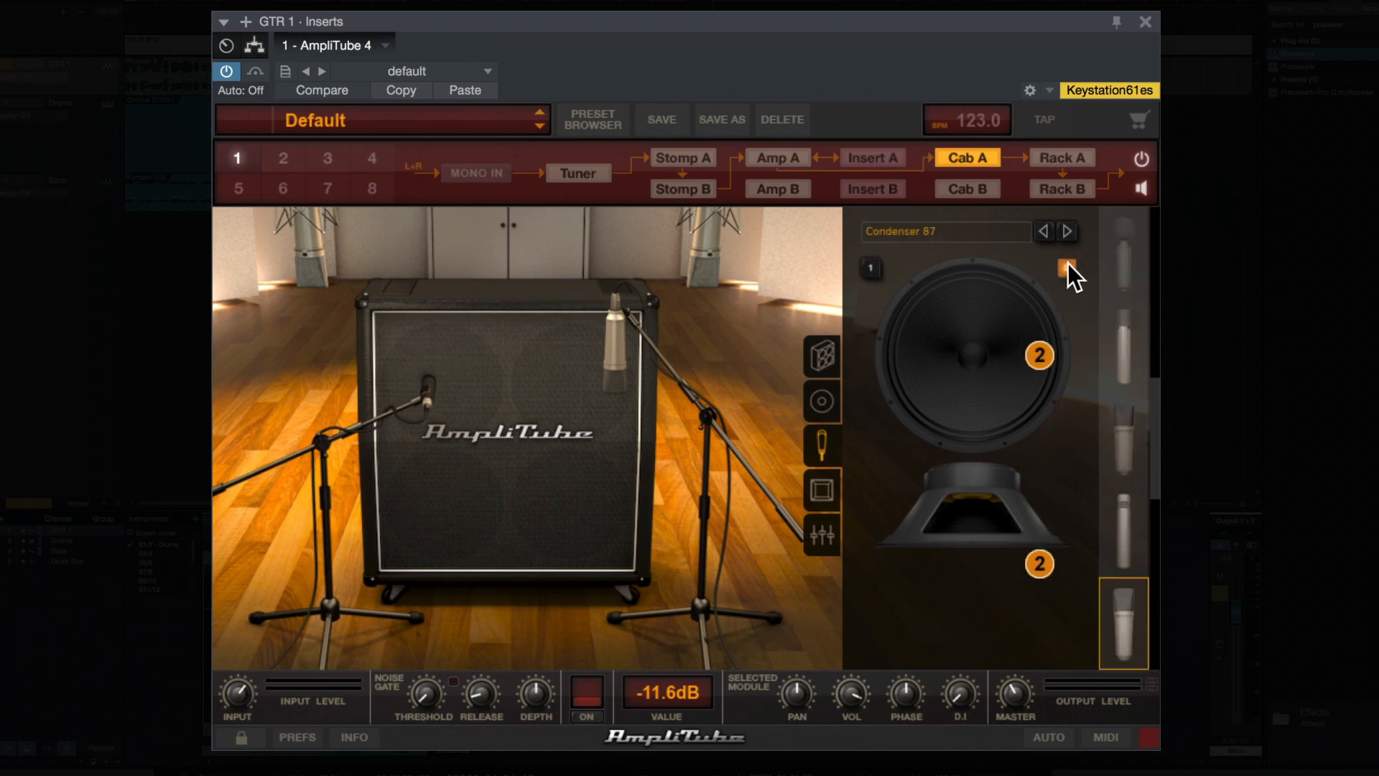
{"action": "left_click", "coordinate": [1119, 236]}
{"action": "left_click_drag", "start_coordinate": [1029, 561], "coordinate": [971, 558]}
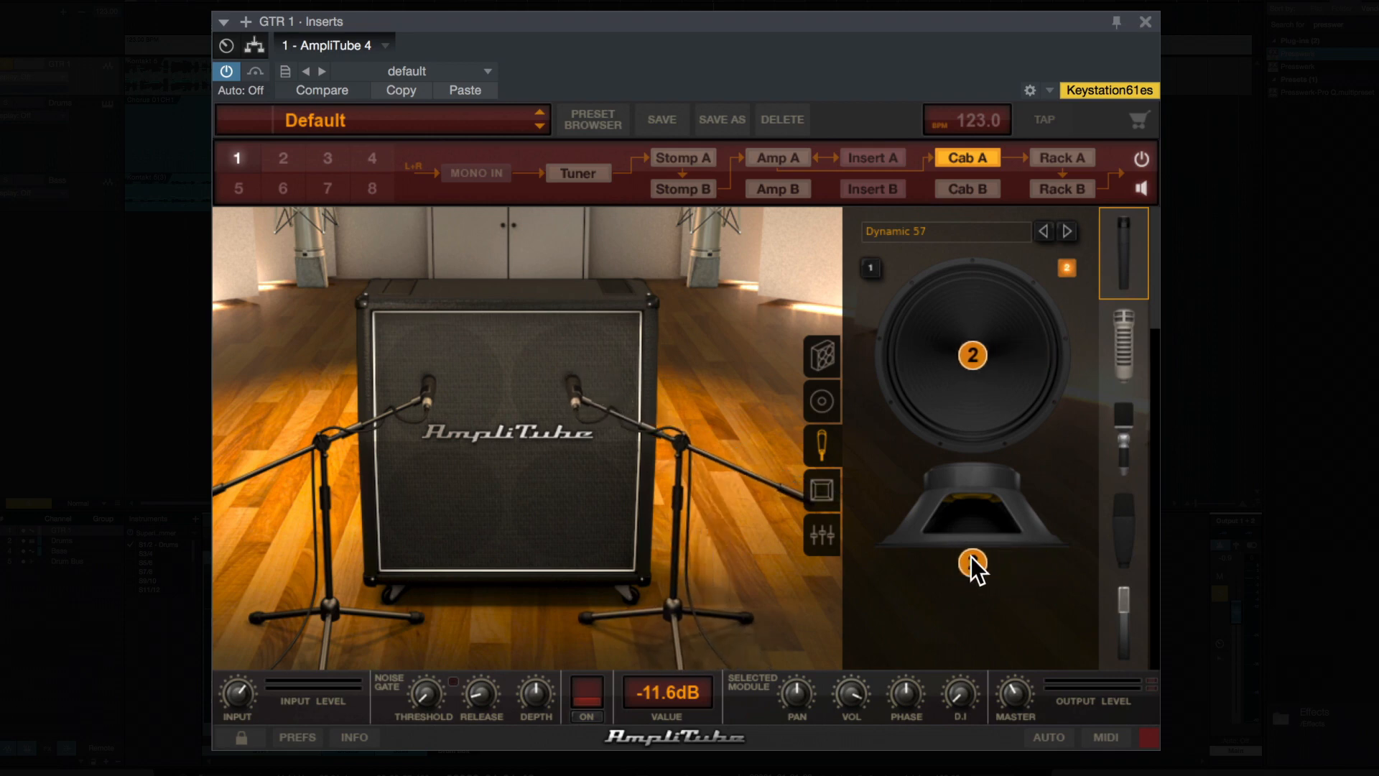
Centre microphone 1 on the speaker cone and set the Mic 2 level to 0.0 dB in the cabinet mixer.
{"action": "left_click", "coordinate": [872, 268]}
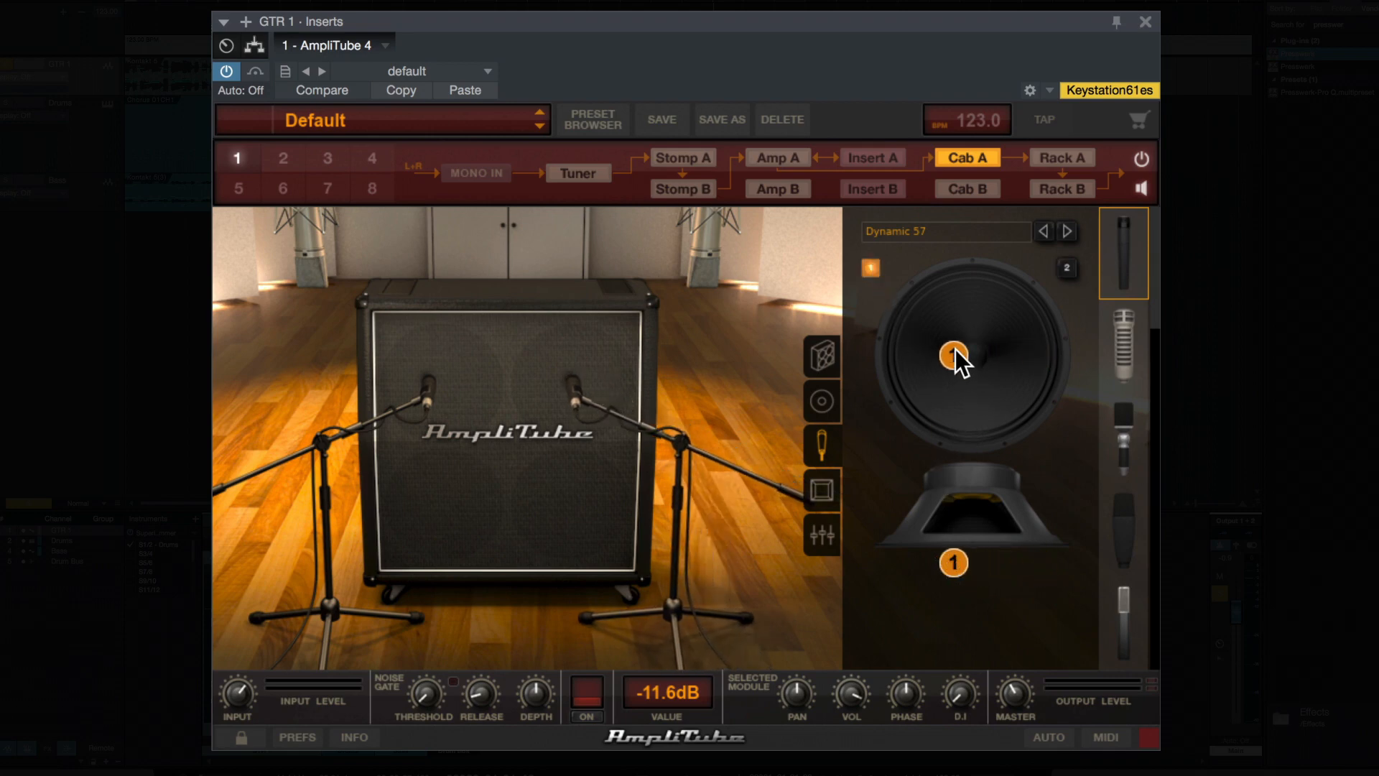
{"action": "left_click_drag", "start_coordinate": [956, 349], "coordinate": [969, 349]}
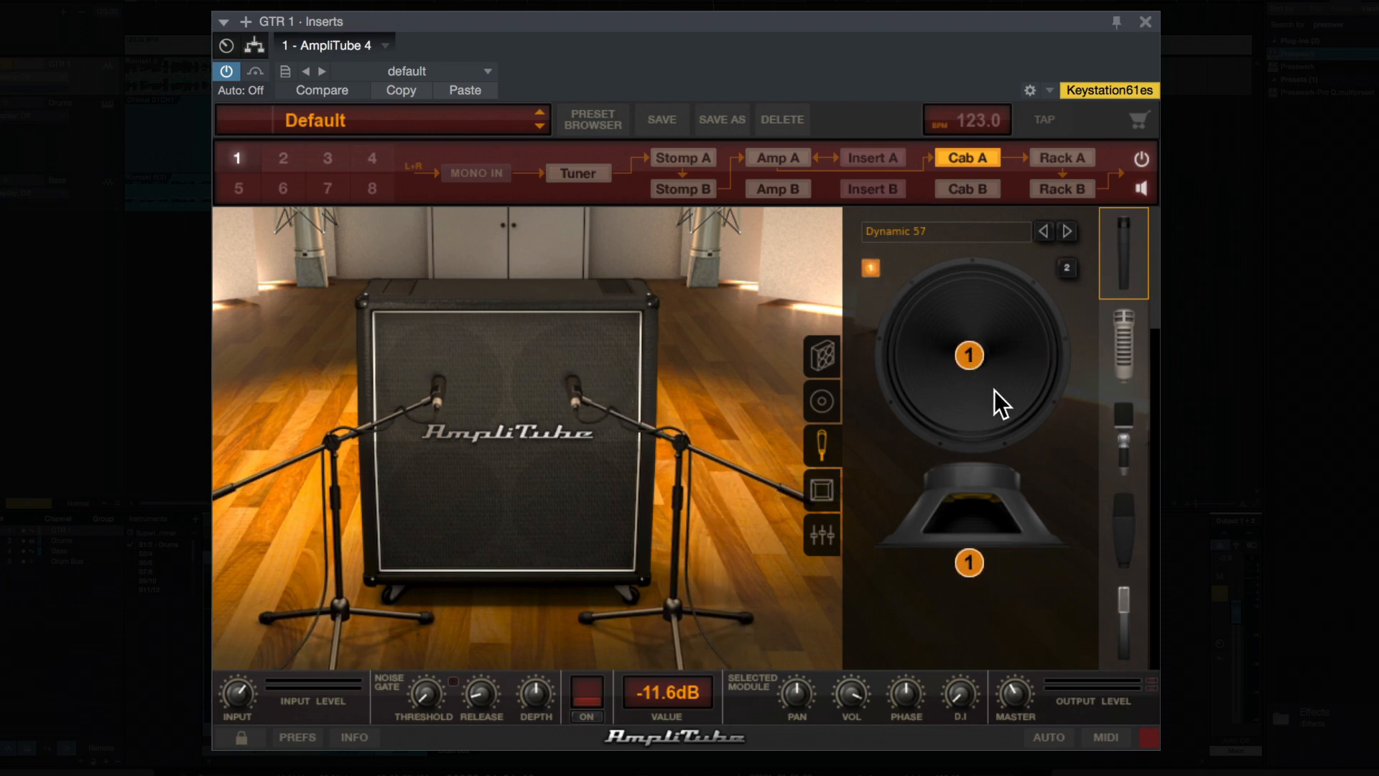
{"action": "left_click", "coordinate": [822, 535]}
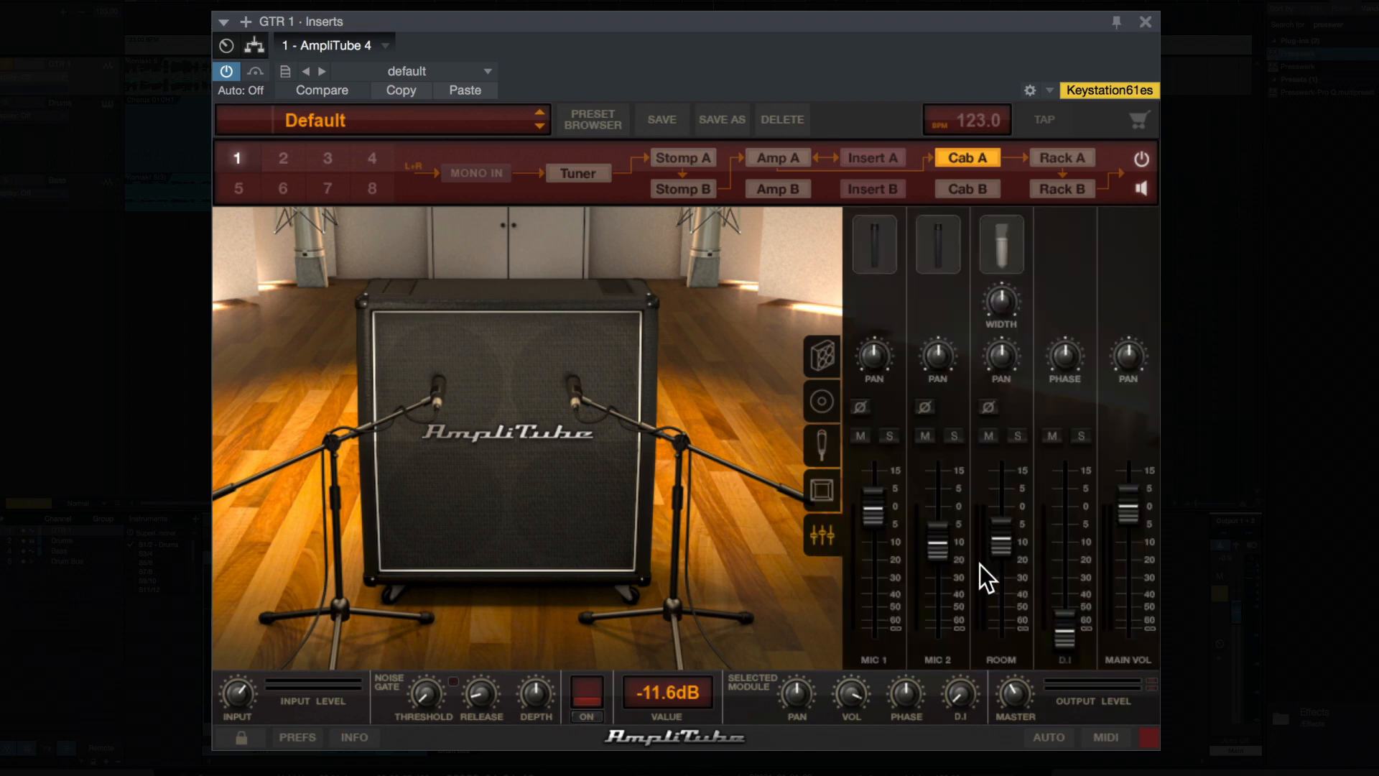
{"action": "double_click", "coordinate": [945, 540]}
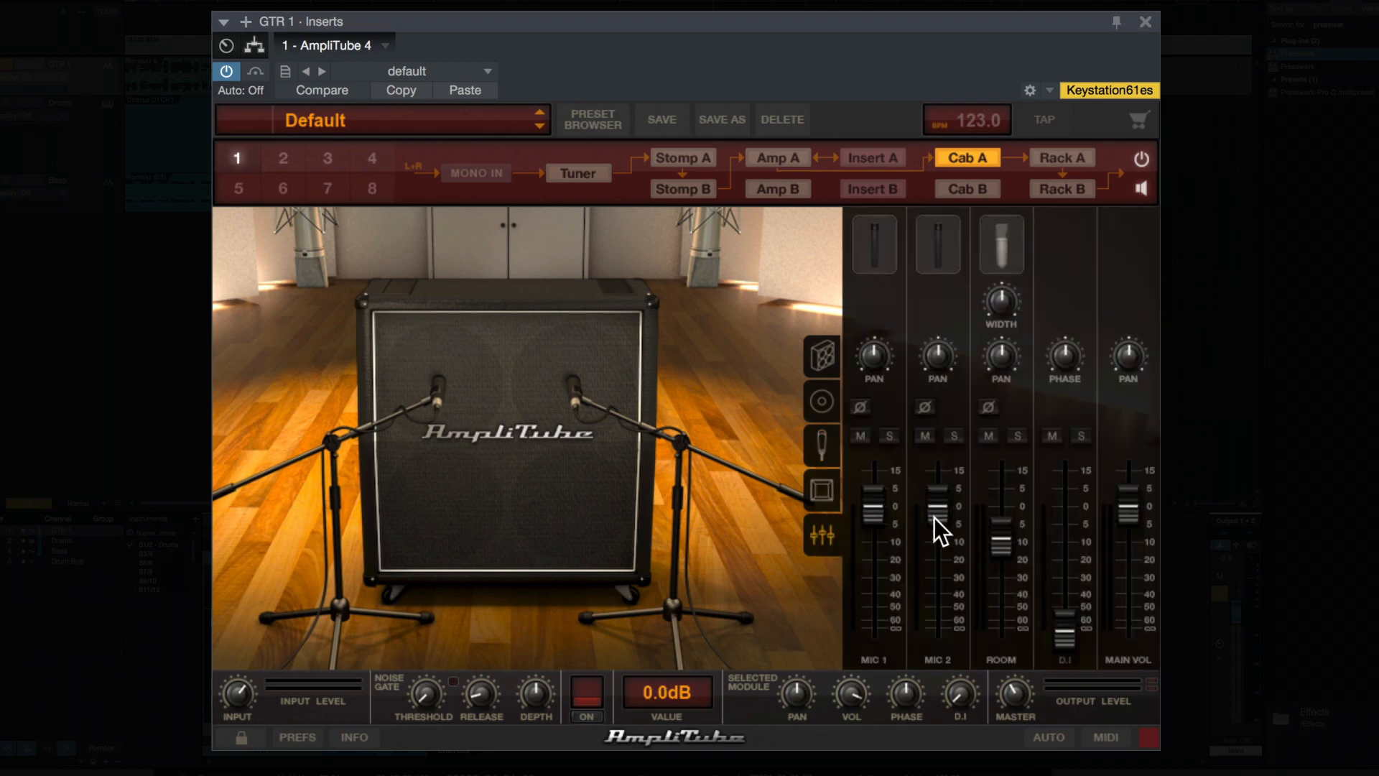
Lower the master output level to -6.8 dB and pull microphone 1 slightly back from the speaker.
{"action": "left_click", "coordinate": [824, 451]}
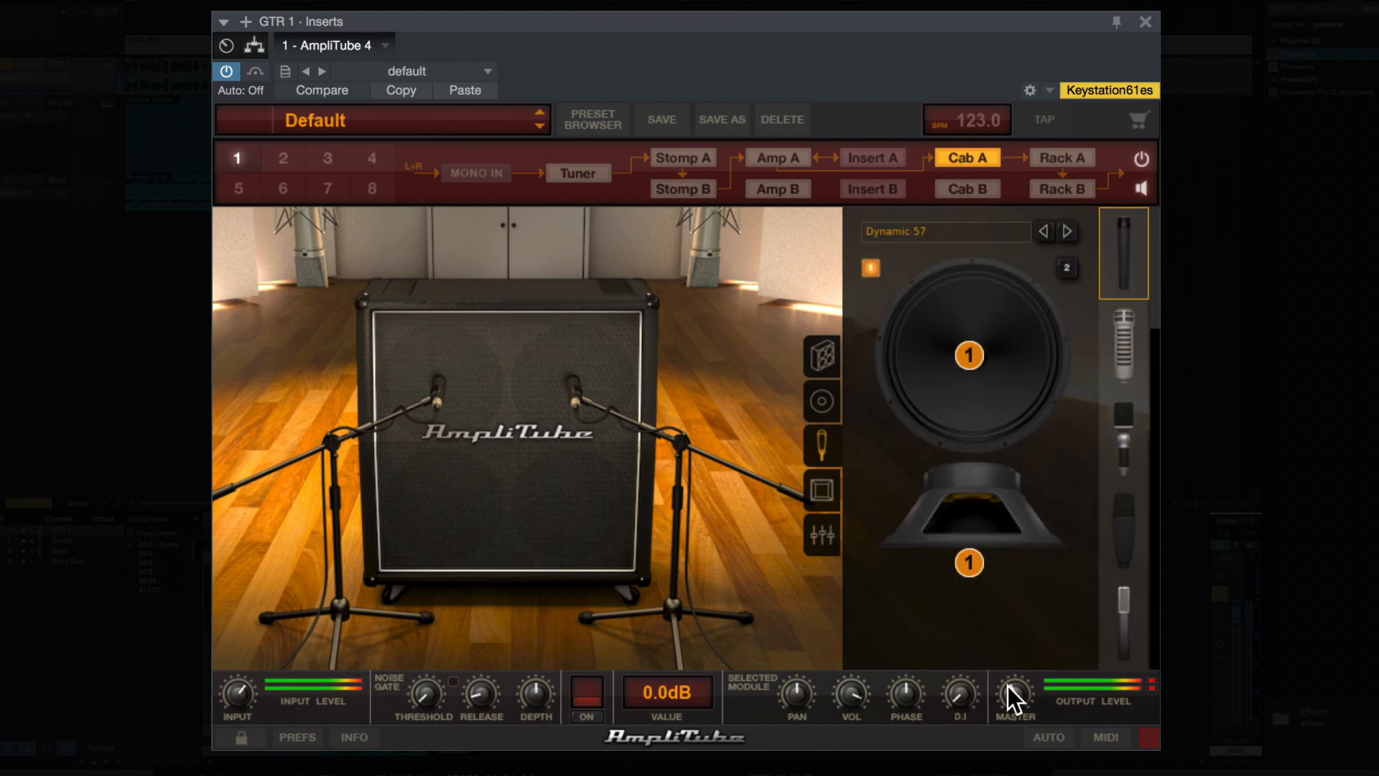
{"action": "left_click_drag", "start_coordinate": [1008, 687], "coordinate": [1009, 707]}
{"action": "left_click_drag", "start_coordinate": [971, 561], "coordinate": [972, 567]}
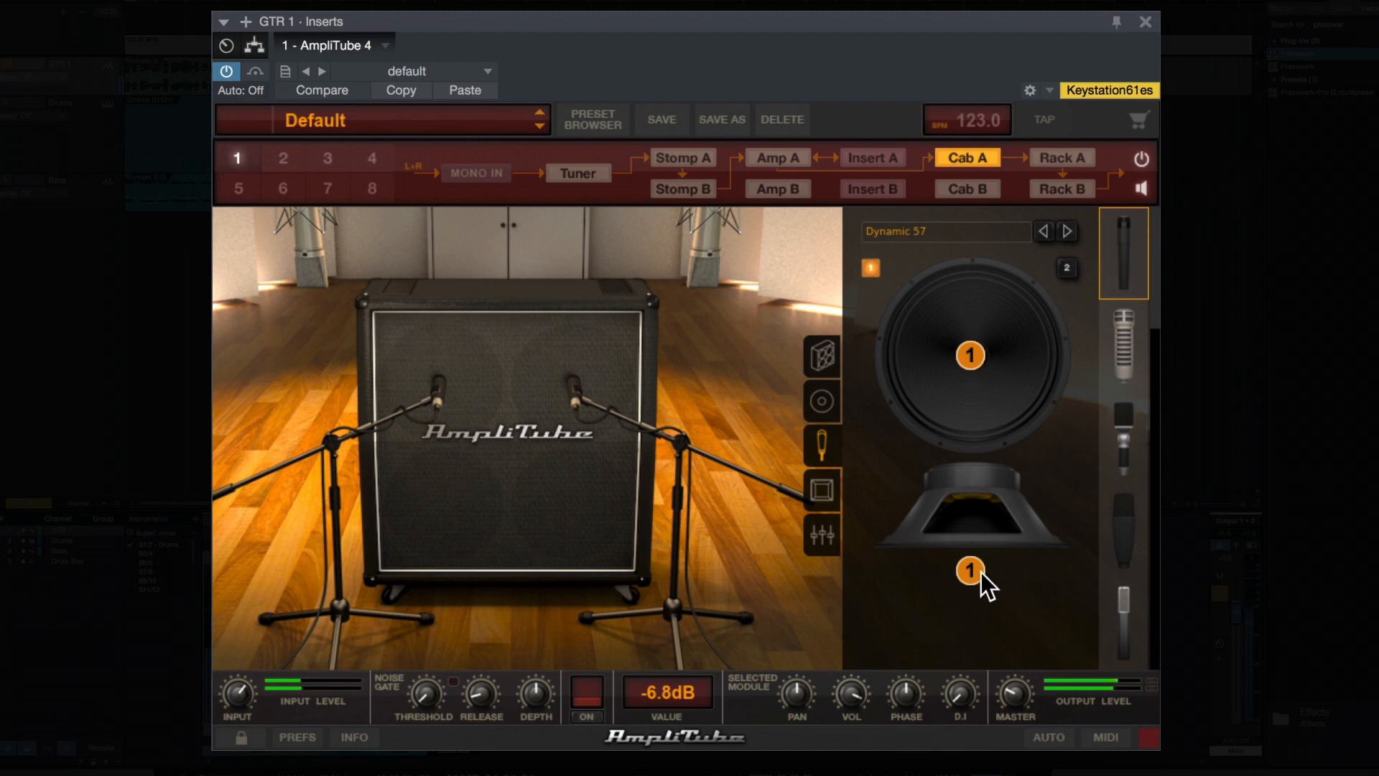
Lower the Mic 2 level in the cabinet mixer so the first microphone dominates.
{"action": "left_click", "coordinate": [818, 528]}
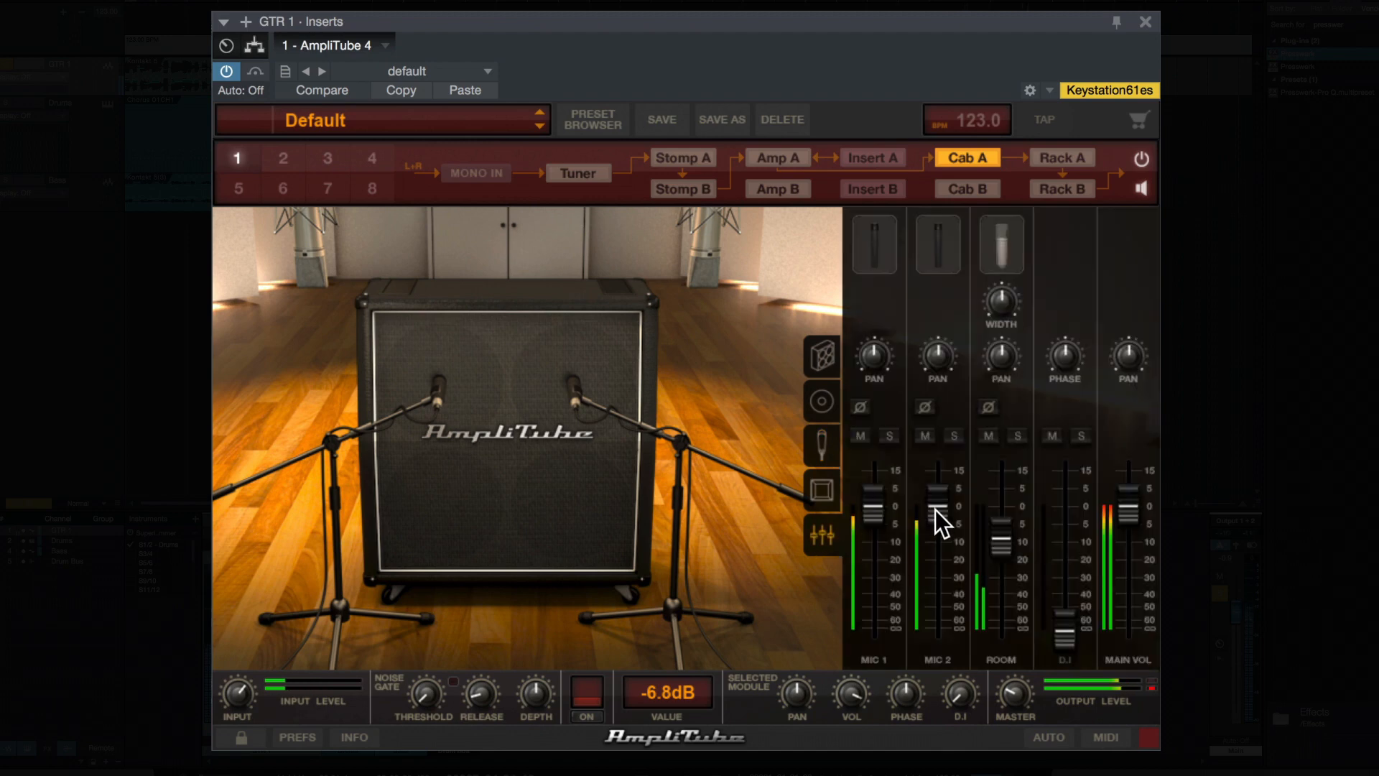
{"action": "left_click_drag", "start_coordinate": [936, 509], "coordinate": [938, 533]}
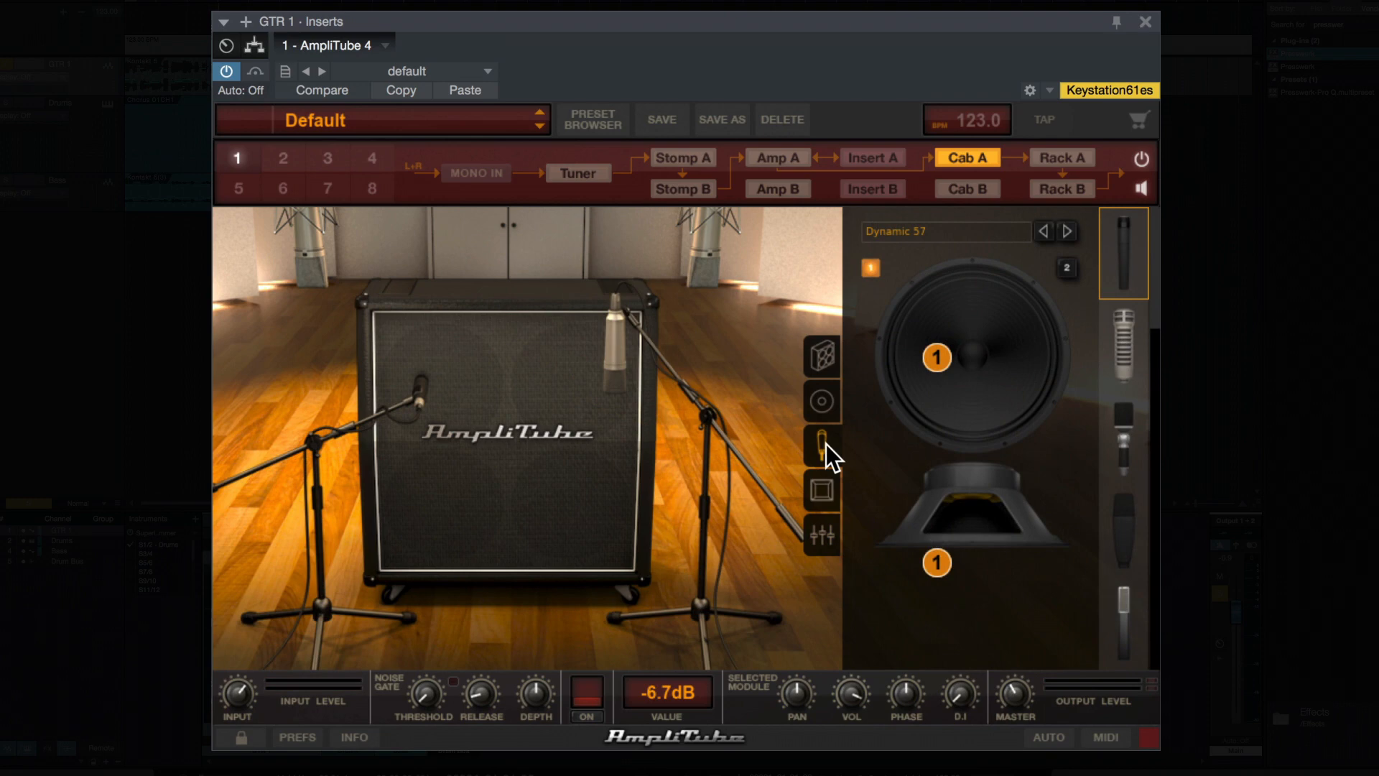
Check the room microphone settings and raise the Room level to -4.9 dB in the cabinet mixer.
{"action": "left_click", "coordinate": [824, 495]}
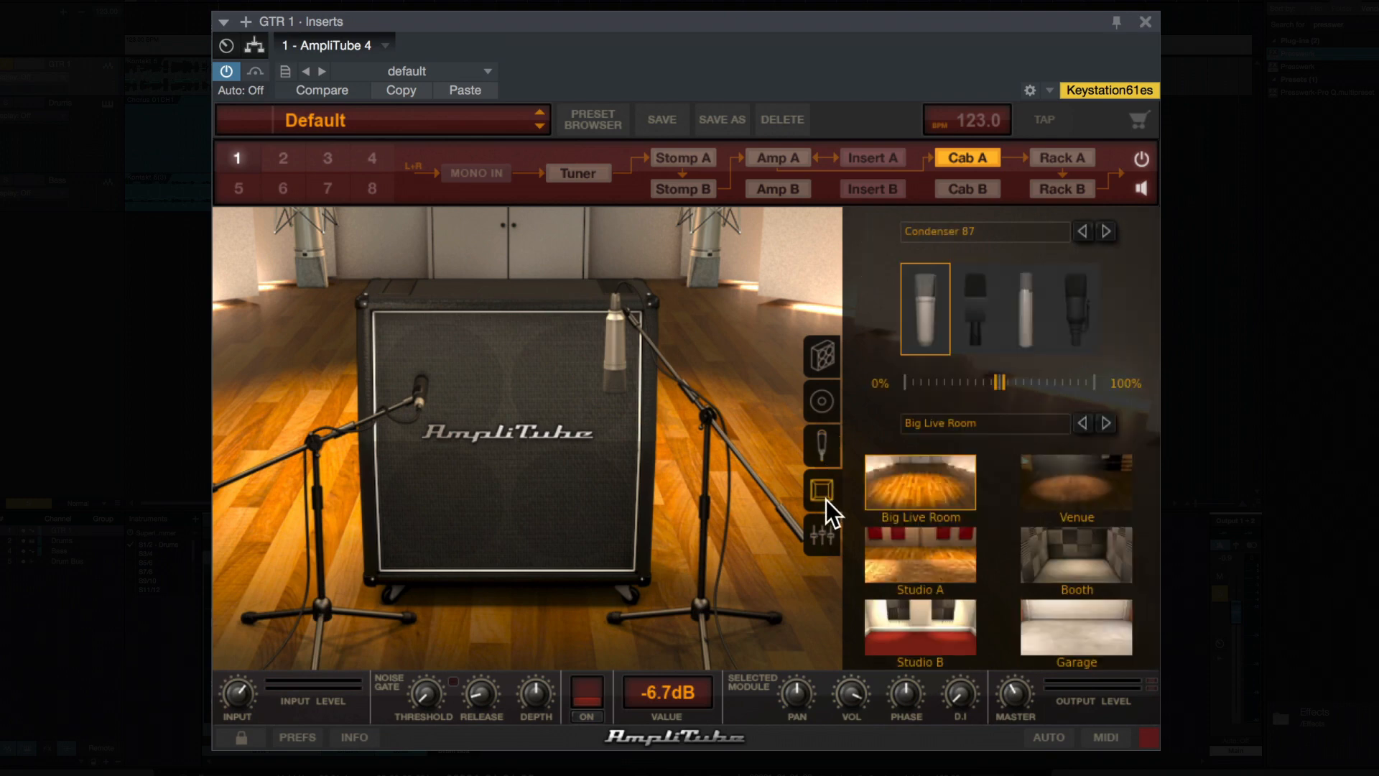
{"action": "left_click", "coordinate": [827, 538]}
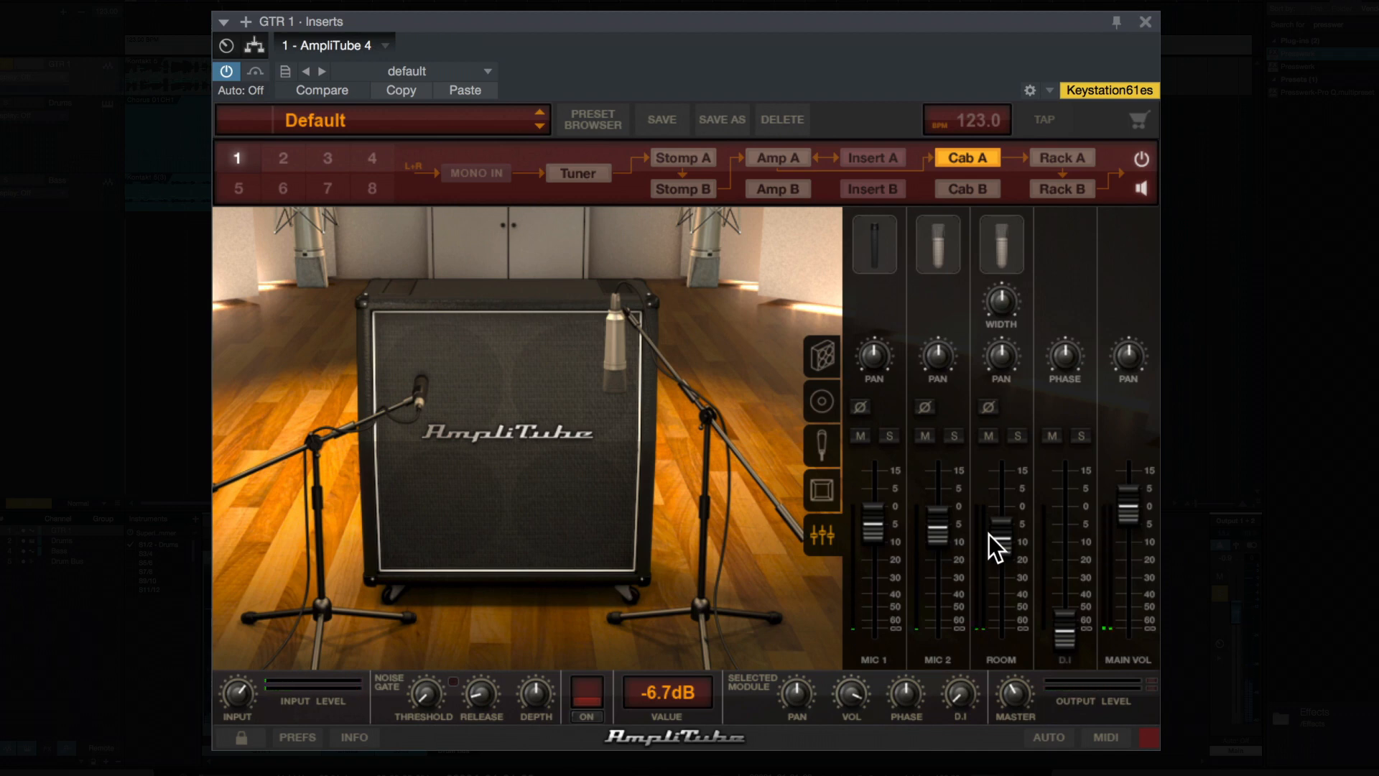
{"action": "left_click_drag", "start_coordinate": [989, 534], "coordinate": [997, 518]}
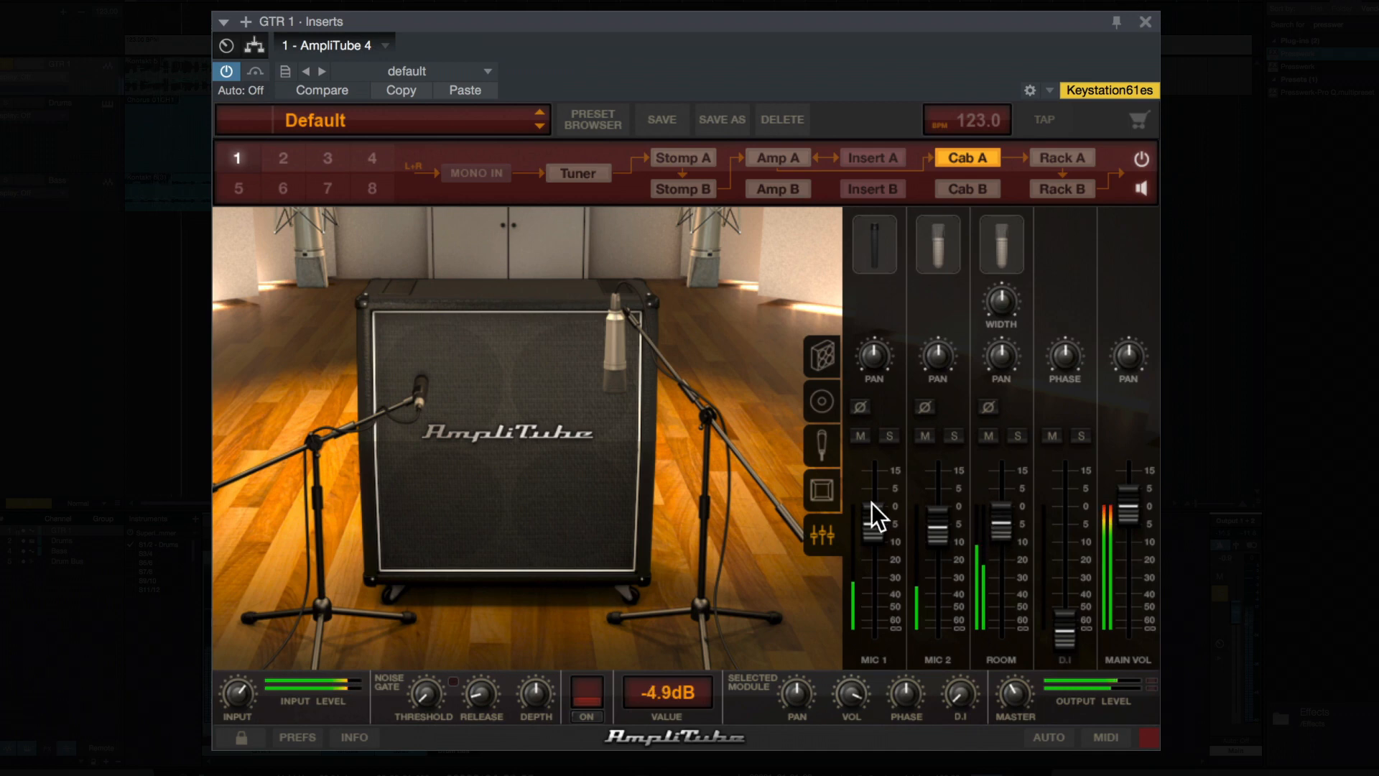
Audition the Venue and Booth rooms, and set the Room level to -9.7 dB in the cabinet mixer.
{"action": "left_click", "coordinate": [826, 494]}
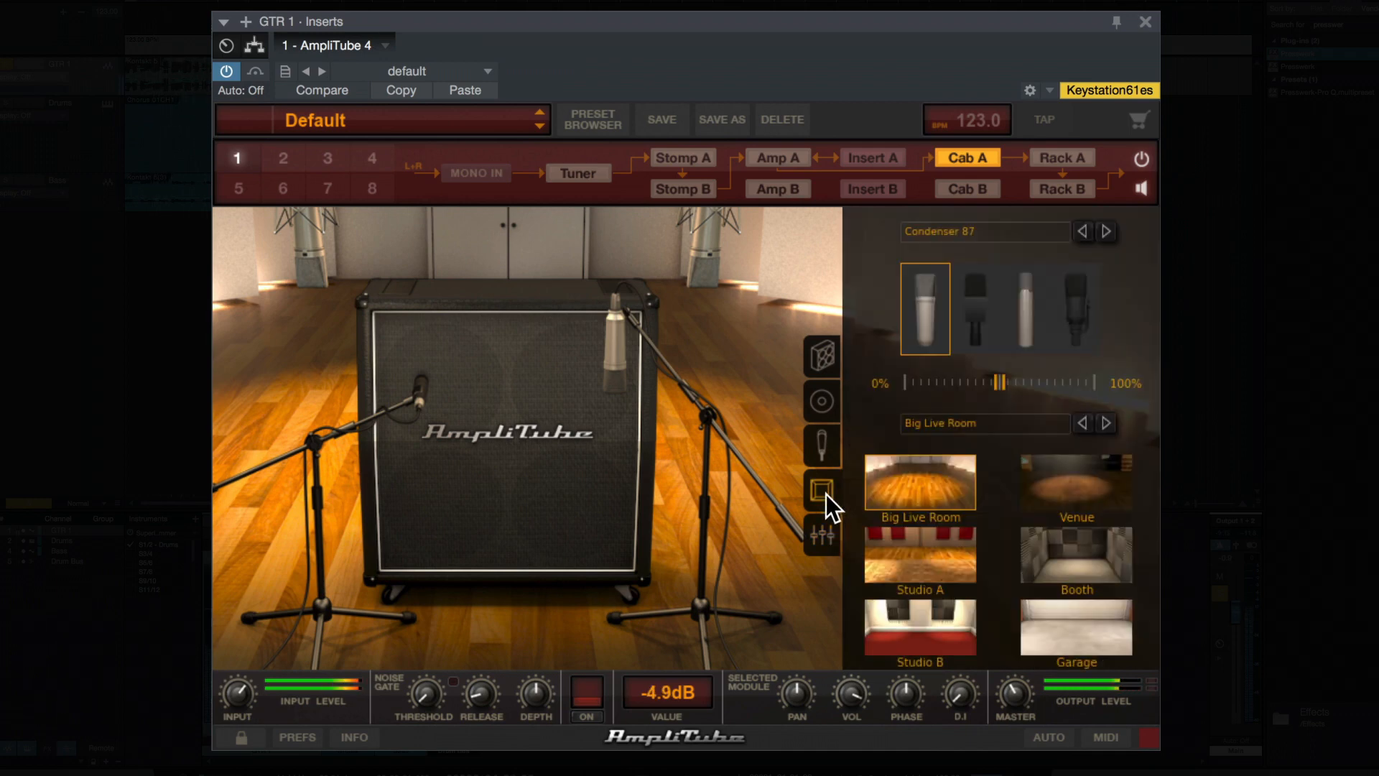
{"action": "left_click", "coordinate": [1066, 495]}
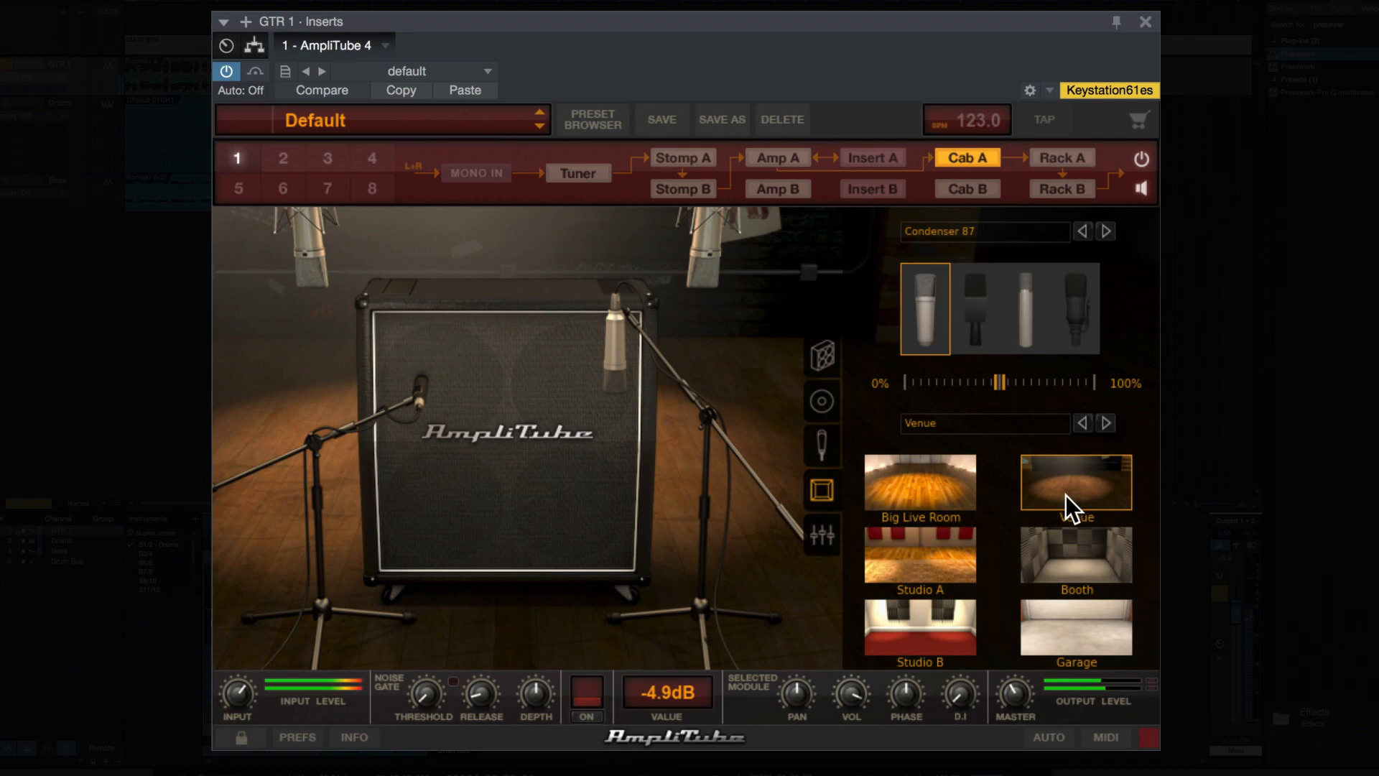
{"action": "left_click", "coordinate": [1068, 544]}
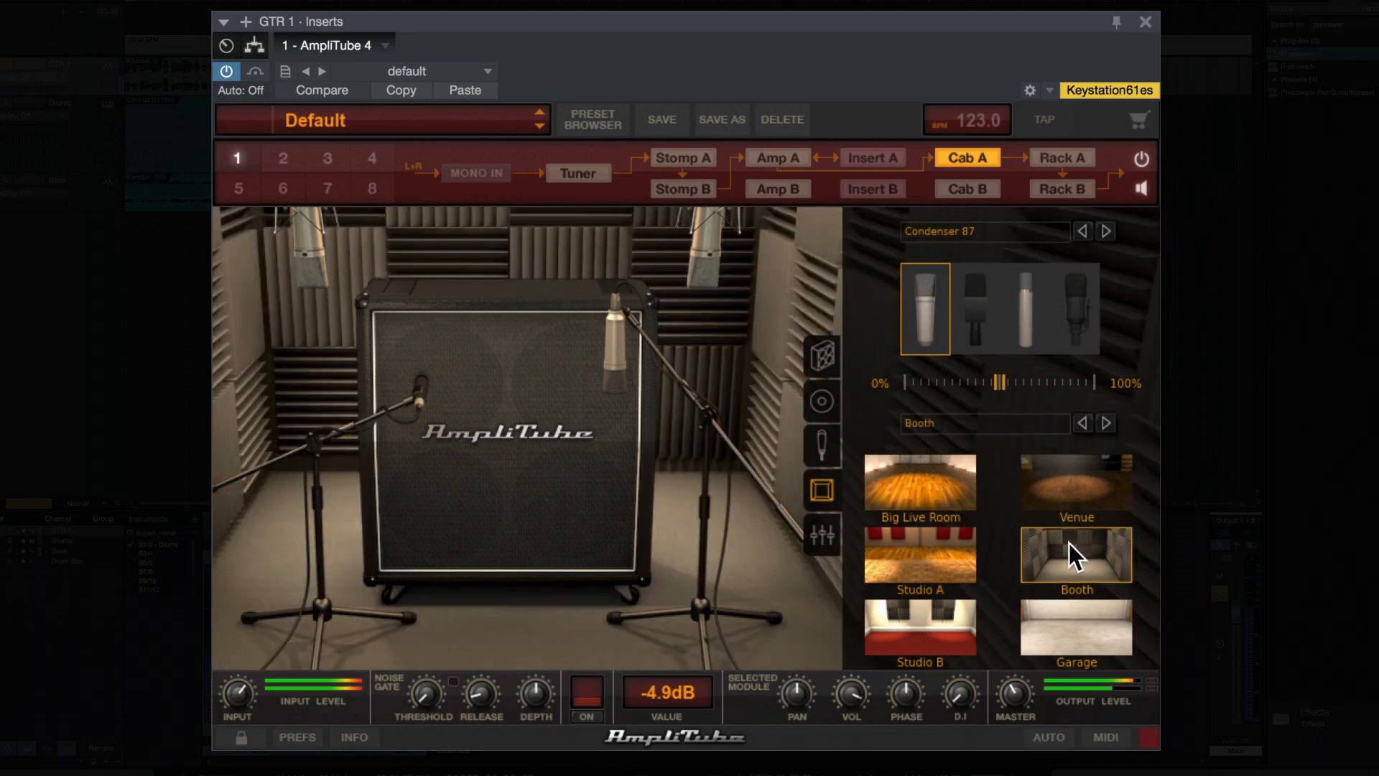
{"action": "left_click", "coordinate": [823, 532]}
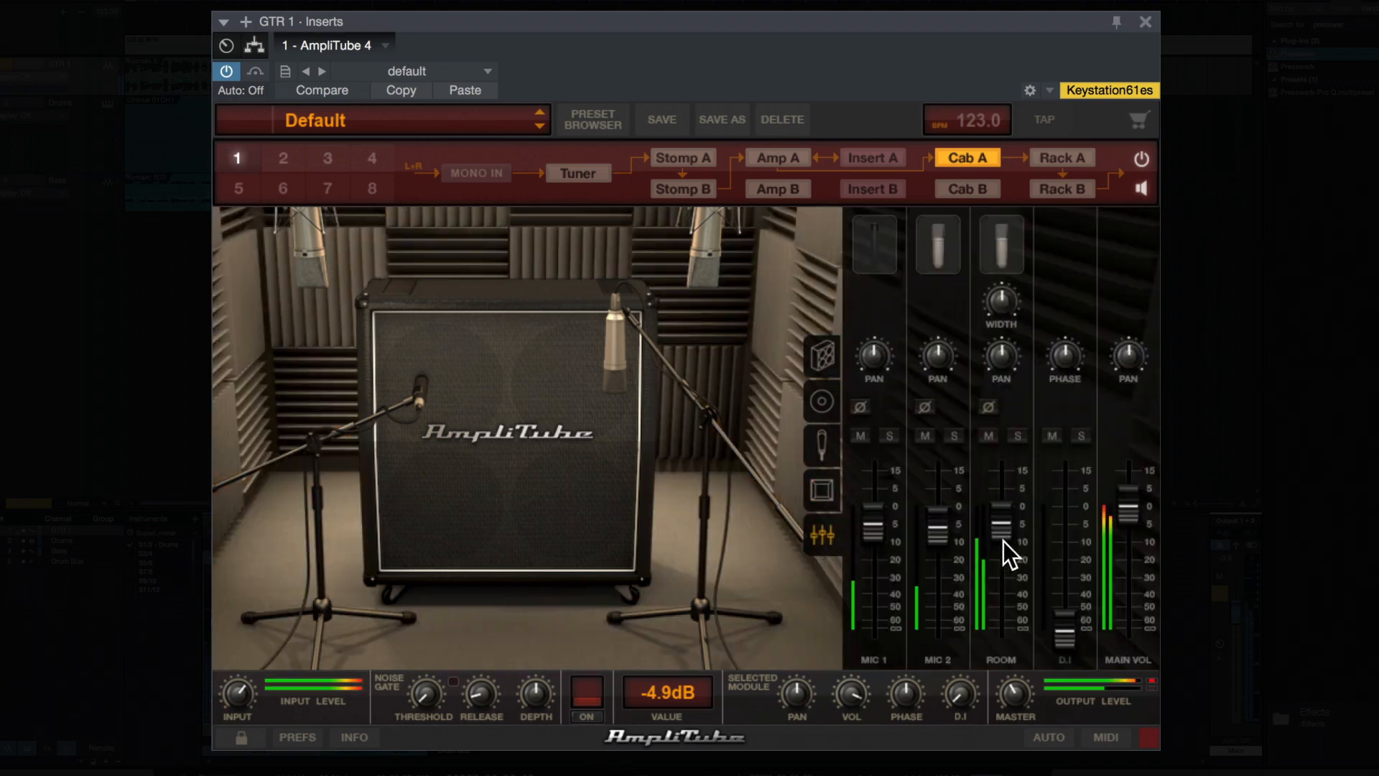
{"action": "scroll", "coordinate": [1007, 535], "scroll_direction": "down", "scroll_amount": 2}
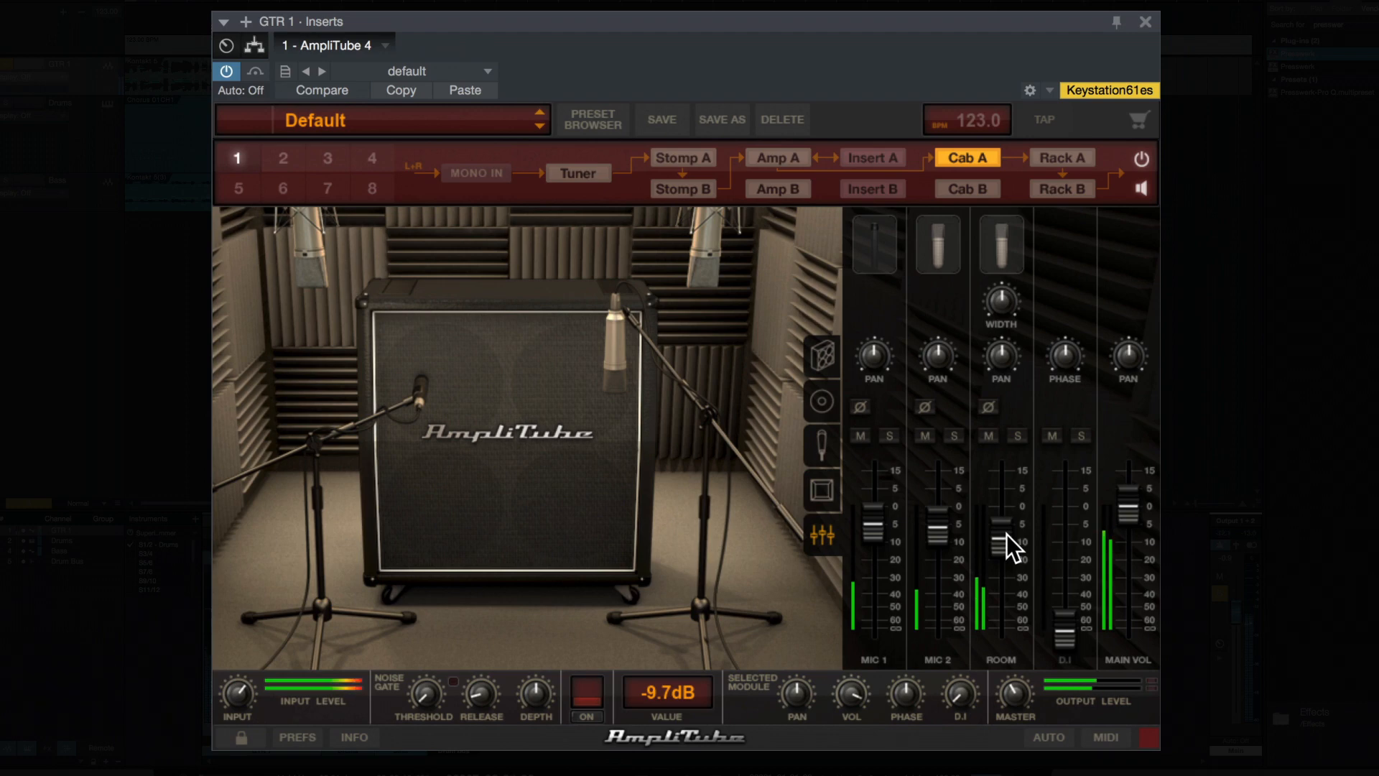
Switch the room to Studio A and set the Room level to -4.9 dB in the cabinet mixer.
{"action": "left_click", "coordinate": [819, 485]}
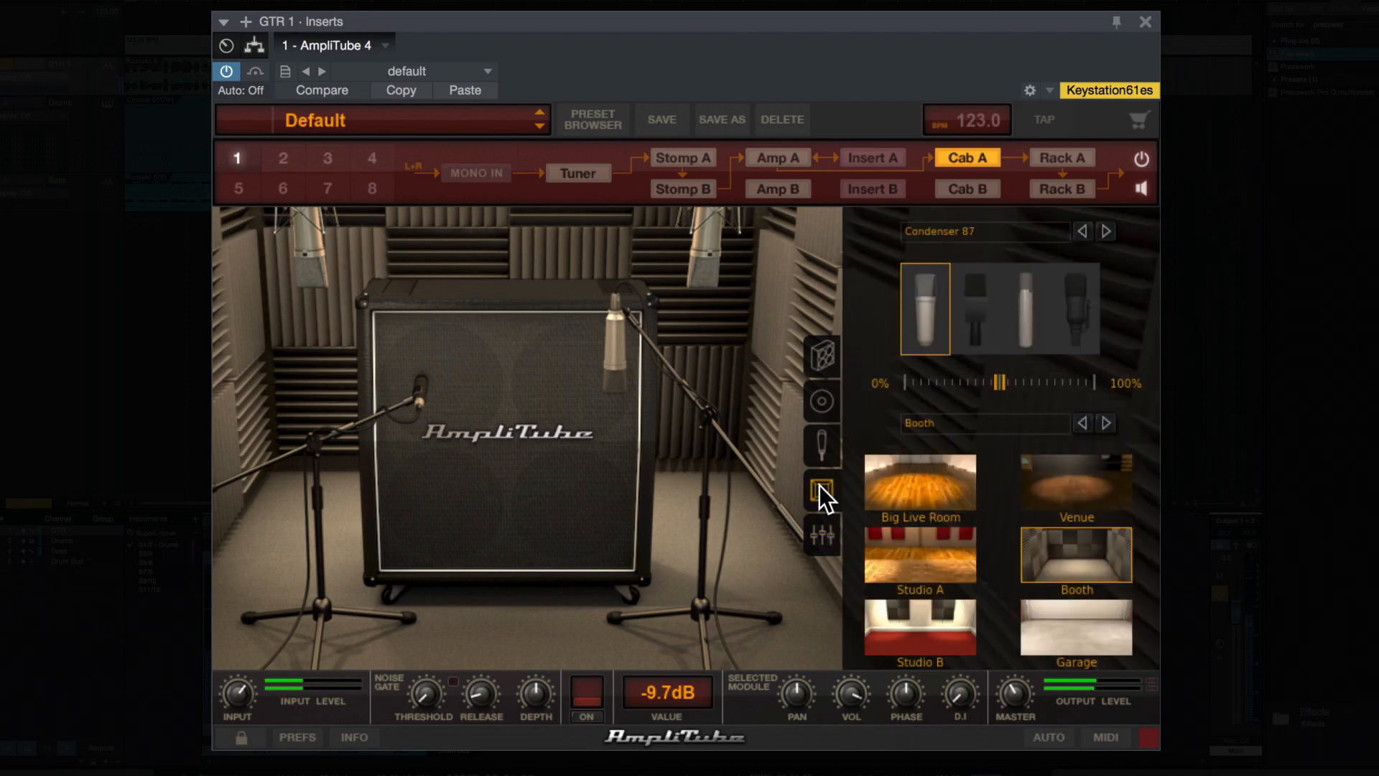
{"action": "left_click", "coordinate": [930, 576]}
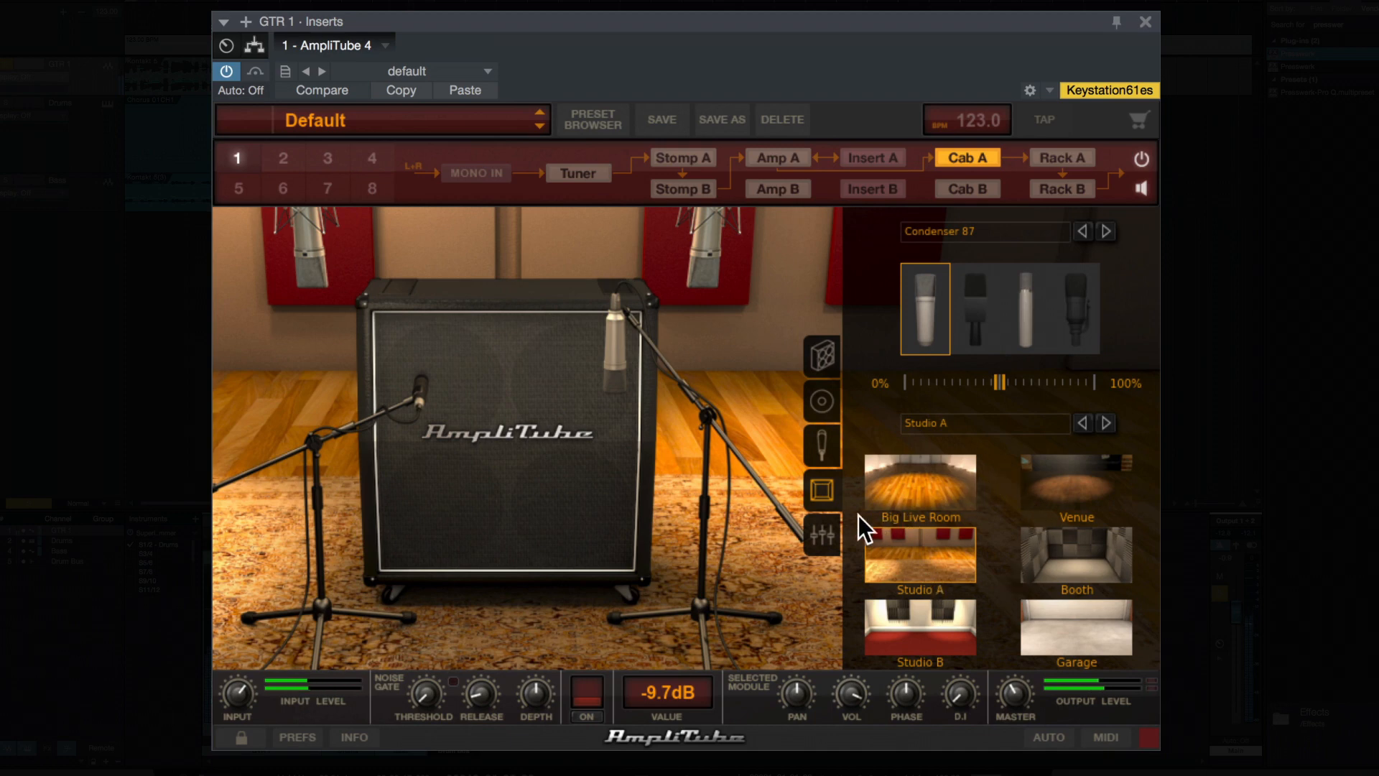
{"action": "left_click", "coordinate": [822, 535]}
{"action": "left_click_drag", "start_coordinate": [1017, 528], "coordinate": [1019, 522]}
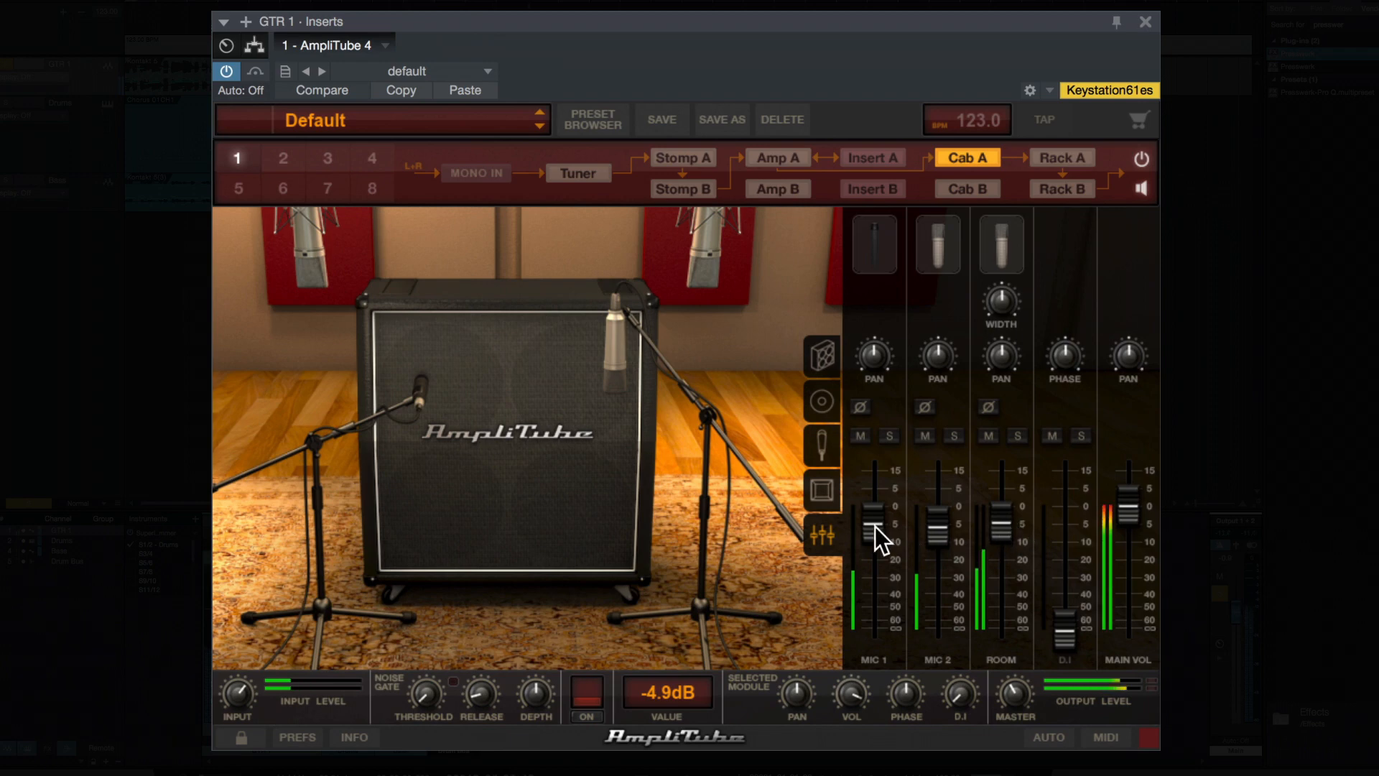
Switch the room to Studio B, with the Room channel's level at -4.4 dB and its width at 100%.
{"action": "left_click", "coordinate": [824, 491]}
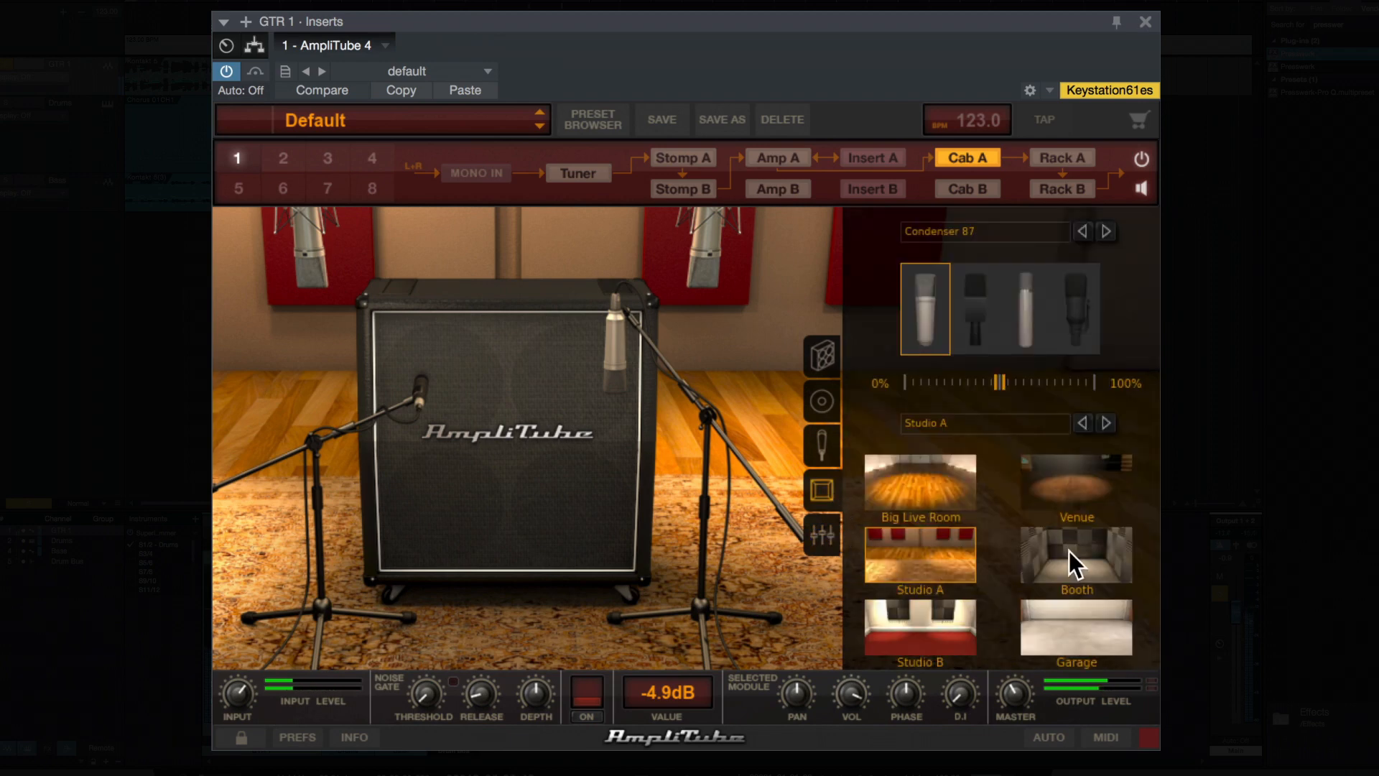
{"action": "left_click", "coordinate": [968, 620]}
{"action": "left_click", "coordinate": [823, 536]}
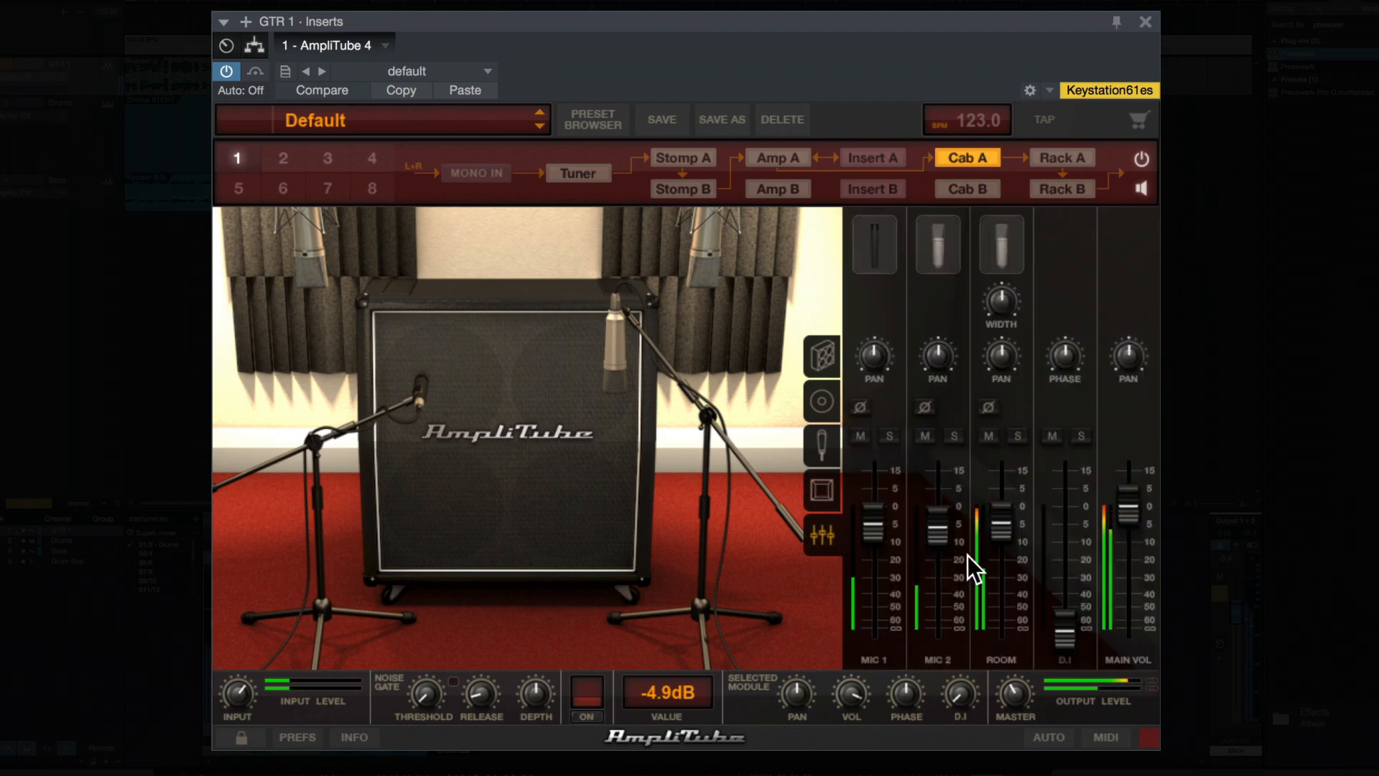
{"action": "left_click_drag", "start_coordinate": [1004, 533], "coordinate": [1035, 509]}
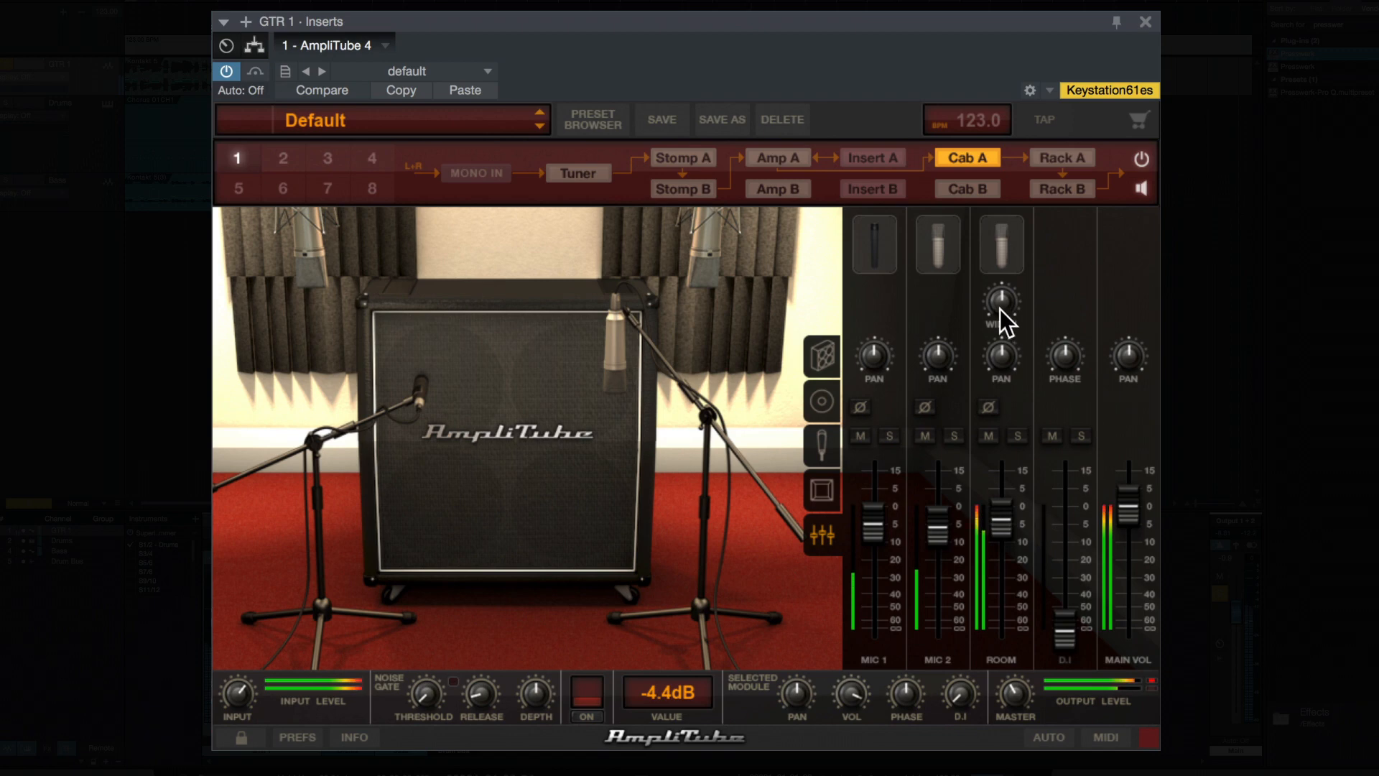
{"action": "left_click_drag", "start_coordinate": [1000, 309], "coordinate": [1012, 260]}
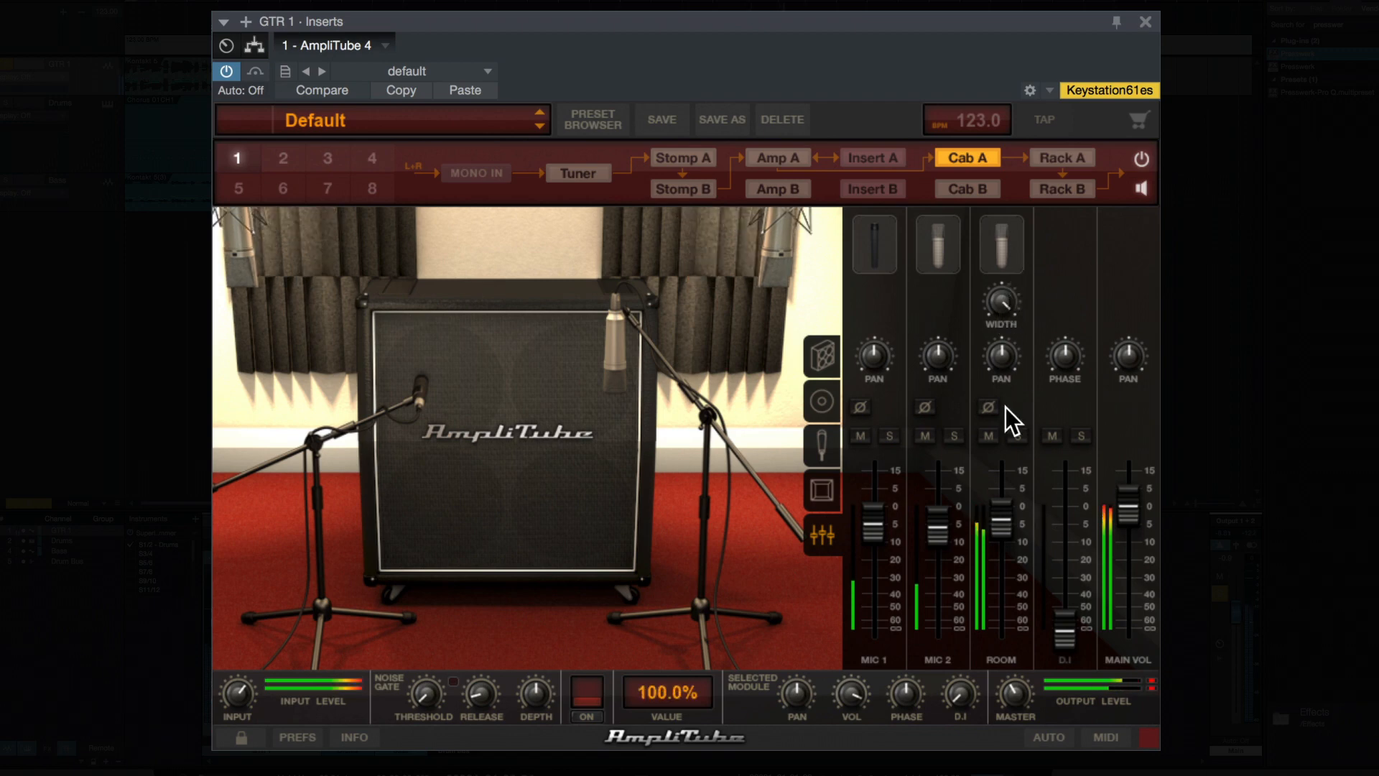
Audition the Booth and Garage rooms, and lower the Room level to about -14 dB in the cabinet mixer.
{"action": "left_click", "coordinate": [828, 495]}
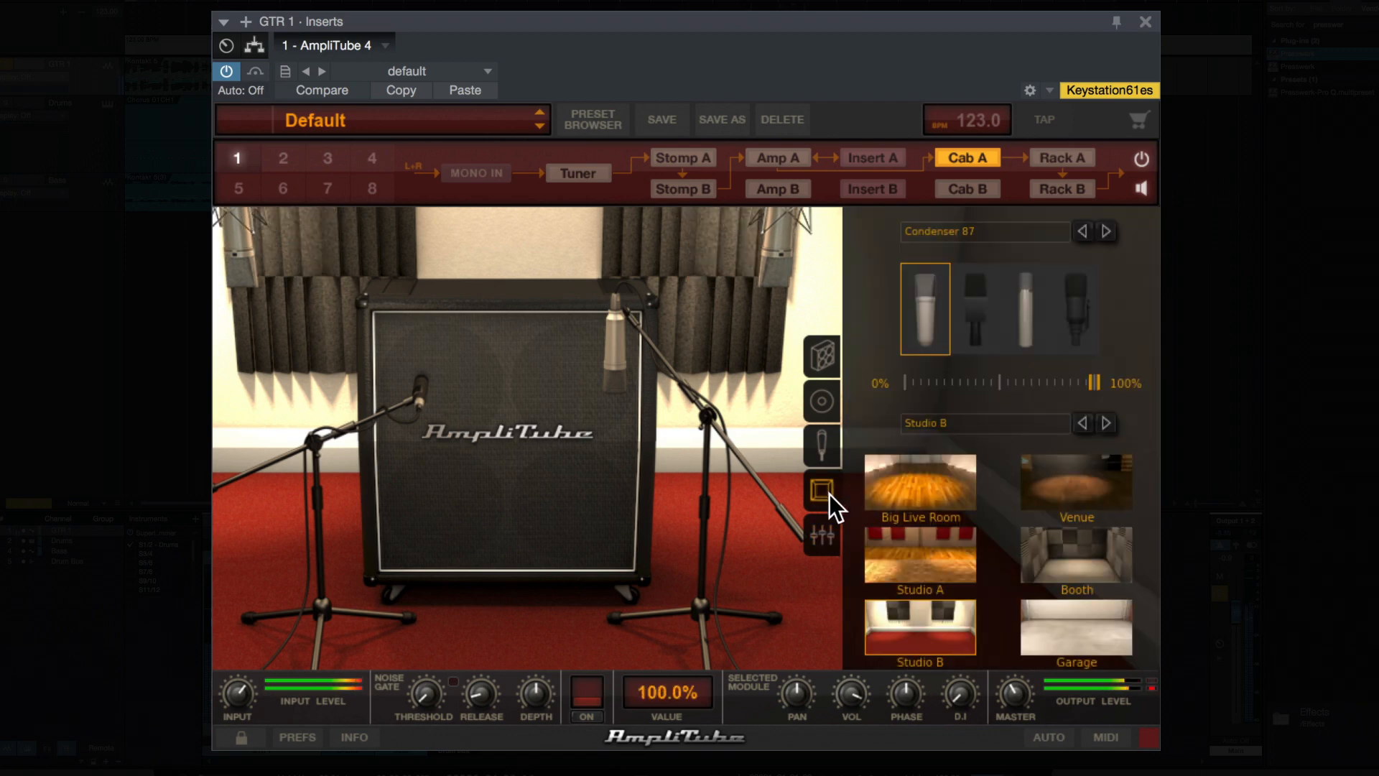
{"action": "left_click", "coordinate": [1050, 572]}
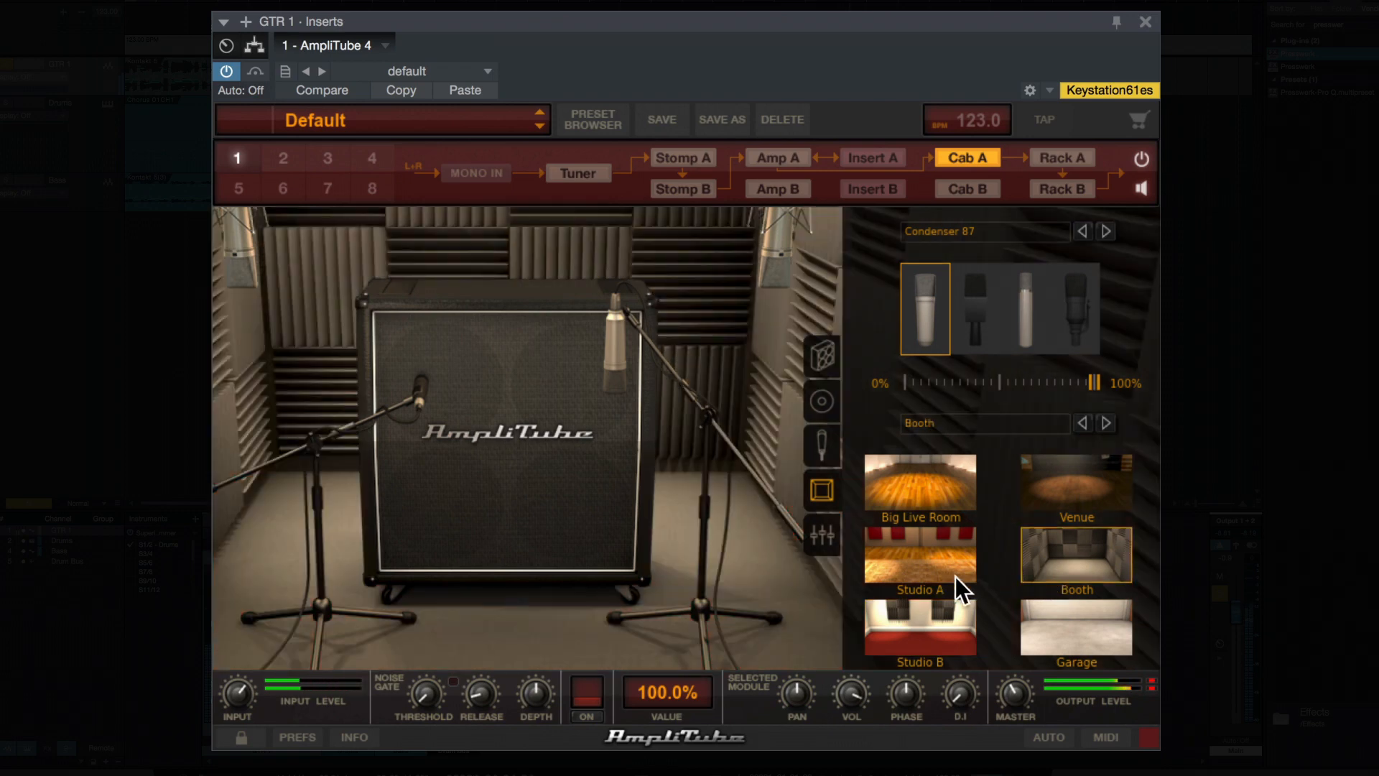
{"action": "left_click", "coordinate": [1063, 635]}
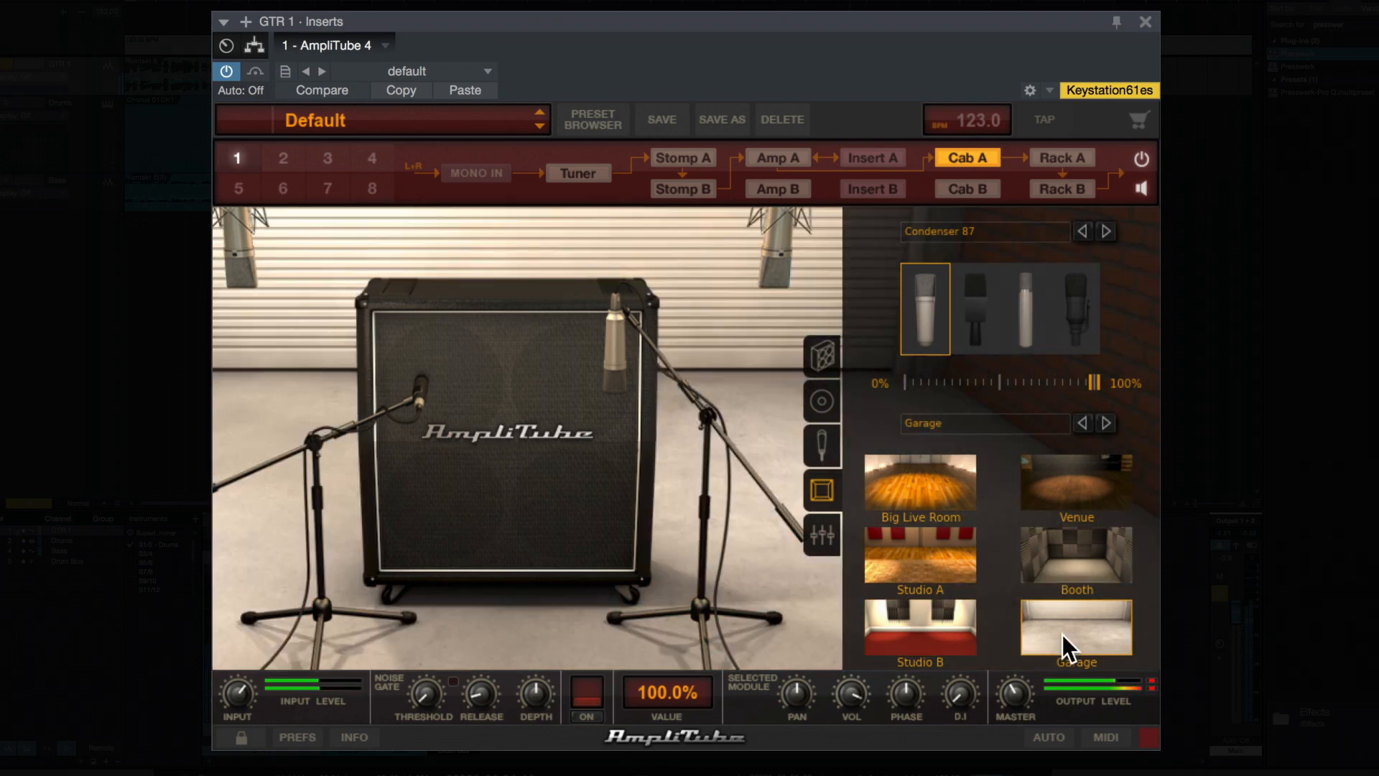
{"action": "left_click", "coordinate": [822, 536]}
{"action": "left_click_drag", "start_coordinate": [993, 539], "coordinate": [1004, 550]}
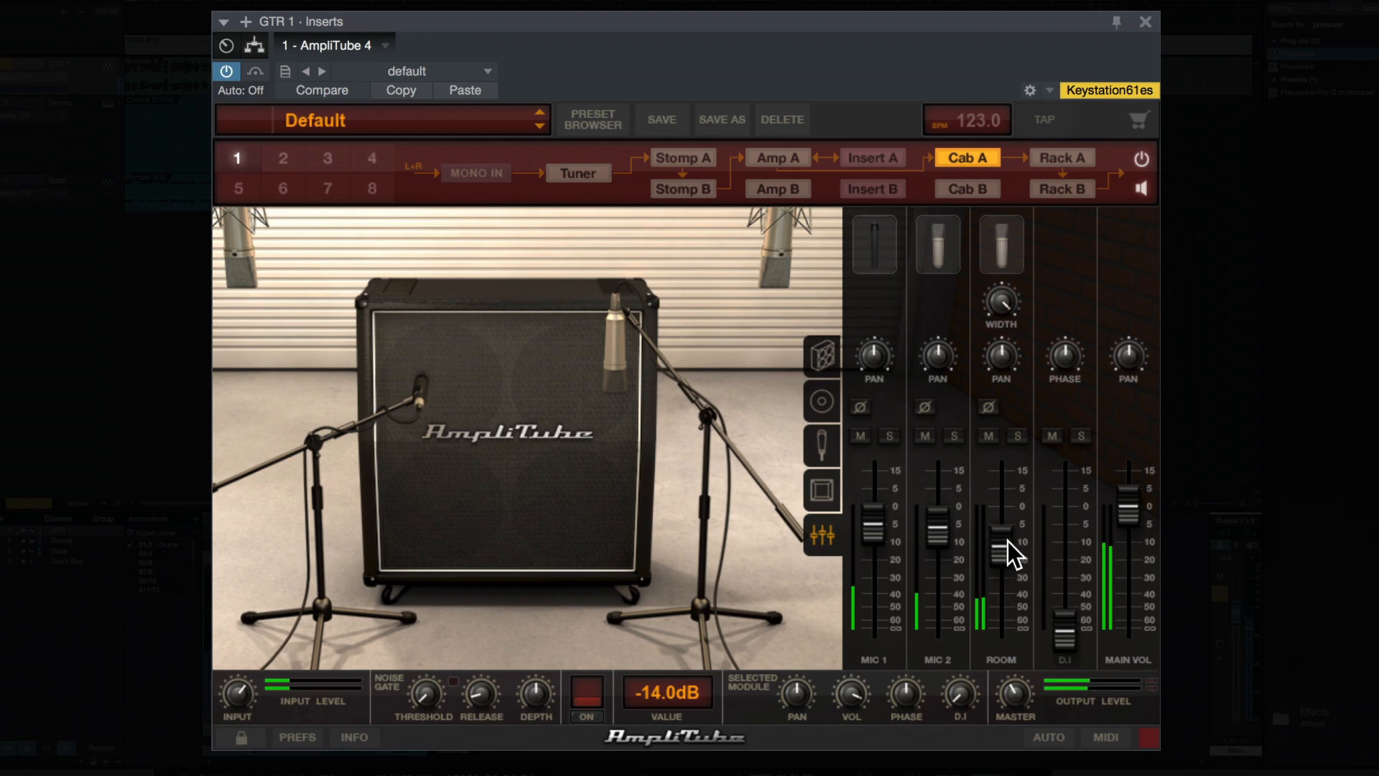
{"action": "left_click_drag", "start_coordinate": [1008, 541], "coordinate": [1007, 536]}
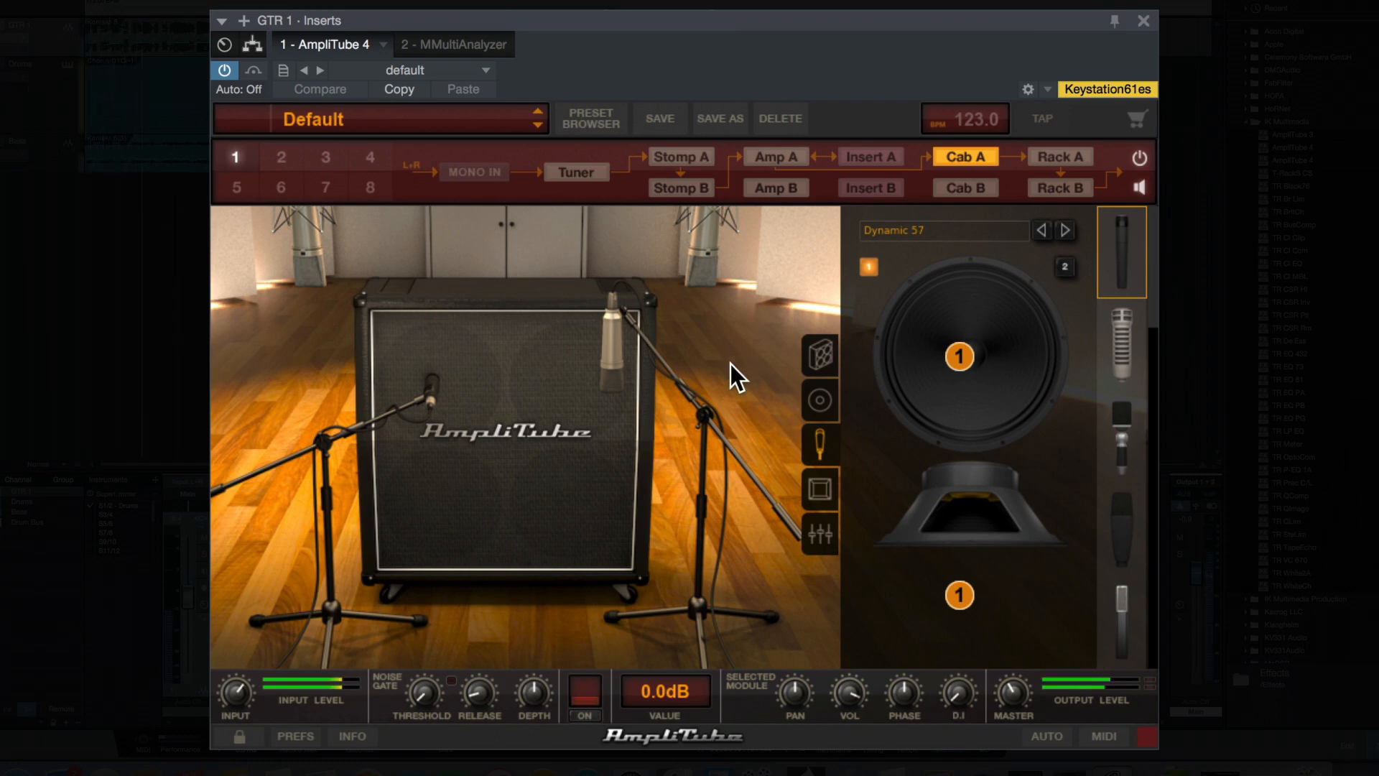
Load the cabinet model preset Demo 2, followed by Demo 3, to compare their microphone and room setups.
{"action": "right_click", "coordinate": [507, 344]}
{"action": "mouse_move", "coordinate": [513, 354]}
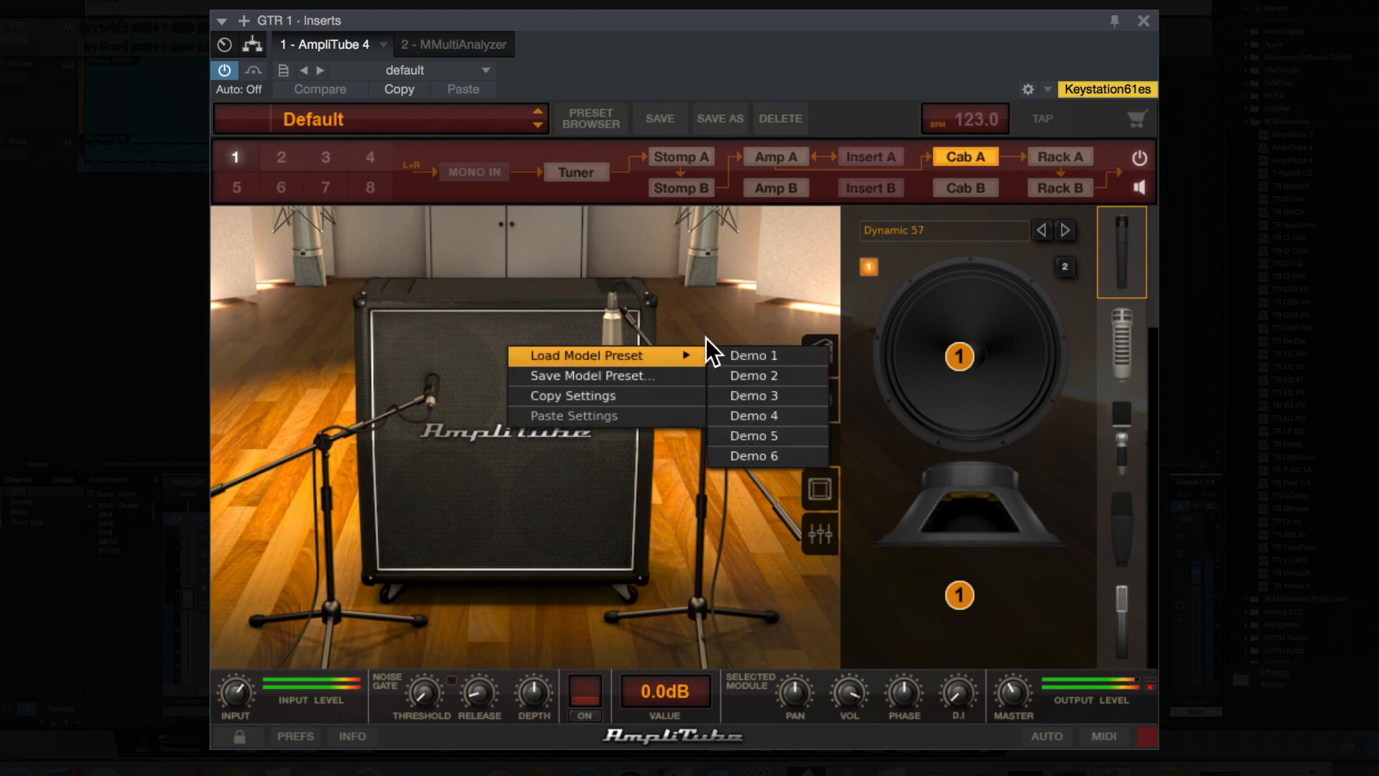
{"action": "left_click", "coordinate": [754, 374]}
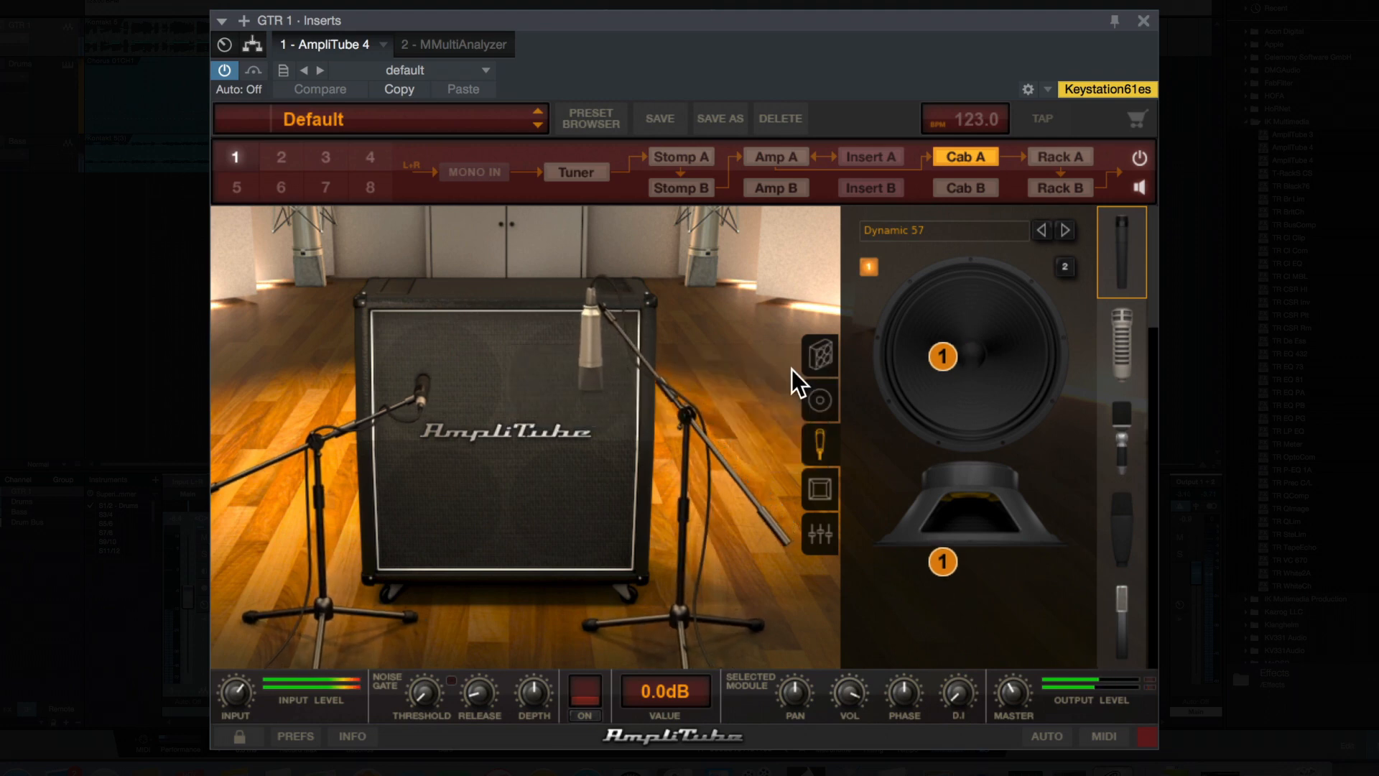
{"action": "right_click", "coordinate": [502, 323]}
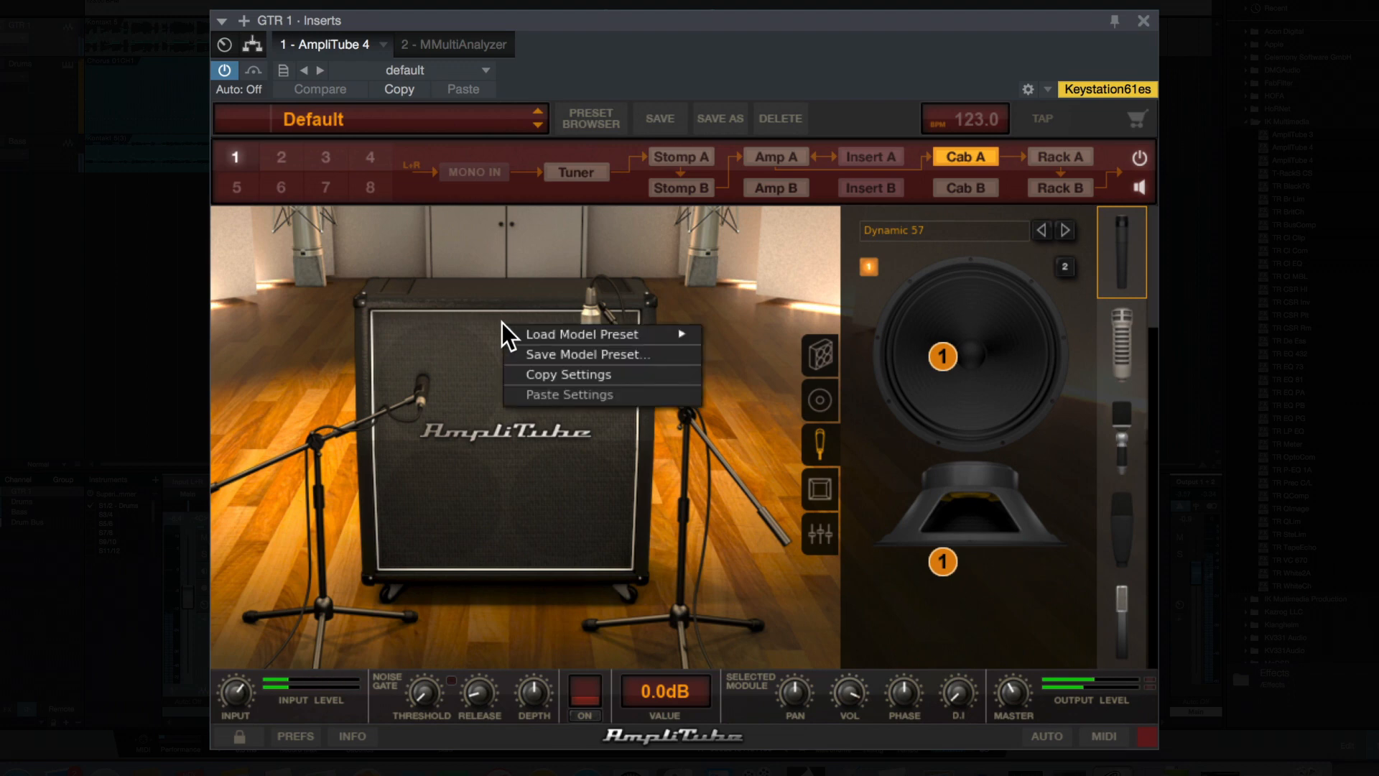
{"action": "mouse_move", "coordinate": [507, 327]}
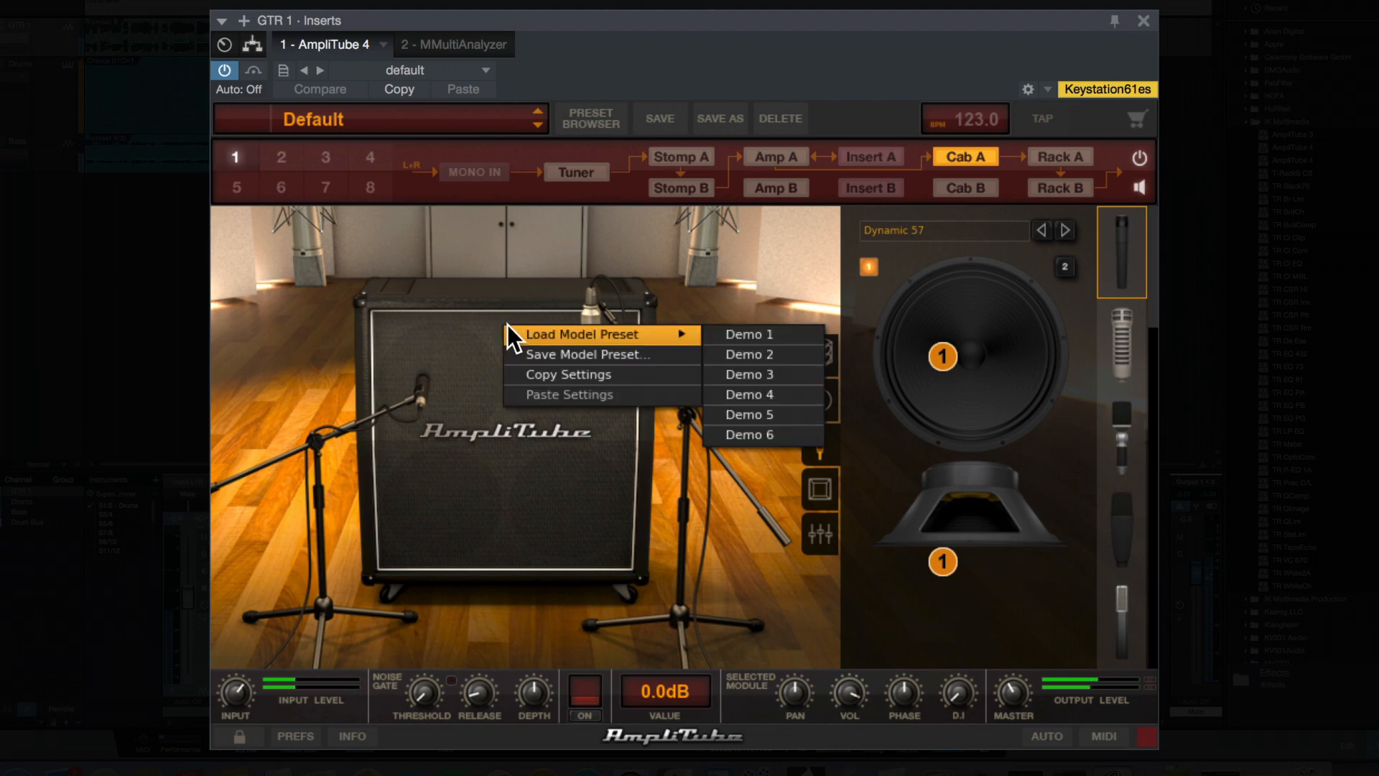
{"action": "left_click", "coordinate": [785, 366]}
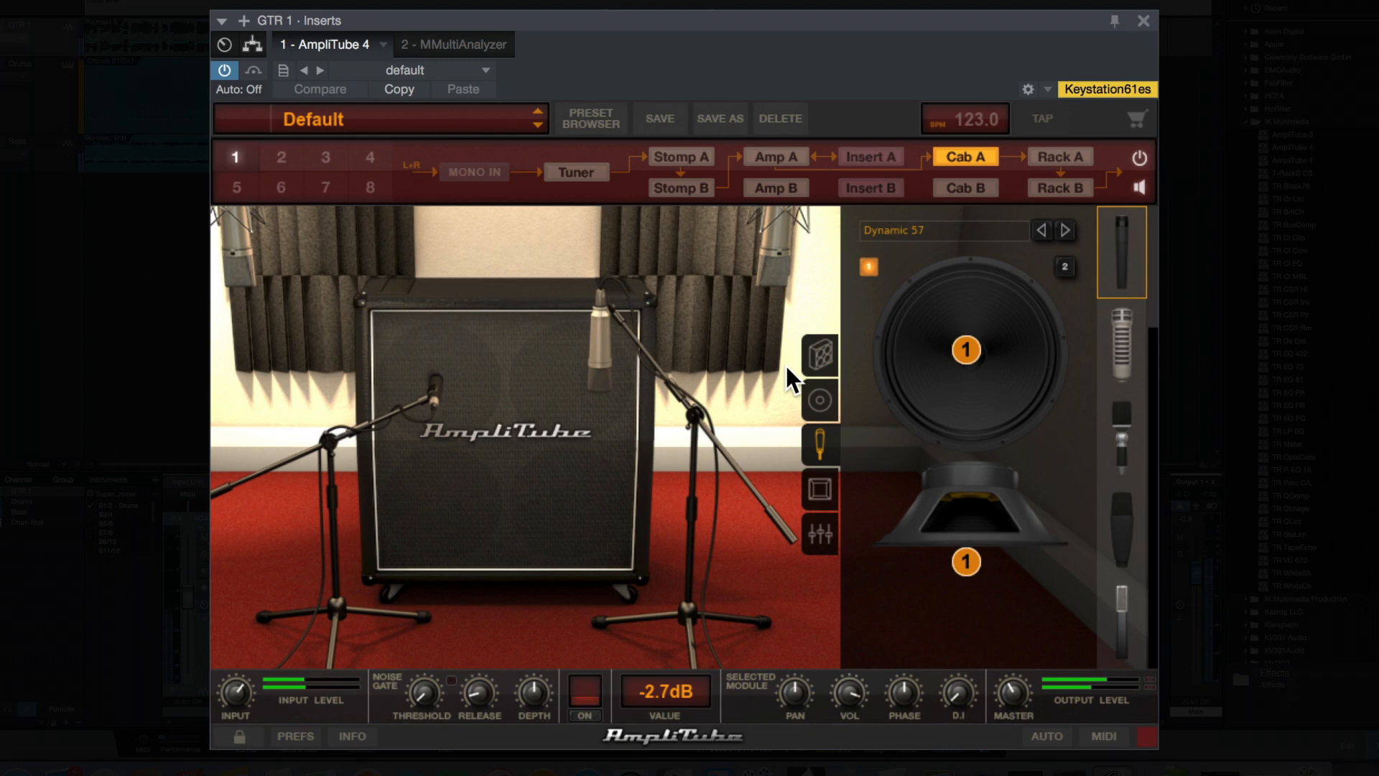
Load the cabinet model preset Demo 4, followed by Demo 5, to compare their tones.
{"action": "right_click", "coordinate": [504, 320]}
{"action": "mouse_move", "coordinate": [587, 331]}
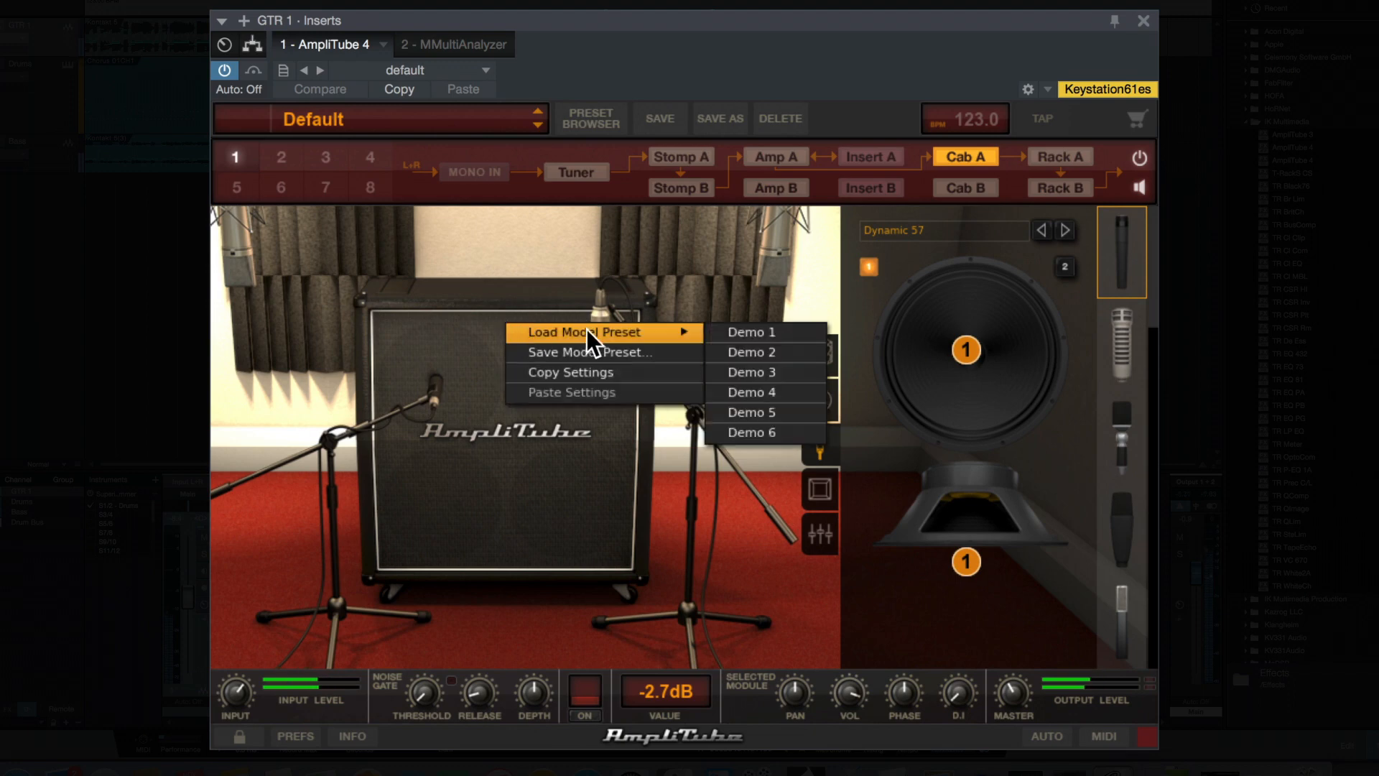
{"action": "left_click", "coordinate": [800, 389]}
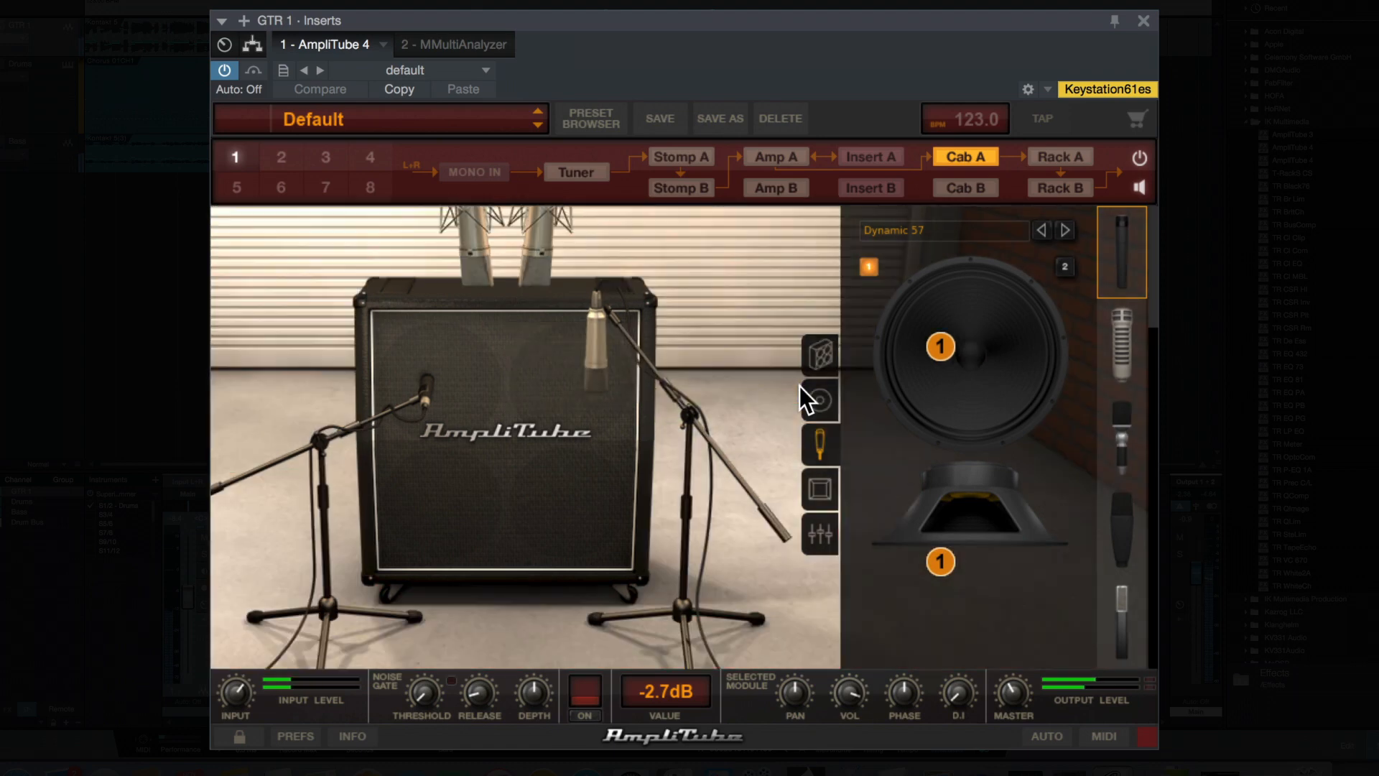
{"action": "right_click", "coordinate": [508, 324]}
{"action": "mouse_move", "coordinate": [695, 336]}
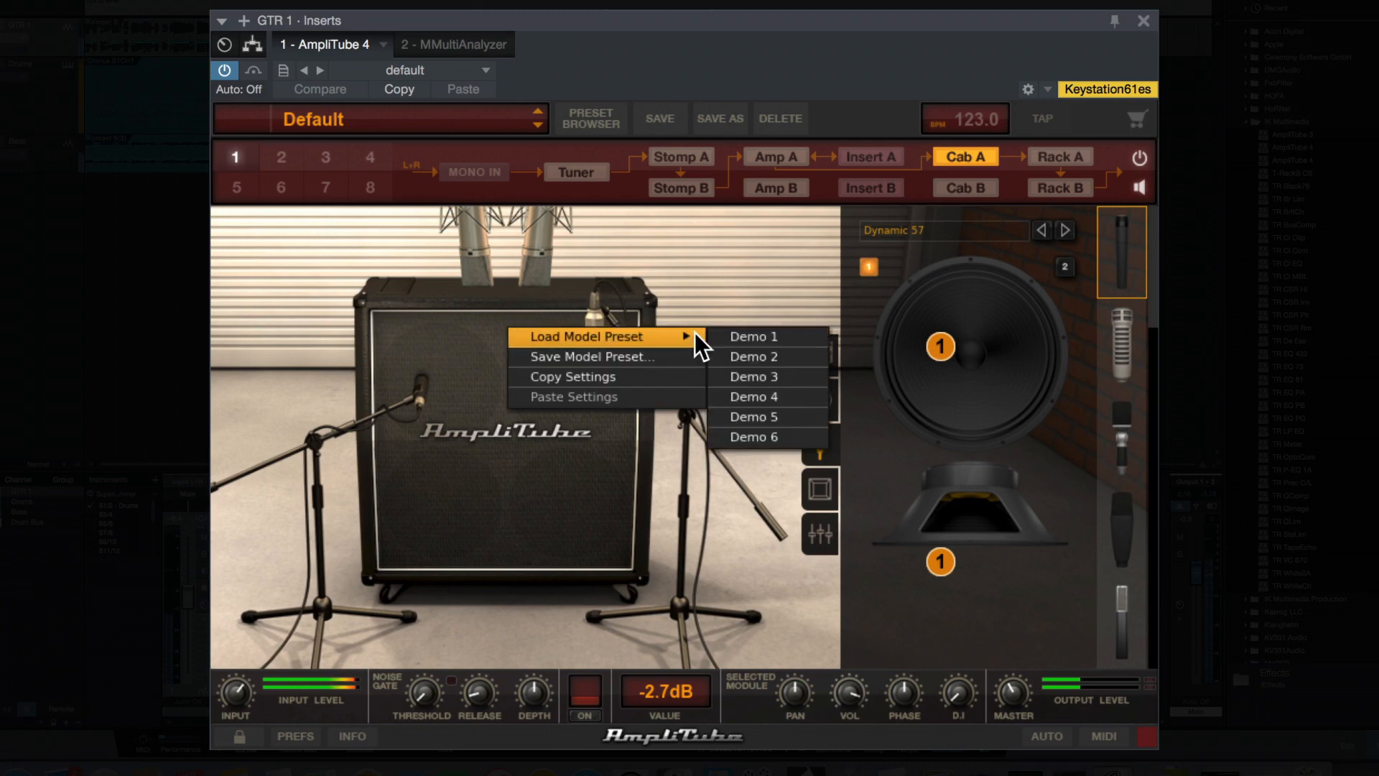
{"action": "left_click", "coordinate": [766, 410]}
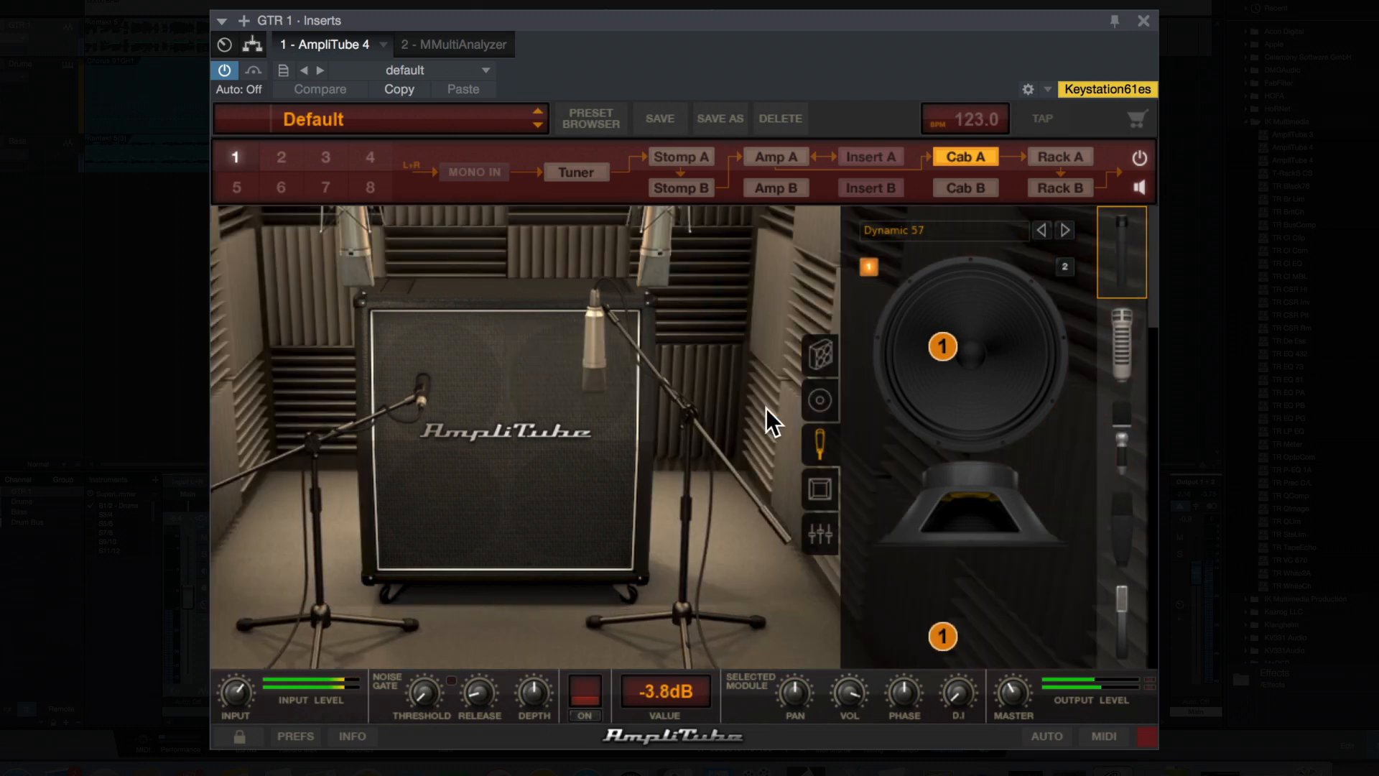
Load the model preset Demo 6 on the cabinet.
{"action": "right_click", "coordinate": [508, 326]}
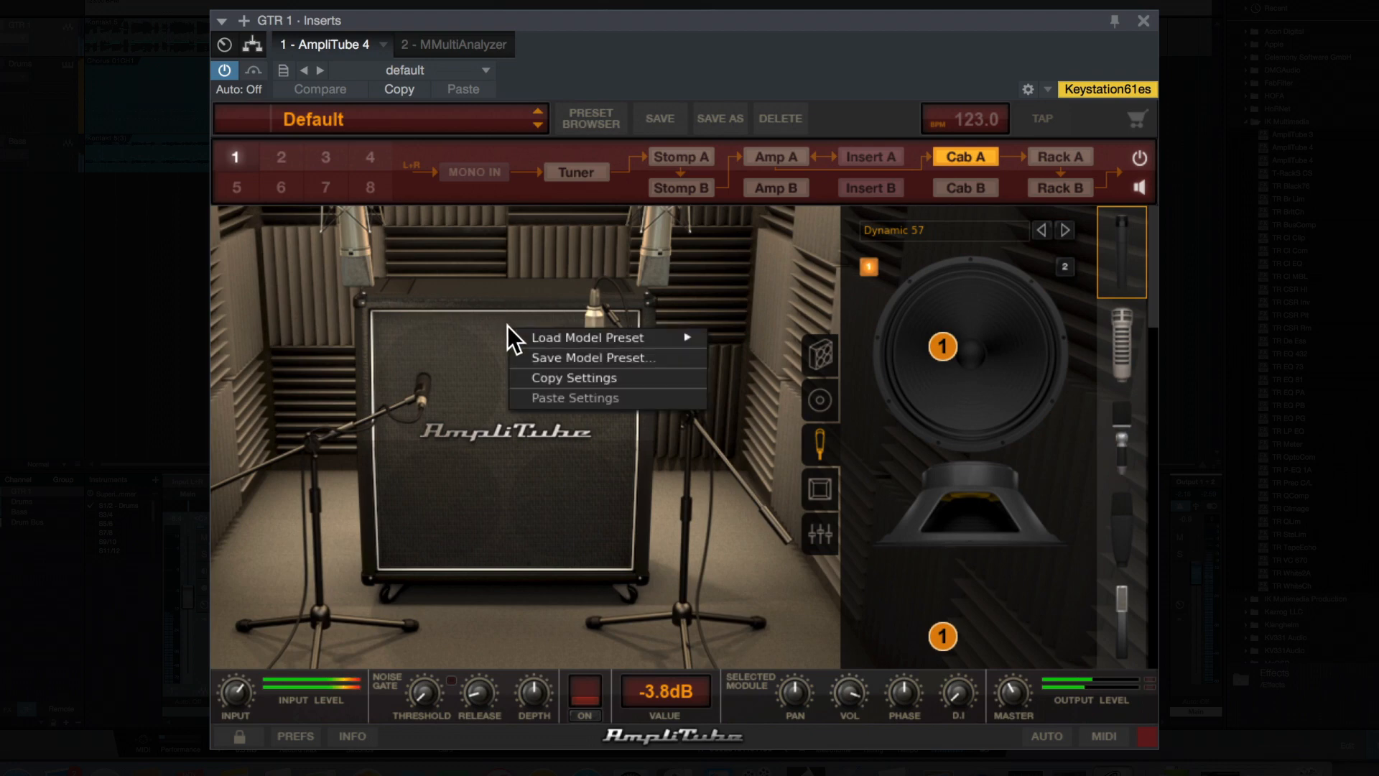
{"action": "mouse_move", "coordinate": [531, 337]}
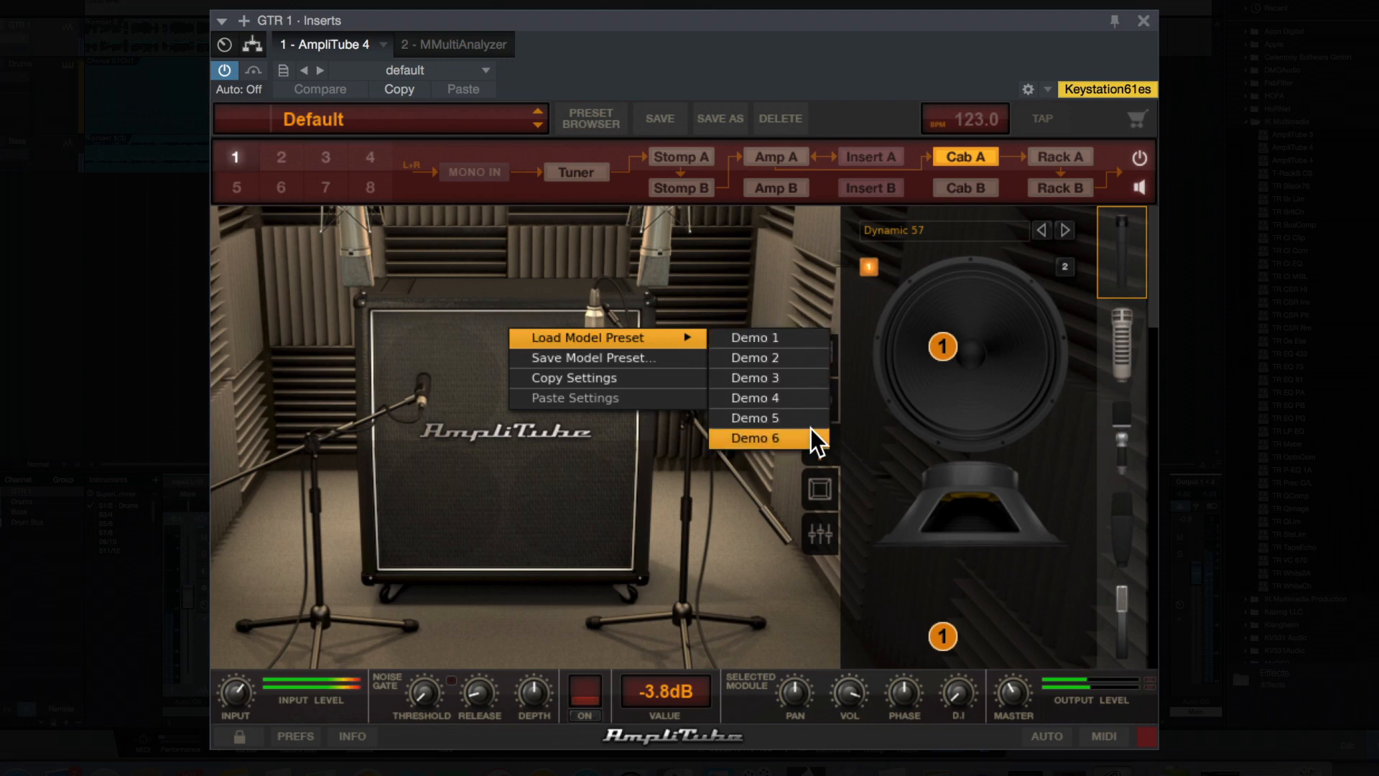
{"action": "left_click", "coordinate": [811, 432]}
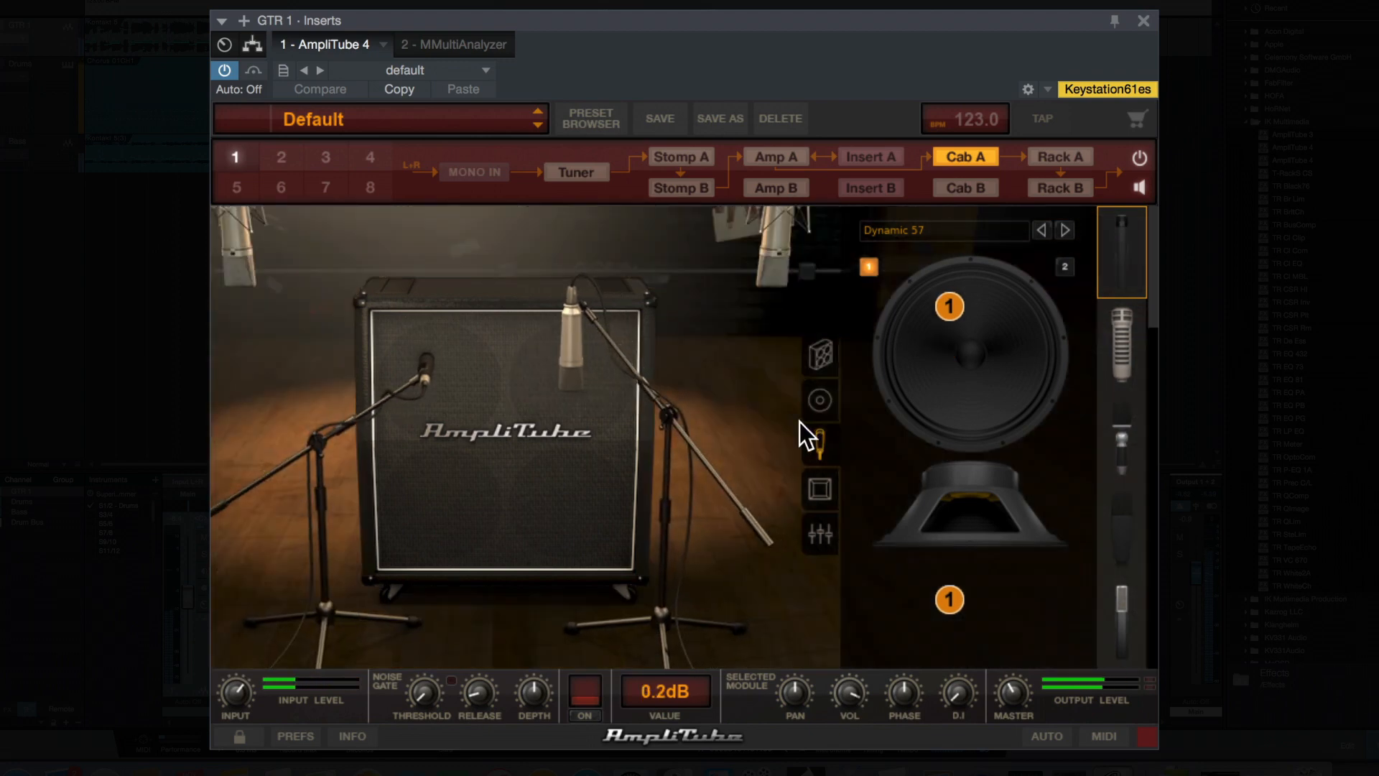